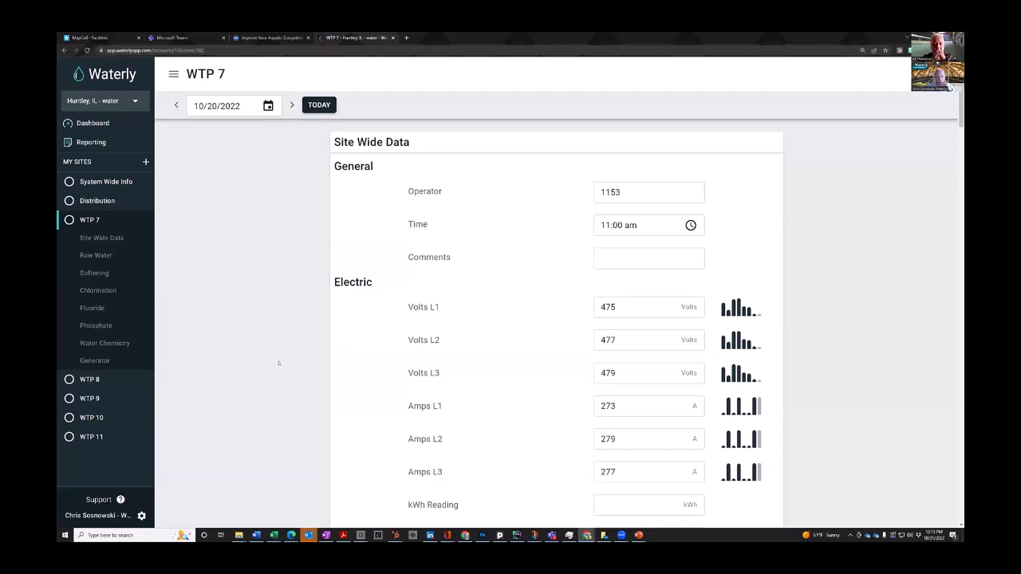
Review the WTP 7 site-wide electric readings and the Well 7 raw water readings with their trend bars for 10/20/2022.
{"action": "scroll", "coordinate": [279, 361], "scroll_direction": "down", "scroll_amount": 1}
{"action": "scroll", "coordinate": [280, 364], "scroll_direction": "down", "scroll_amount": 1}
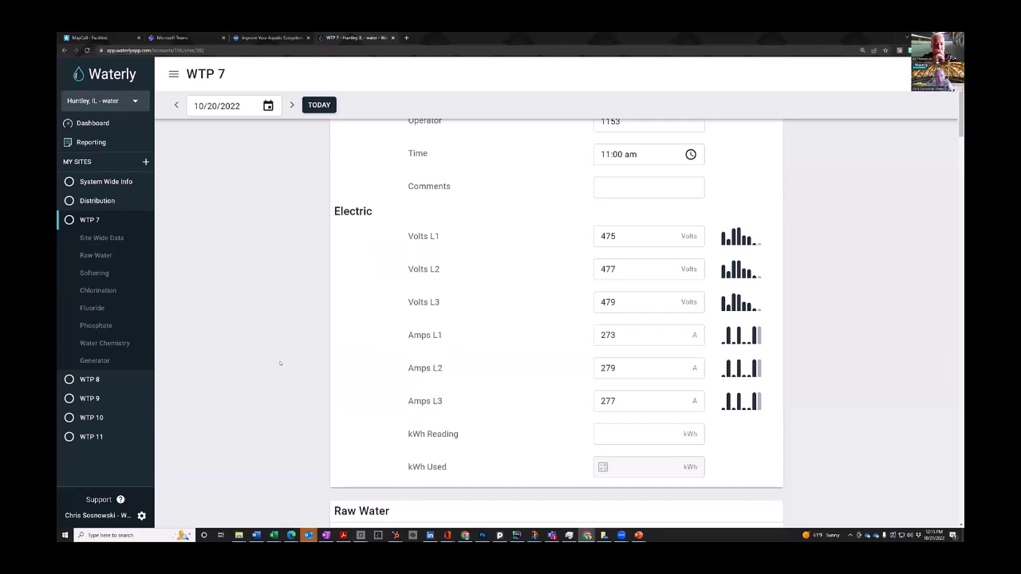
{"action": "scroll", "coordinate": [280, 364], "scroll_direction": "down", "scroll_amount": 1}
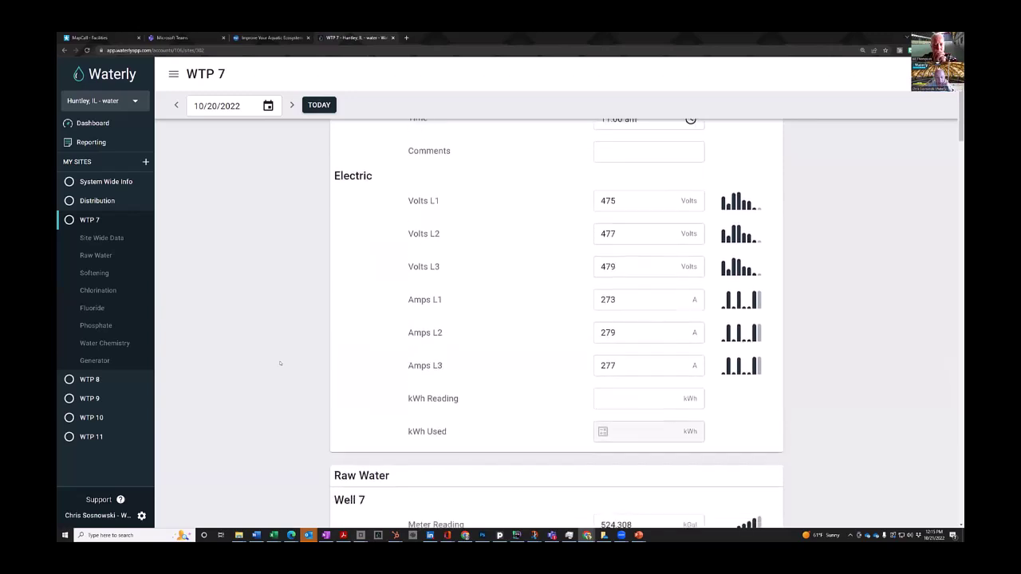
{"action": "scroll", "coordinate": [280, 364], "scroll_direction": "down", "scroll_amount": 1}
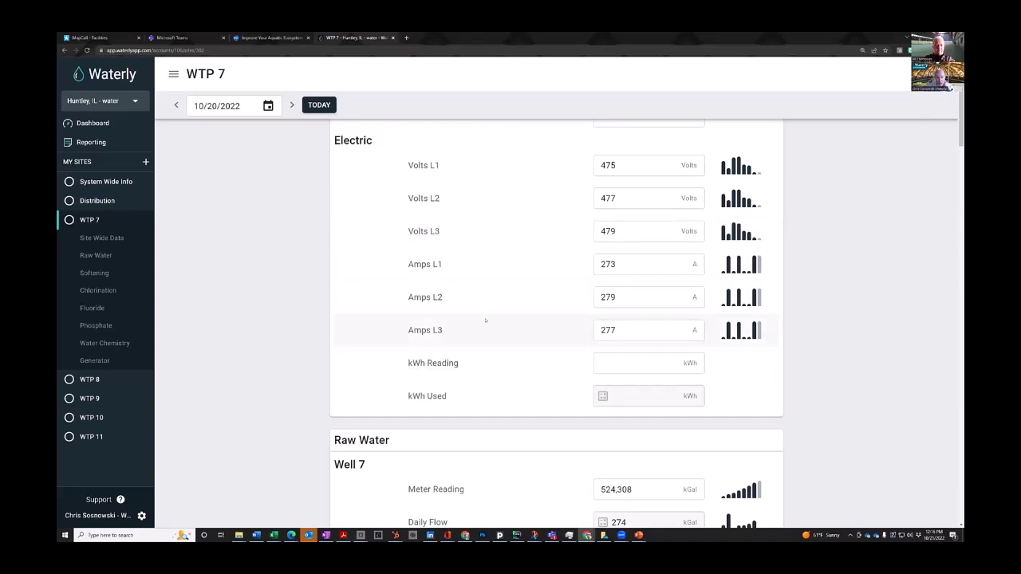
{"action": "scroll", "coordinate": [447, 297], "scroll_direction": "down", "scroll_amount": 3}
{"action": "scroll", "coordinate": [429, 298], "scroll_direction": "down", "scroll_amount": 1}
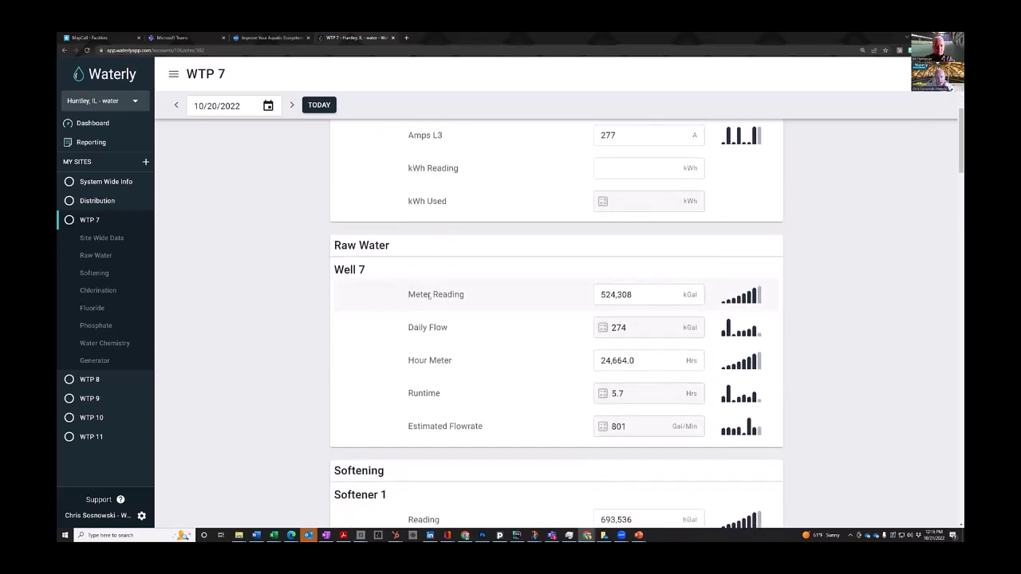
{"action": "mouse_move", "coordinate": [742, 281]}
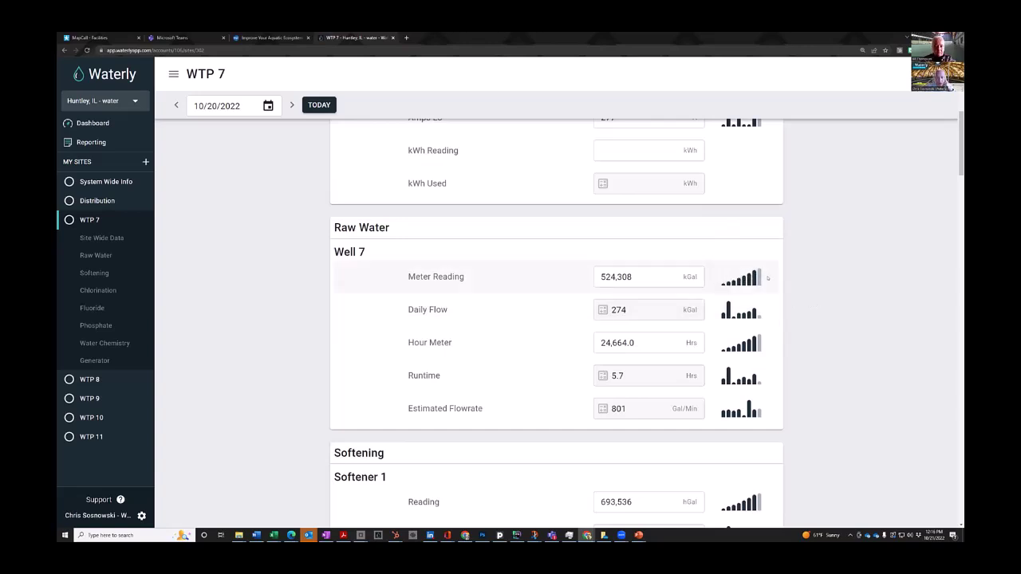
Replace the Well 7 meter reading with 1,231,245 kGal.
{"action": "left_click", "coordinate": [696, 272]}
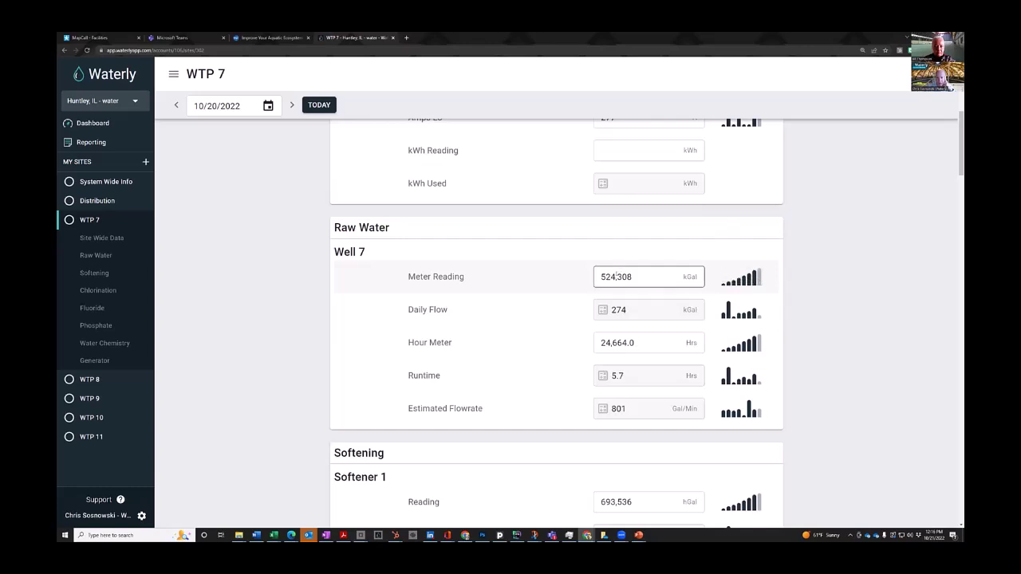
{"action": "key", "text": "BackSpace"}
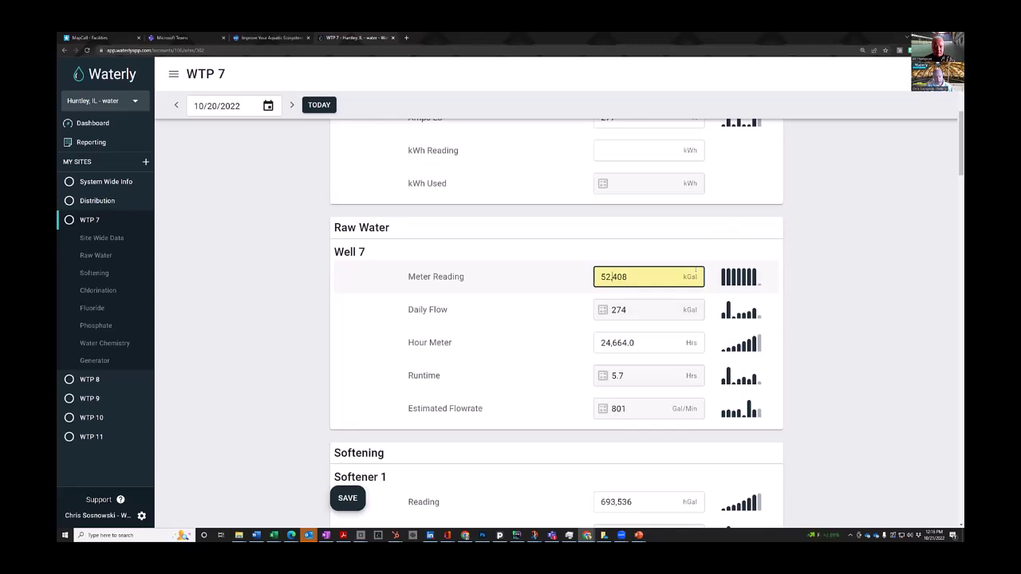
{"action": "type", "text": "3"}
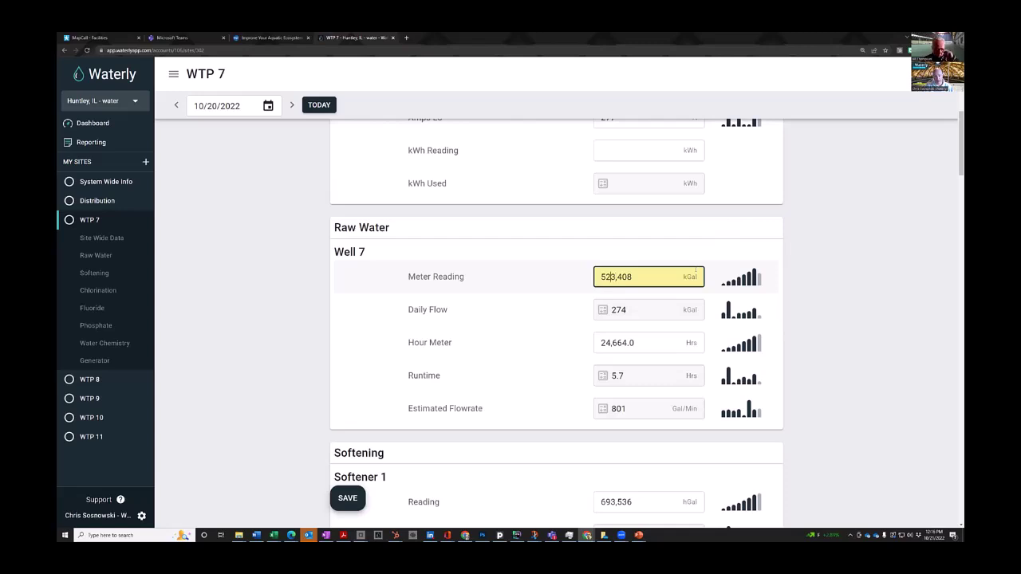
{"action": "key", "text": "BackSpace"}
{"action": "key", "text": "Delete"}
{"action": "key", "text": "Delete"}
{"action": "key", "text": "Delete"}
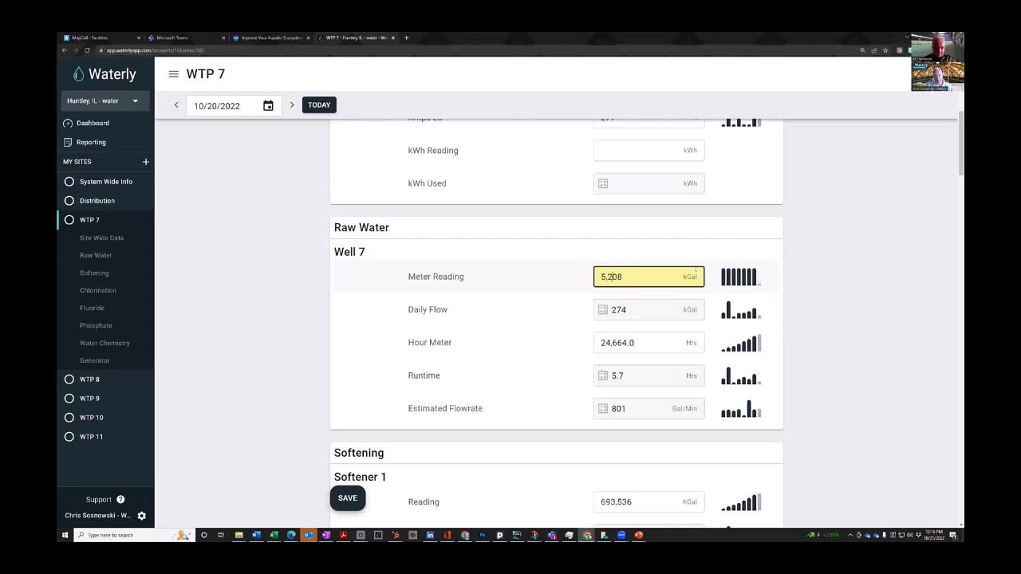
{"action": "key", "text": "Delete"}
{"action": "key", "text": "BackSpace"}
{"action": "key", "text": "BackSpace"}
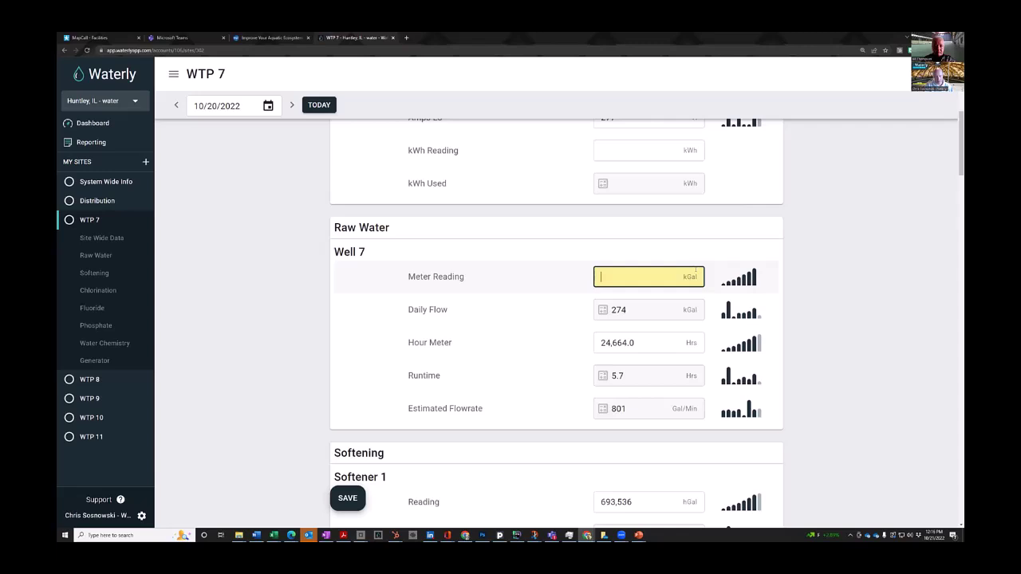
{"action": "type", "text": "1231245"}
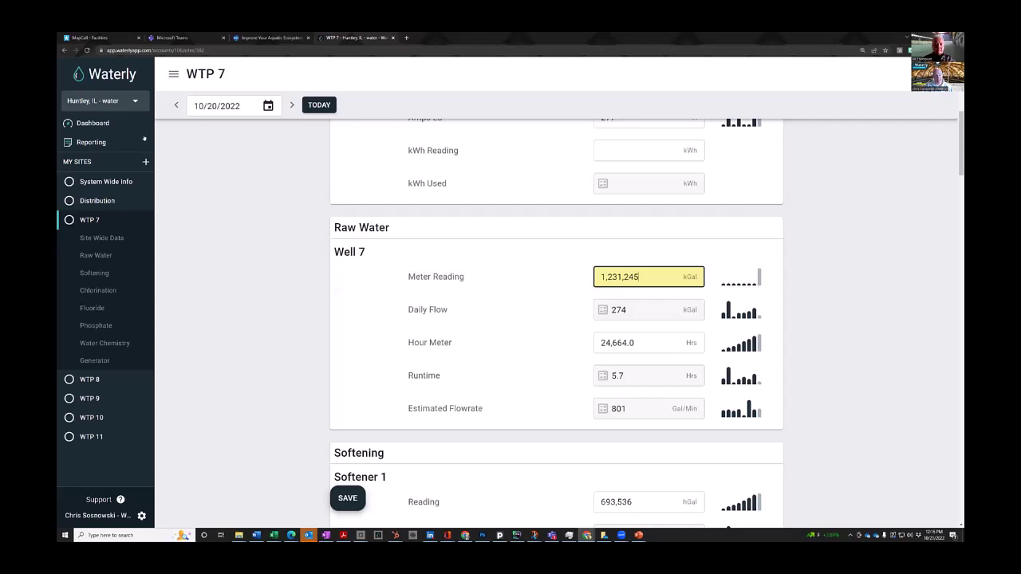
Reload the WTP 7 page without saving the edit, and go back to the 10/20/2022 entries.
{"action": "left_click", "coordinate": [86, 49]}
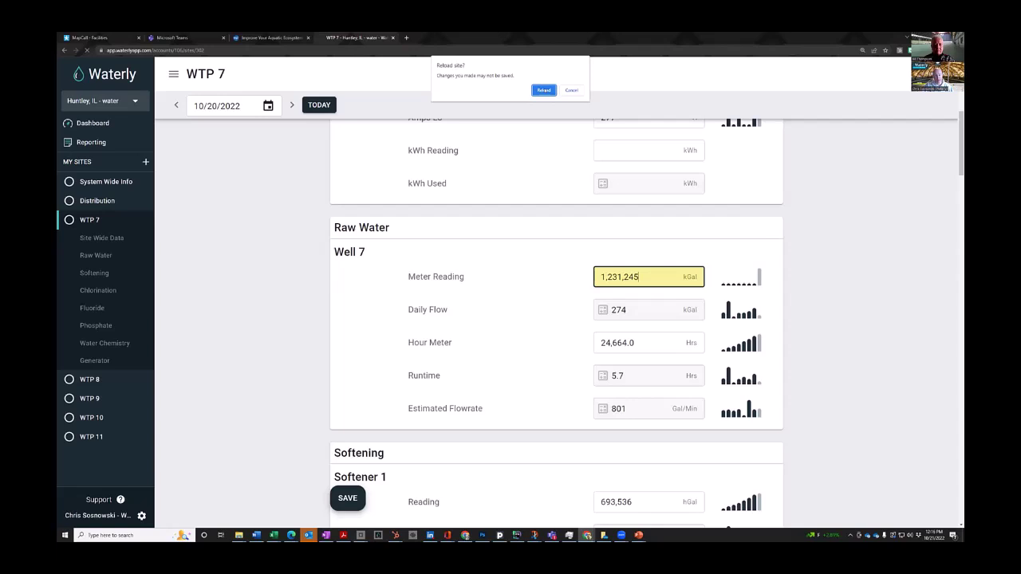
{"action": "left_click", "coordinate": [543, 89]}
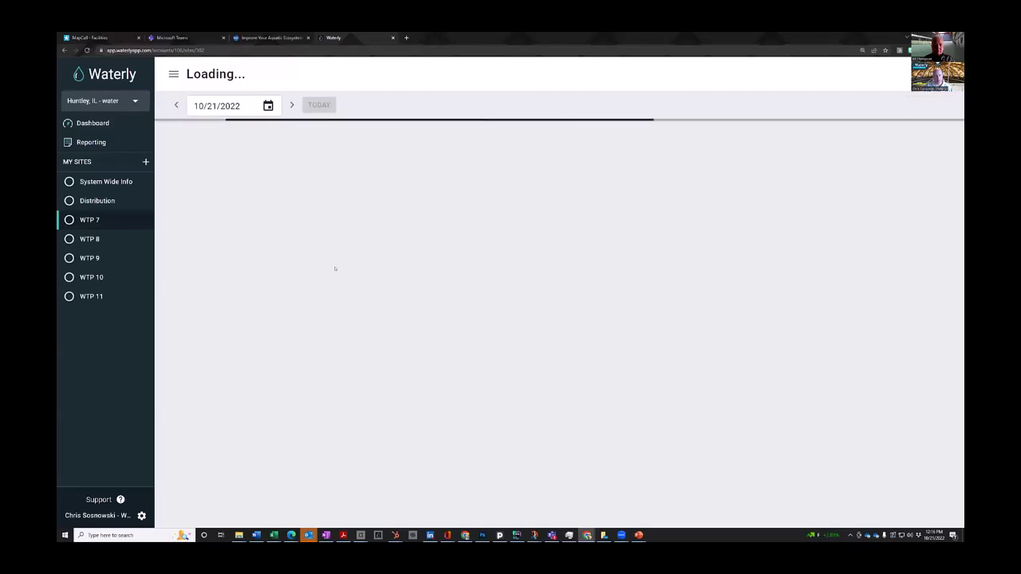
{"action": "left_click", "coordinate": [176, 105]}
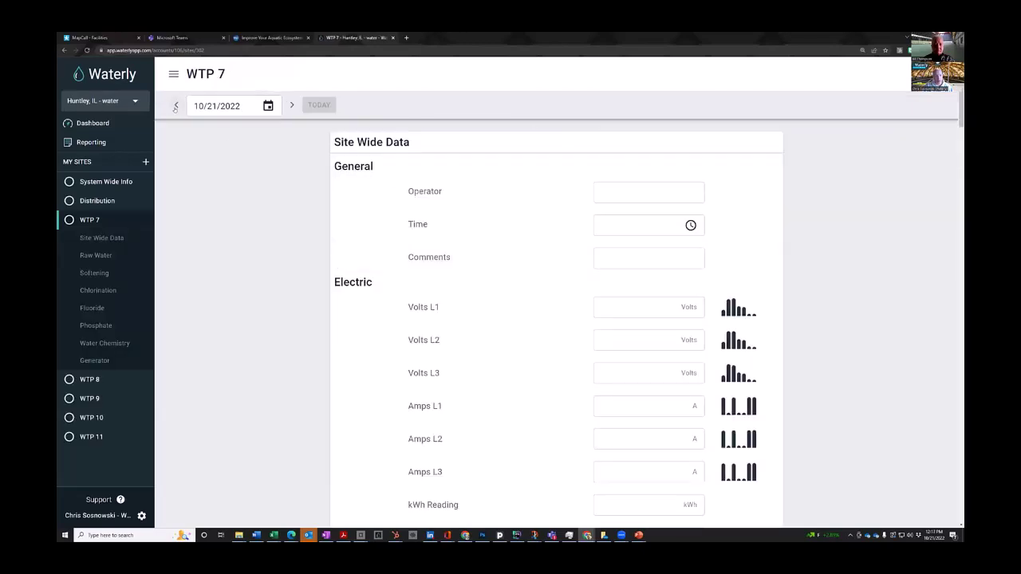
Set the Well 7 meter reading under Raw Water to 524,408 kGal and save the entry.
{"action": "scroll", "coordinate": [651, 370], "scroll_direction": "down", "scroll_amount": 3}
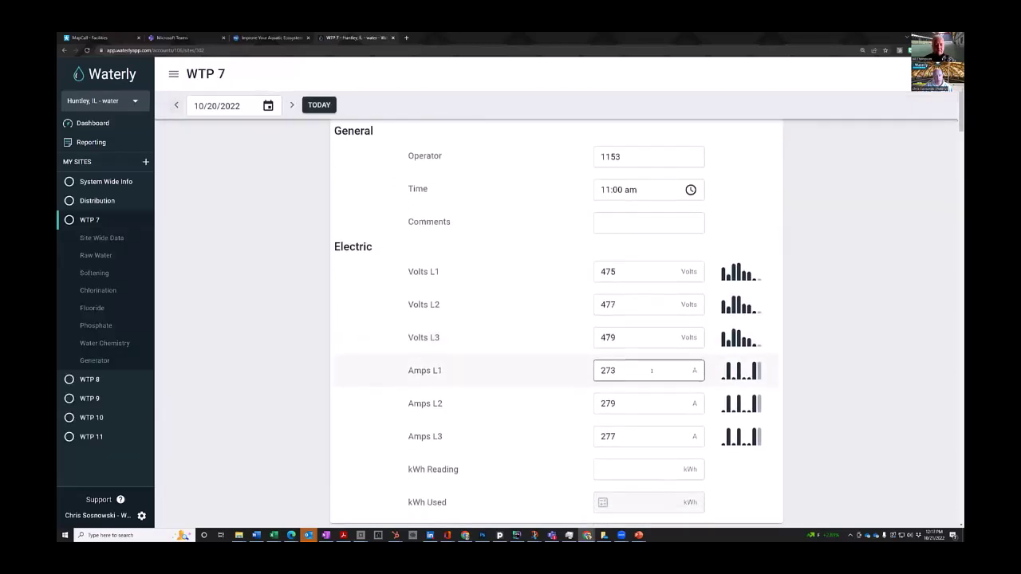
{"action": "scroll", "coordinate": [716, 303], "scroll_direction": "down", "scroll_amount": 2}
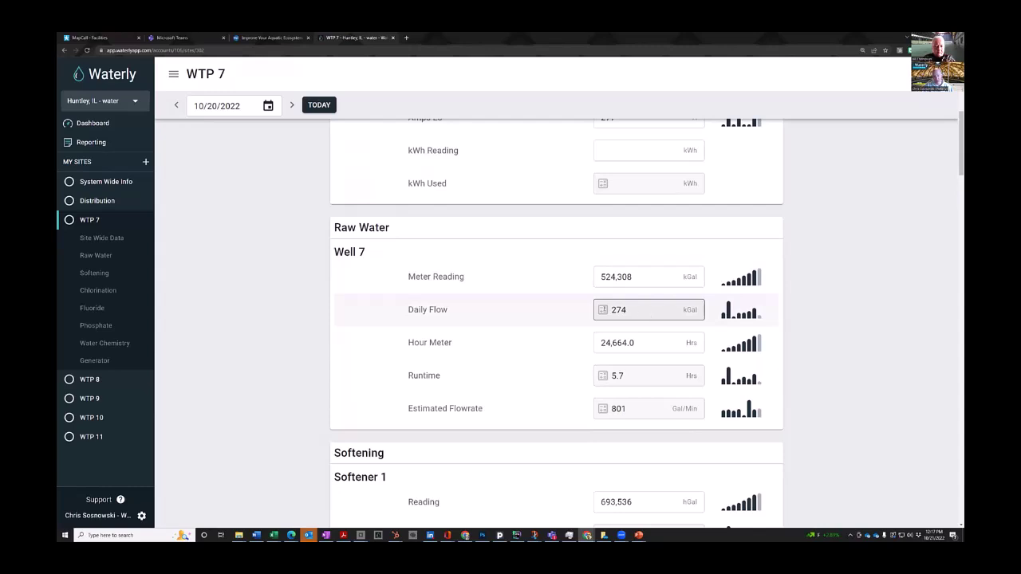
{"action": "left_click", "coordinate": [637, 275]}
{"action": "left_click_drag", "start_coordinate": [638, 275], "coordinate": [585, 275]}
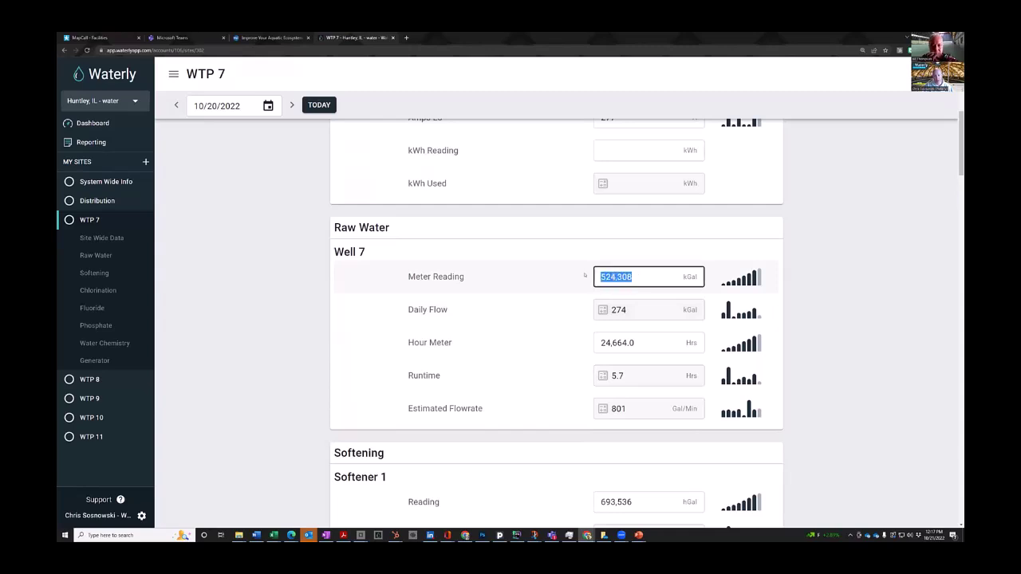
{"action": "type", "text": "524408"}
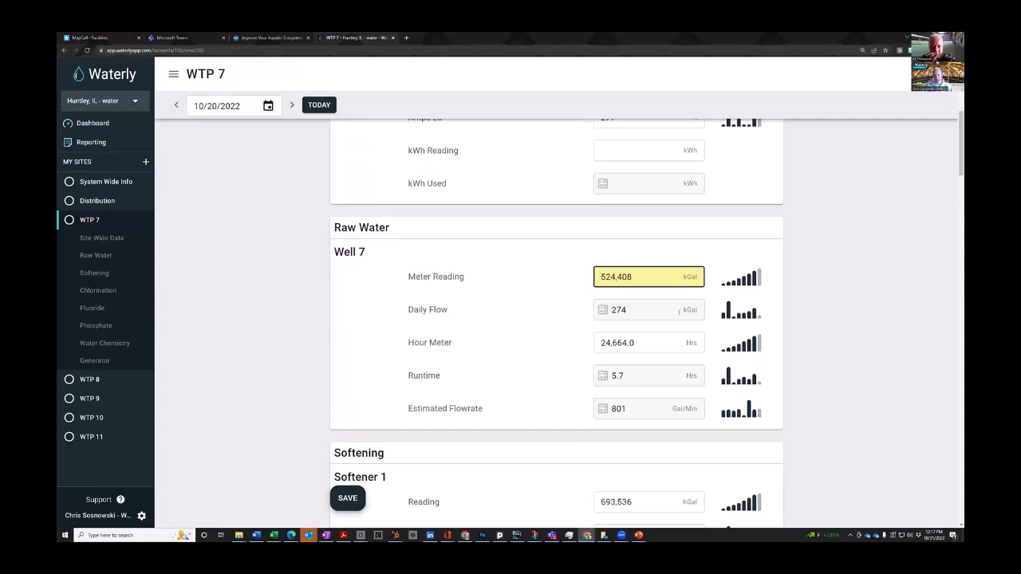
{"action": "left_click", "coordinate": [348, 503]}
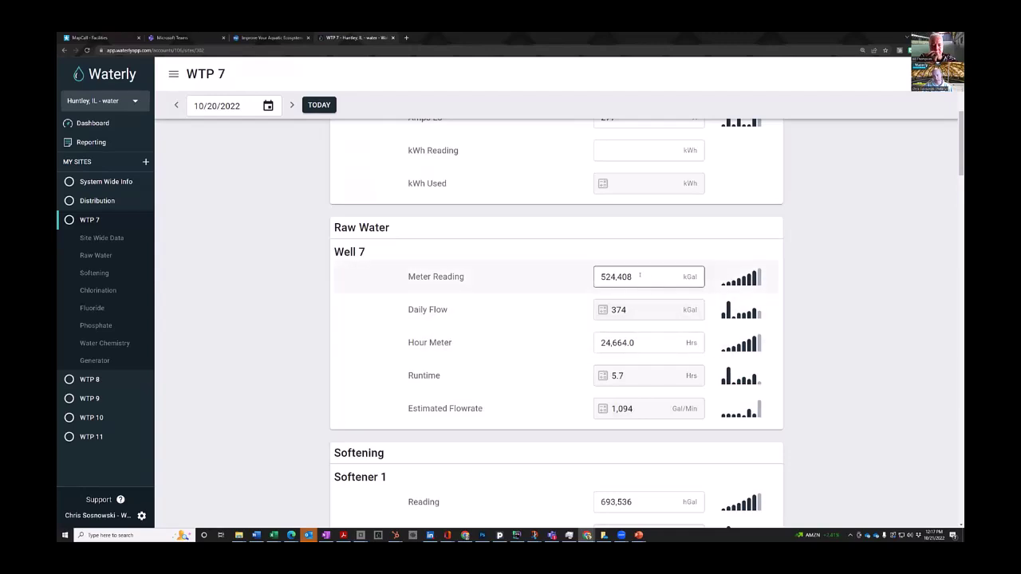
Set the Well 7 meter reading back to 524,308 kGal and save it.
{"action": "left_click_drag", "start_coordinate": [638, 277], "coordinate": [547, 279]}
{"action": "type", "text": "524,308"}
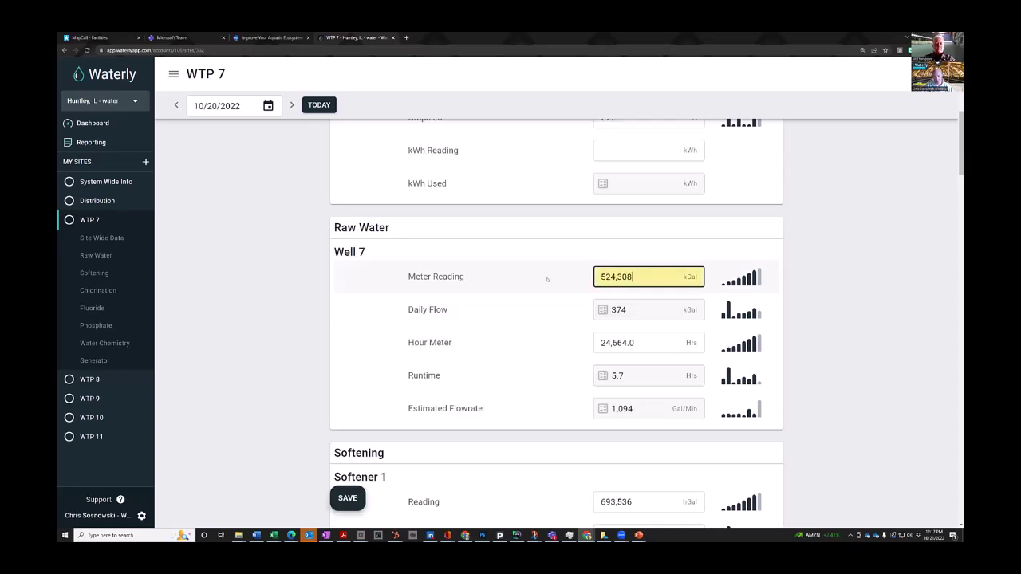
{"action": "left_click", "coordinate": [345, 498]}
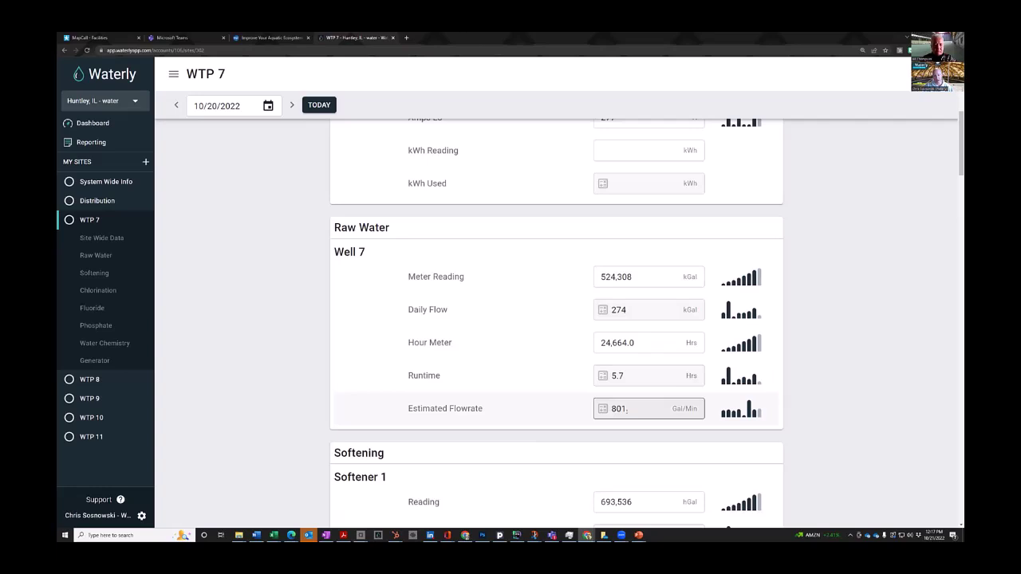
Review the Softening section's values and trend bars, from the softeners through the meters and waste pit pumps to the summary's finished flowrate.
{"action": "scroll", "coordinate": [315, 410], "scroll_direction": "down", "scroll_amount": 2}
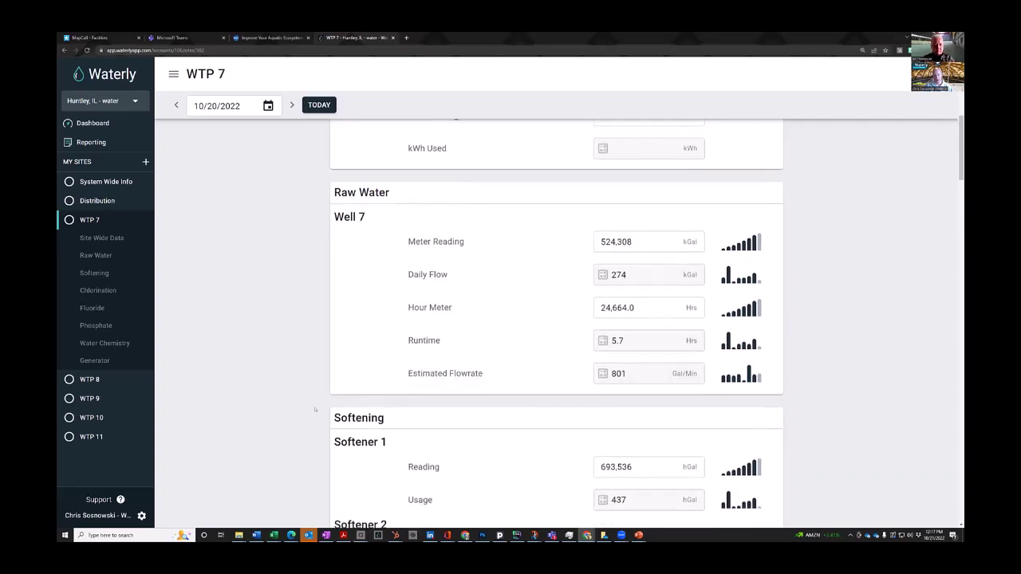
{"action": "scroll", "coordinate": [316, 410], "scroll_direction": "down", "scroll_amount": 3}
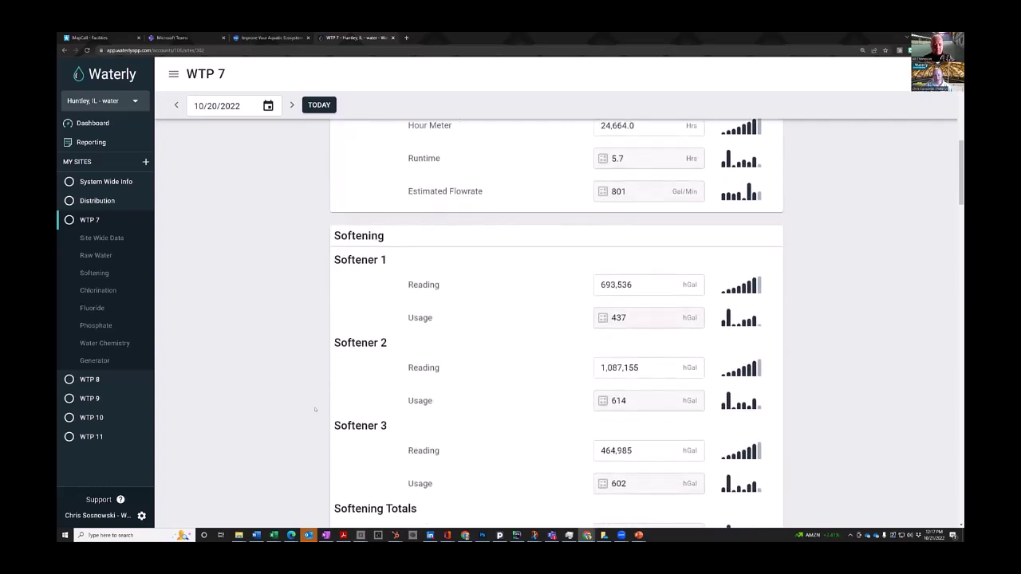
{"action": "scroll", "coordinate": [315, 410], "scroll_direction": "down", "scroll_amount": 1}
{"action": "scroll", "coordinate": [315, 410], "scroll_direction": "down", "scroll_amount": 1}
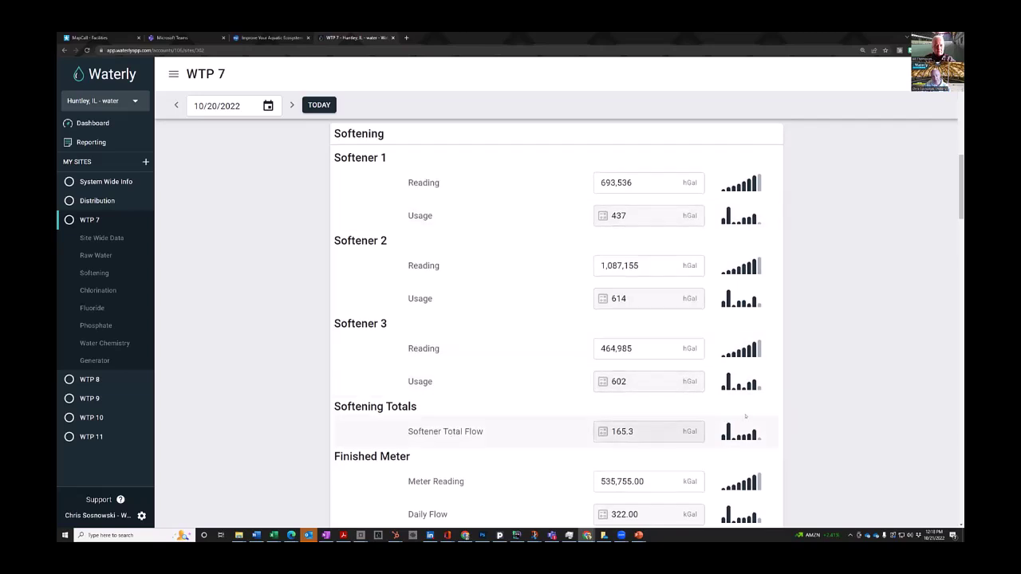
{"action": "scroll", "coordinate": [746, 416], "scroll_direction": "down", "scroll_amount": 2}
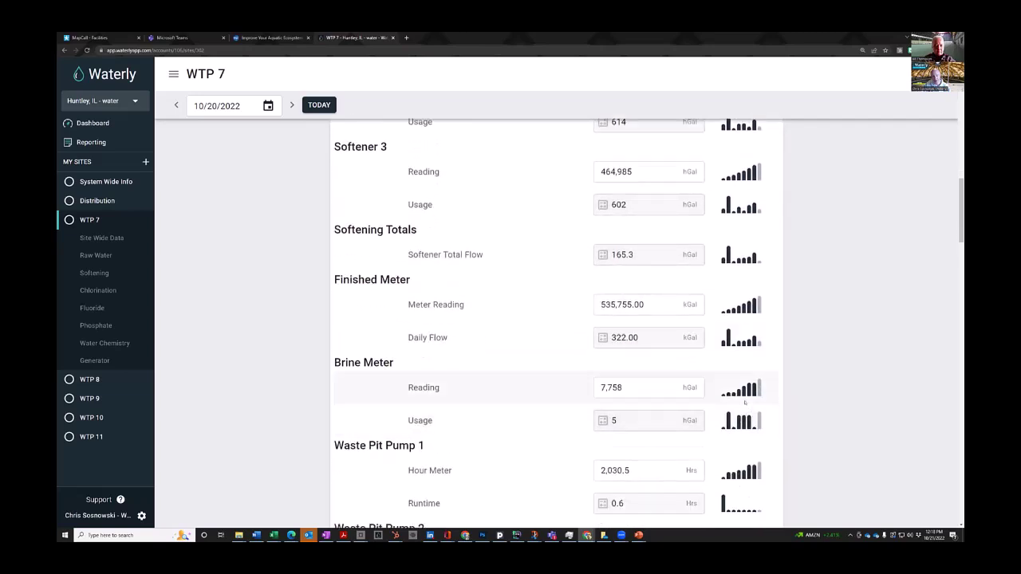
{"action": "scroll", "coordinate": [746, 403], "scroll_direction": "down", "scroll_amount": 1}
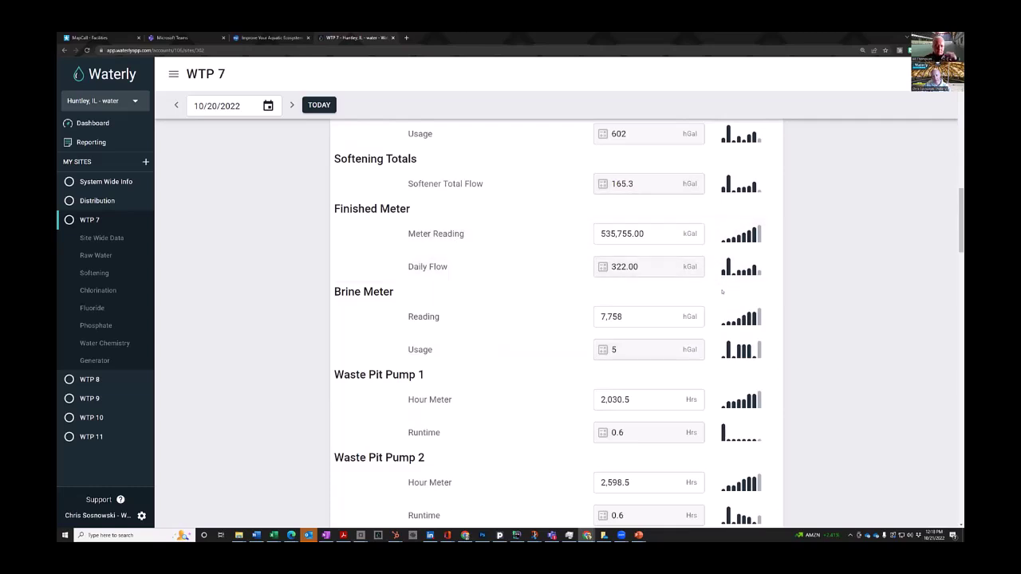
{"action": "mouse_move", "coordinate": [727, 311]}
{"action": "scroll", "coordinate": [791, 325], "scroll_direction": "down", "scroll_amount": 1}
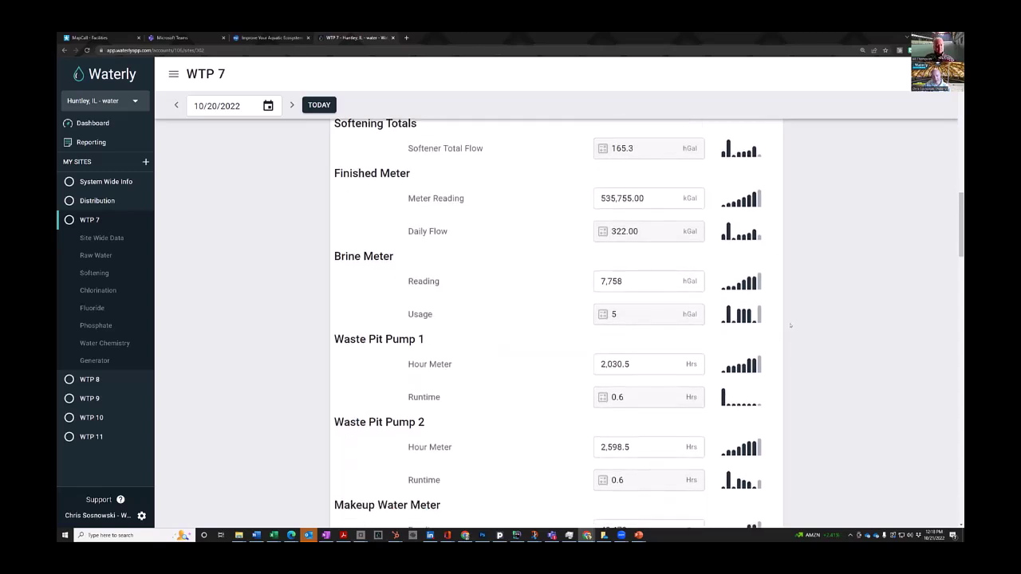
{"action": "scroll", "coordinate": [790, 324], "scroll_direction": "down", "scroll_amount": 1}
{"action": "scroll", "coordinate": [791, 324], "scroll_direction": "down", "scroll_amount": 1}
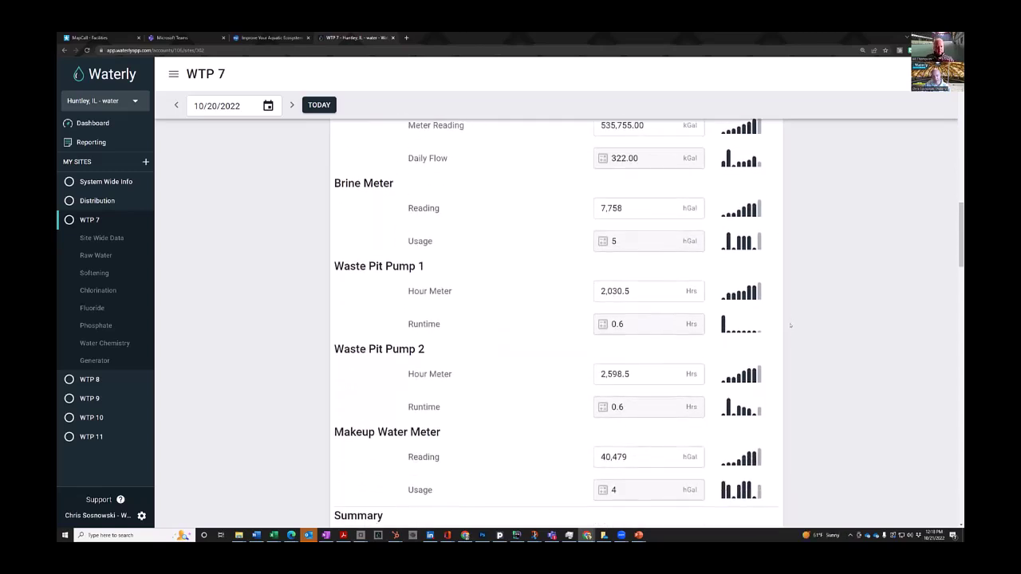
{"action": "scroll", "coordinate": [791, 325], "scroll_direction": "down", "scroll_amount": 1}
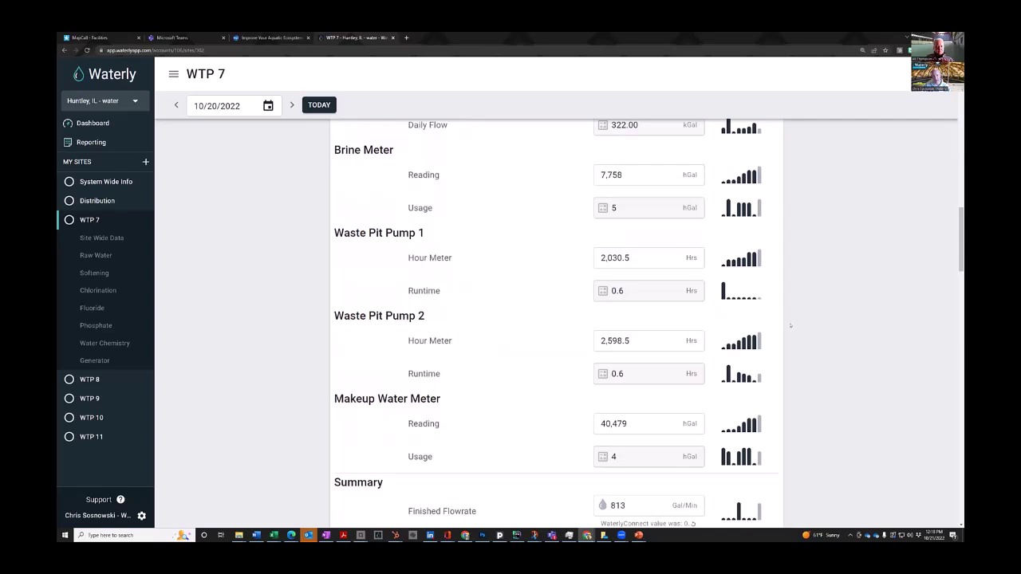
{"action": "scroll", "coordinate": [790, 324], "scroll_direction": "down", "scroll_amount": 4}
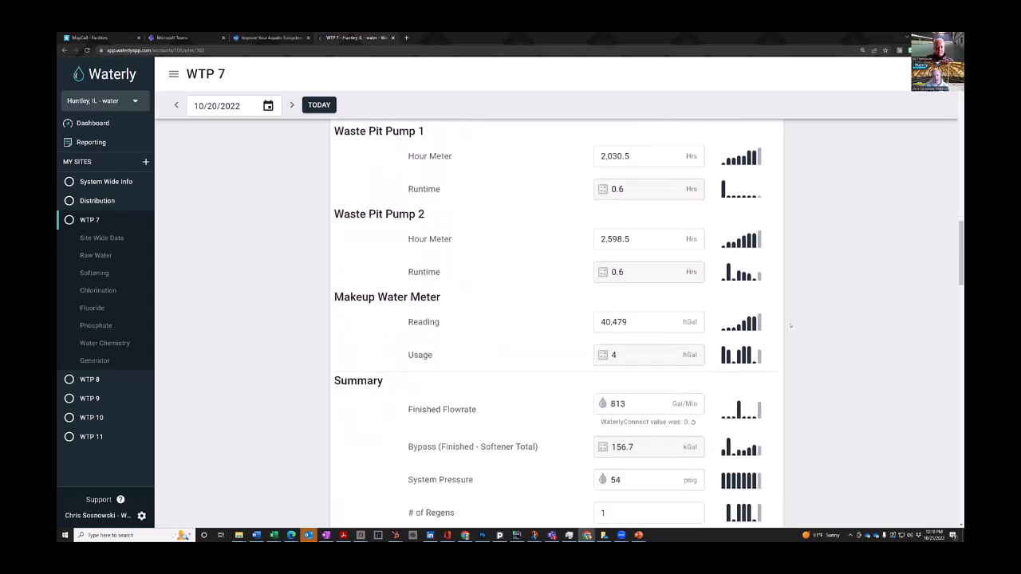
{"action": "scroll", "coordinate": [791, 325], "scroll_direction": "down", "scroll_amount": 1}
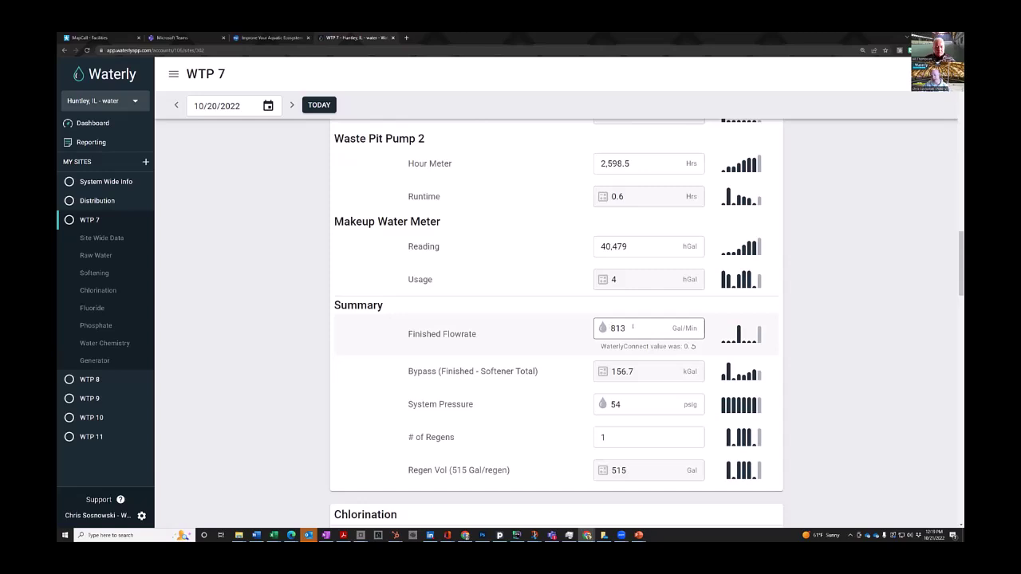
{"action": "mouse_move", "coordinate": [741, 335]}
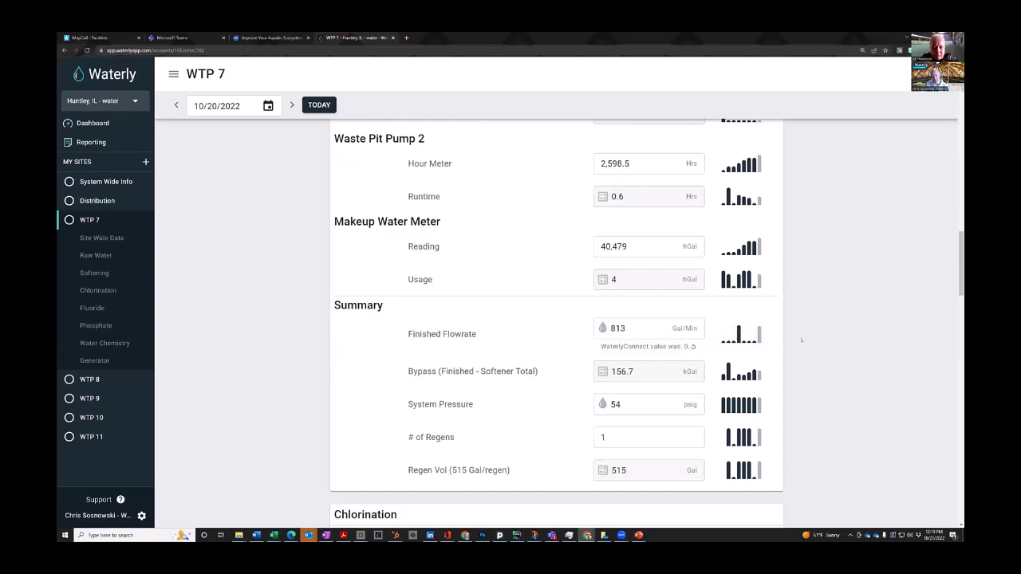
Override the System Pressure value in the Softening summary with 85 psig and save the entry.
{"action": "scroll", "coordinate": [802, 341], "scroll_direction": "down", "scroll_amount": 2}
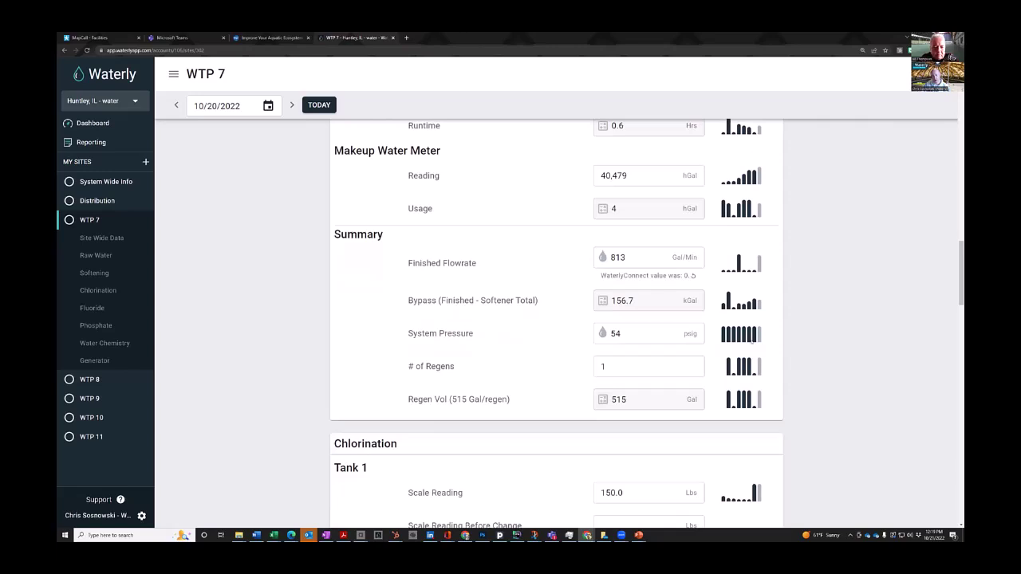
{"action": "key", "text": "Tab"}
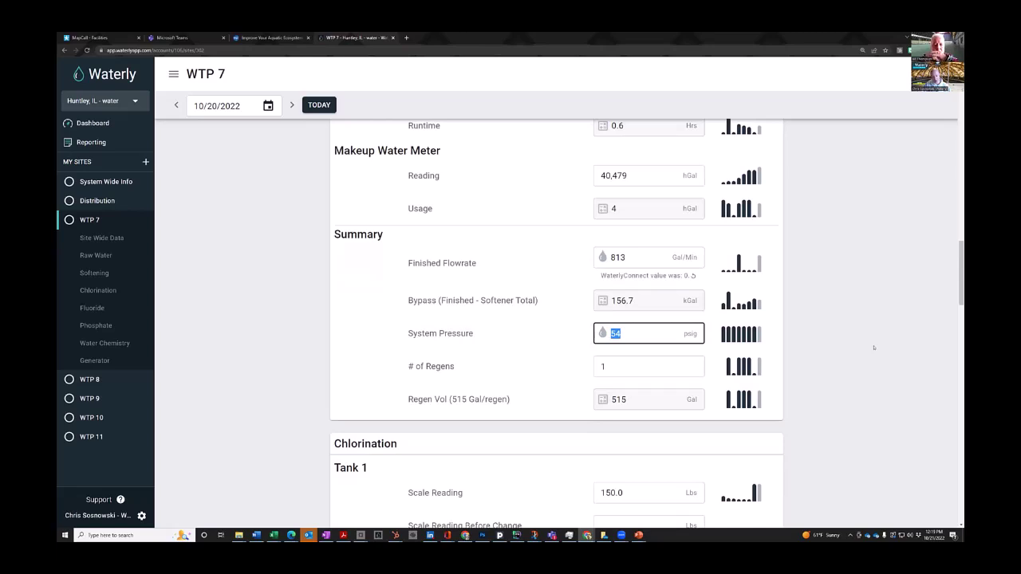
{"action": "key", "text": "BackSpace"}
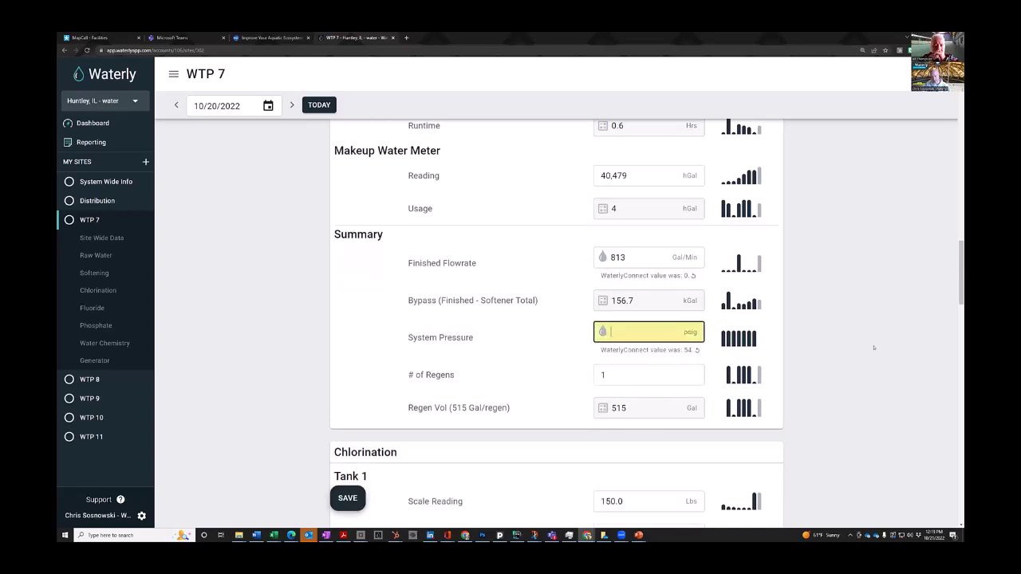
{"action": "type", "text": "85"}
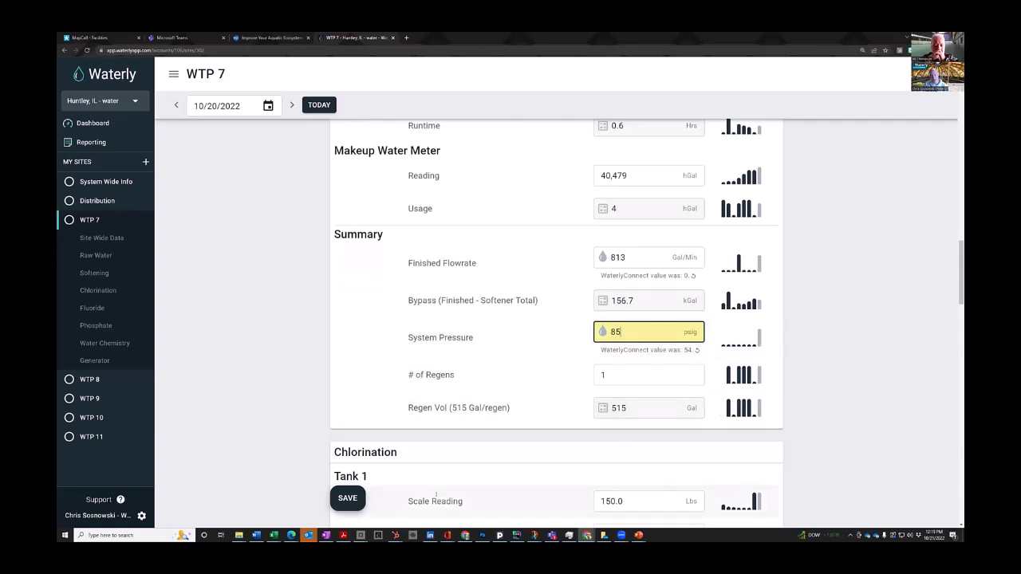
{"action": "left_click", "coordinate": [348, 498]}
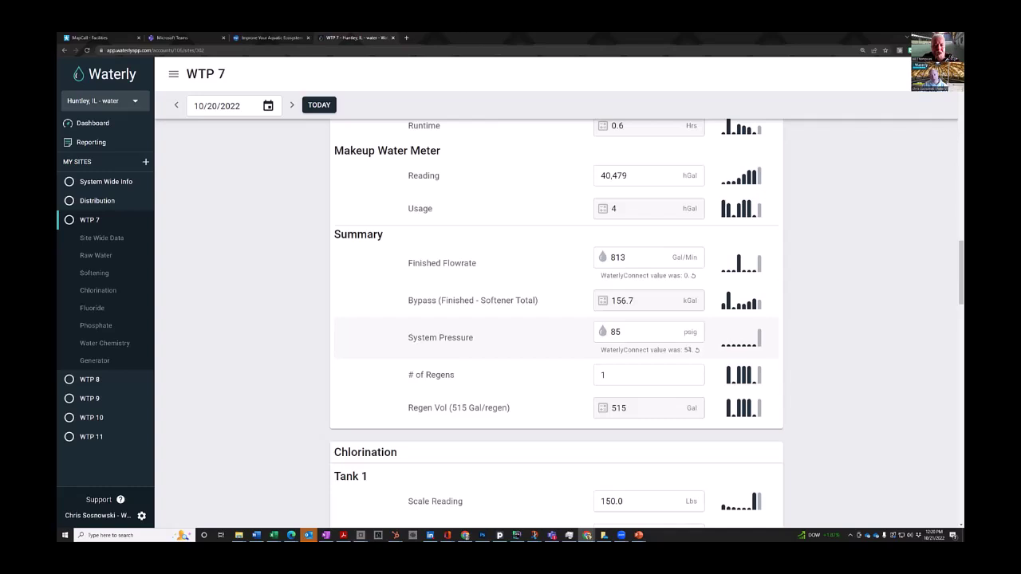
Restore the original WaterlyConnect value for System Pressure in the Softening summary and save it.
{"action": "left_click", "coordinate": [695, 351]}
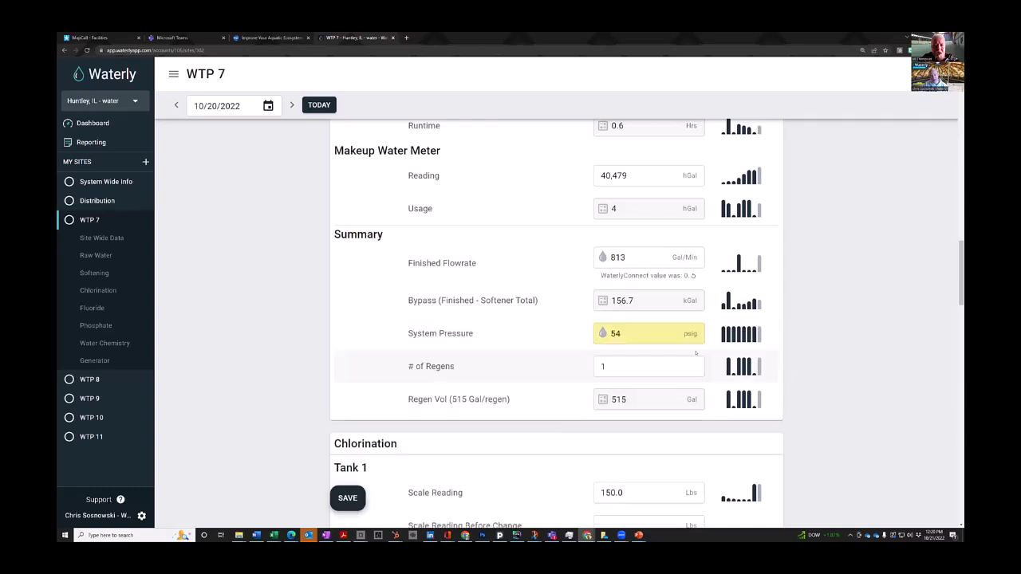
{"action": "left_click", "coordinate": [348, 498]}
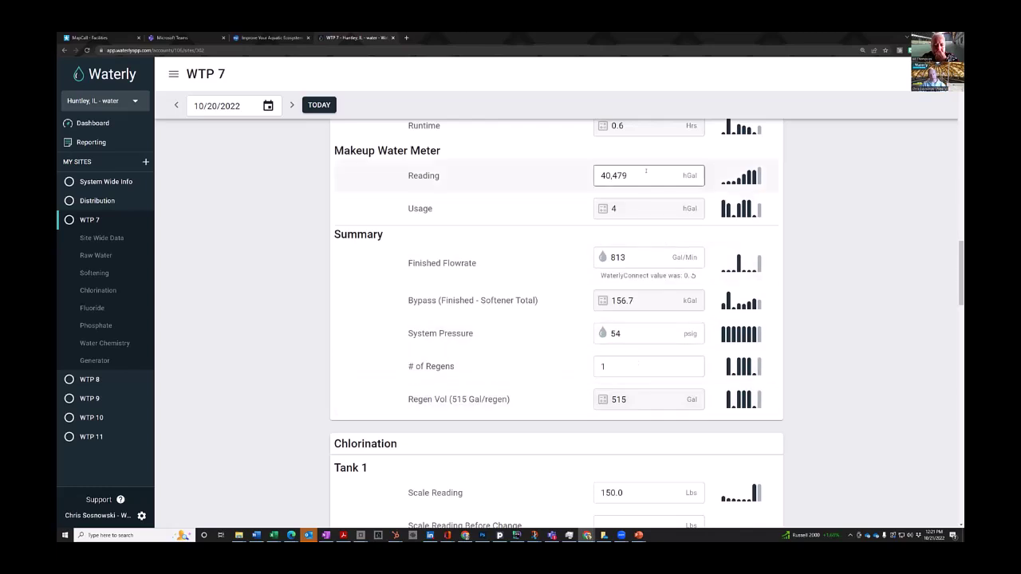
Examine the scale readings, before/after change fields, amounts used, calculated dosages and trend bars in the Chlorination, Fluoride and Phosphate sections.
{"action": "scroll", "coordinate": [811, 403], "scroll_direction": "down", "scroll_amount": 2}
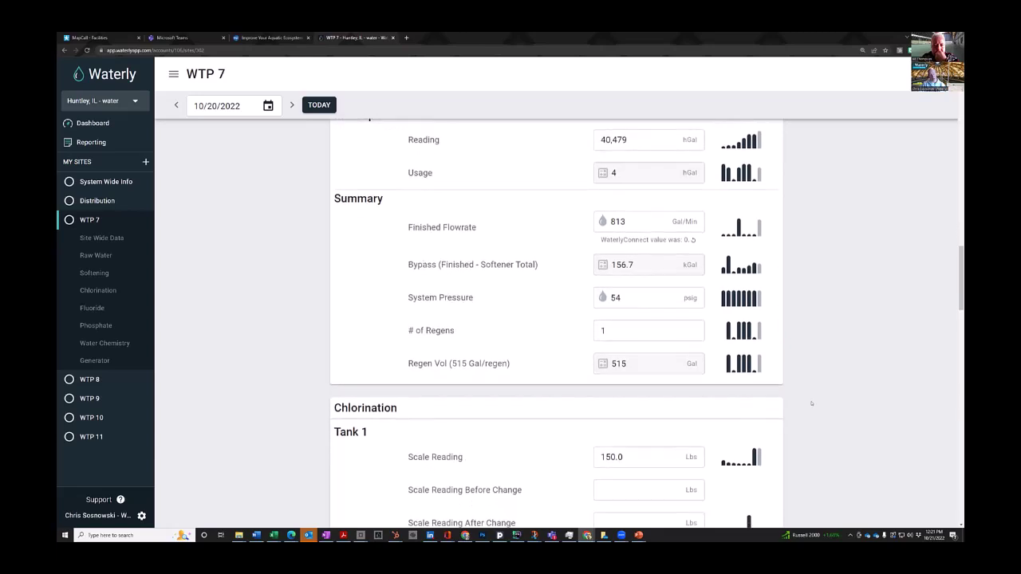
{"action": "scroll", "coordinate": [812, 402], "scroll_direction": "down", "scroll_amount": 1}
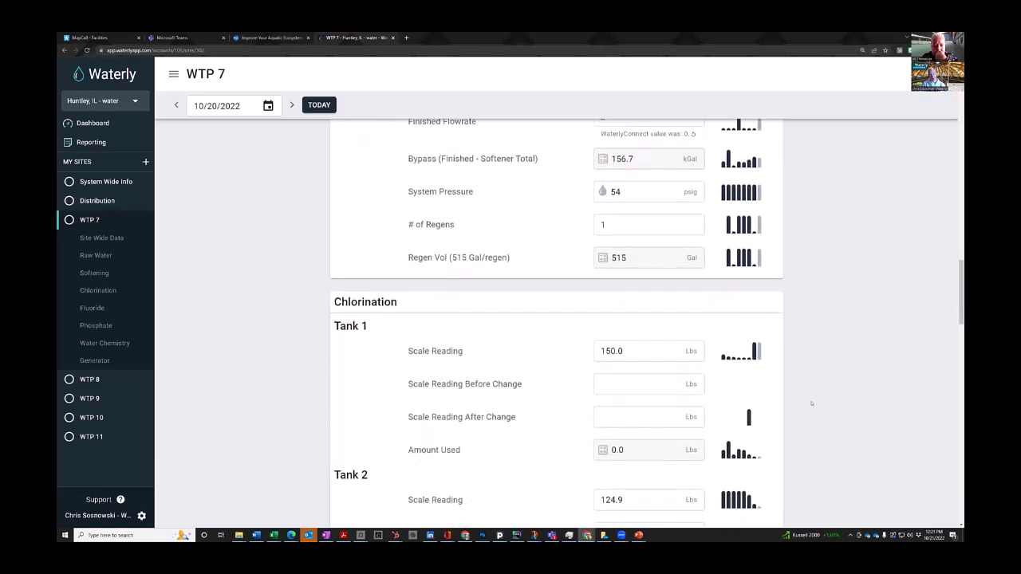
{"action": "scroll", "coordinate": [812, 402], "scroll_direction": "down", "scroll_amount": 1}
{"action": "scroll", "coordinate": [811, 403], "scroll_direction": "down", "scroll_amount": 1}
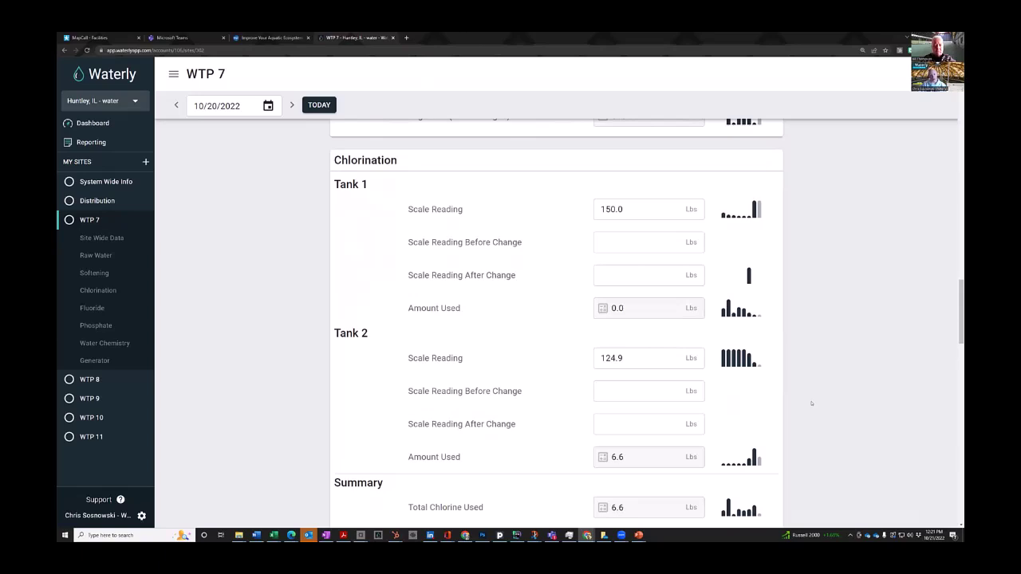
{"action": "scroll", "coordinate": [811, 403], "scroll_direction": "down", "scroll_amount": 3}
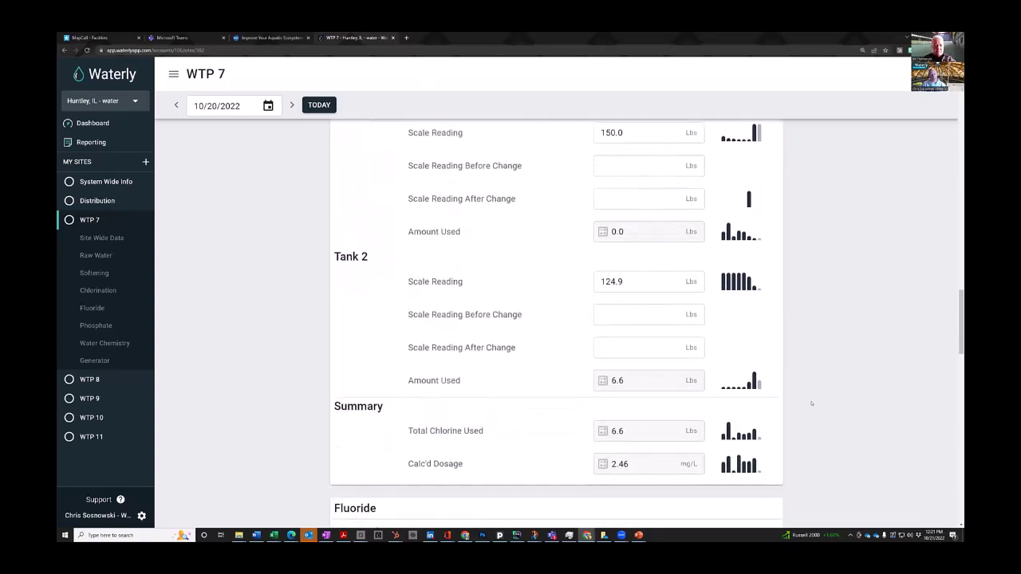
{"action": "scroll", "coordinate": [811, 402], "scroll_direction": "down", "scroll_amount": 2}
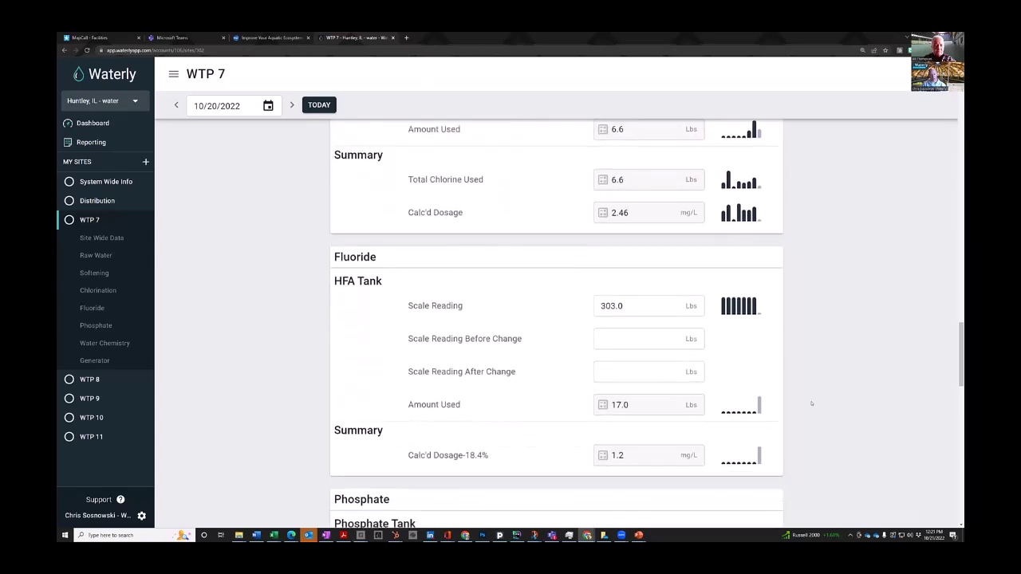
{"action": "mouse_move", "coordinate": [753, 279]}
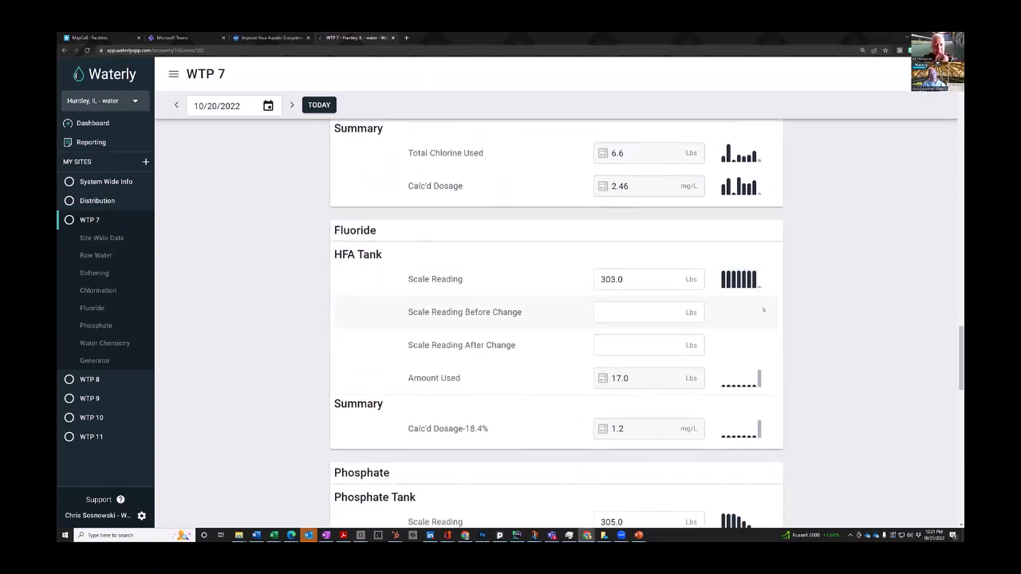
{"action": "scroll", "coordinate": [766, 311], "scroll_direction": "down", "scroll_amount": 2}
{"action": "scroll", "coordinate": [772, 320], "scroll_direction": "down", "scroll_amount": 1}
{"action": "mouse_move", "coordinate": [756, 351]}
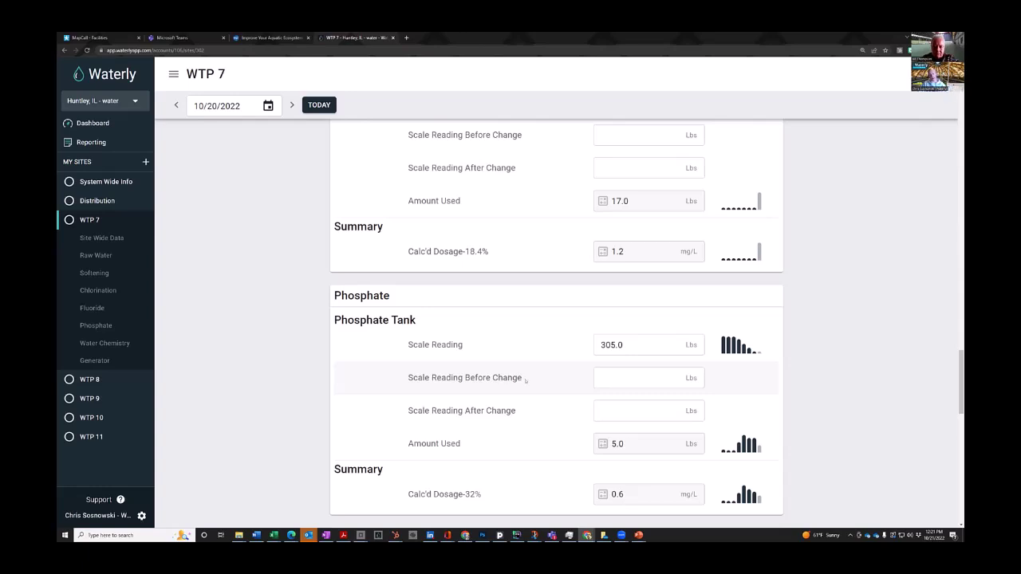
{"action": "left_click", "coordinate": [627, 377]}
{"action": "left_click", "coordinate": [630, 404]}
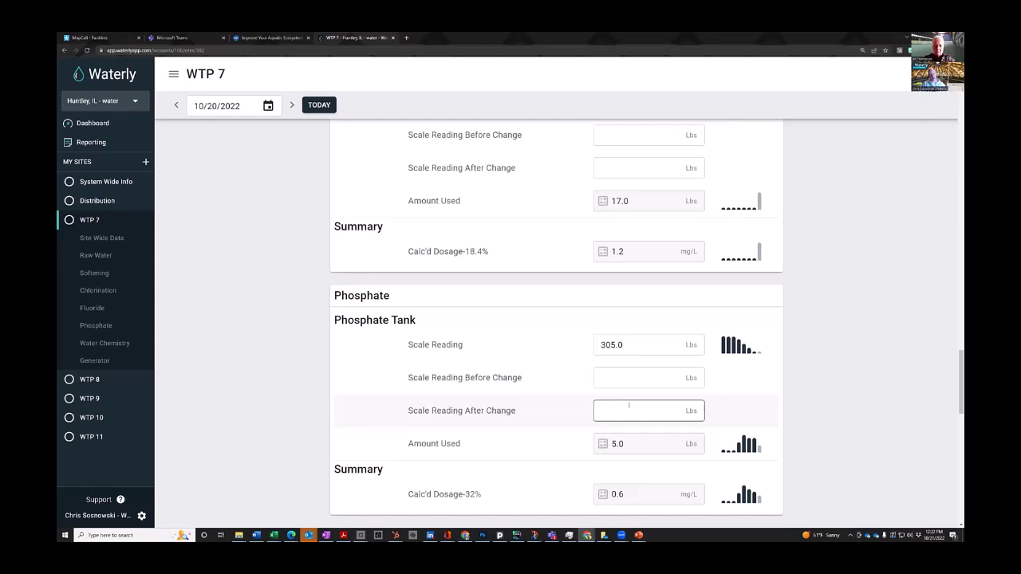
{"action": "scroll", "coordinate": [535, 380], "scroll_direction": "down", "scroll_amount": 1}
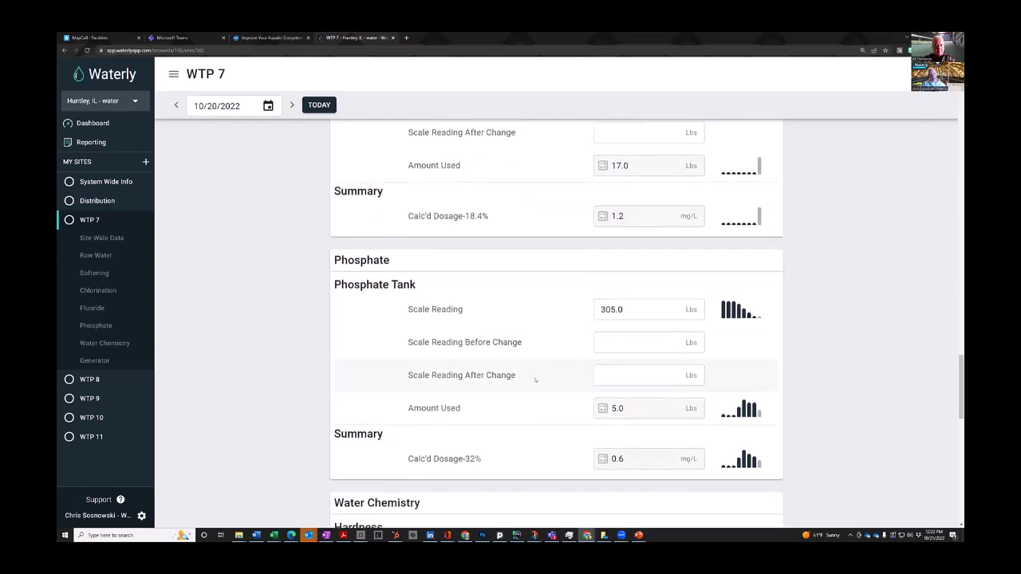
{"action": "scroll", "coordinate": [536, 381], "scroll_direction": "down", "scroll_amount": 1}
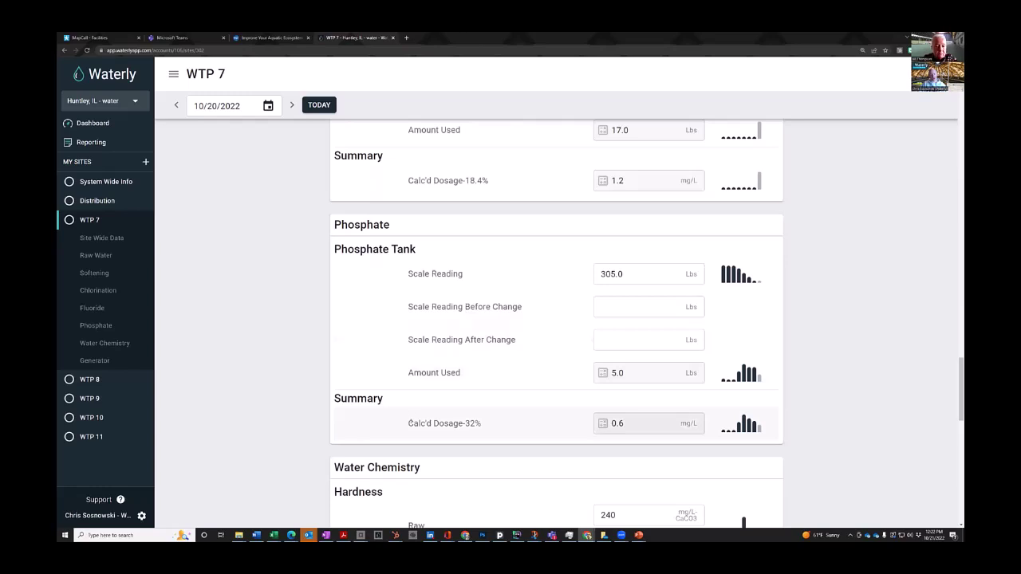
Set the Tank 2 scale reading under Chlorination to 100.9 lbs and save the entry.
{"action": "scroll", "coordinate": [559, 401], "scroll_direction": "up", "scroll_amount": 5}
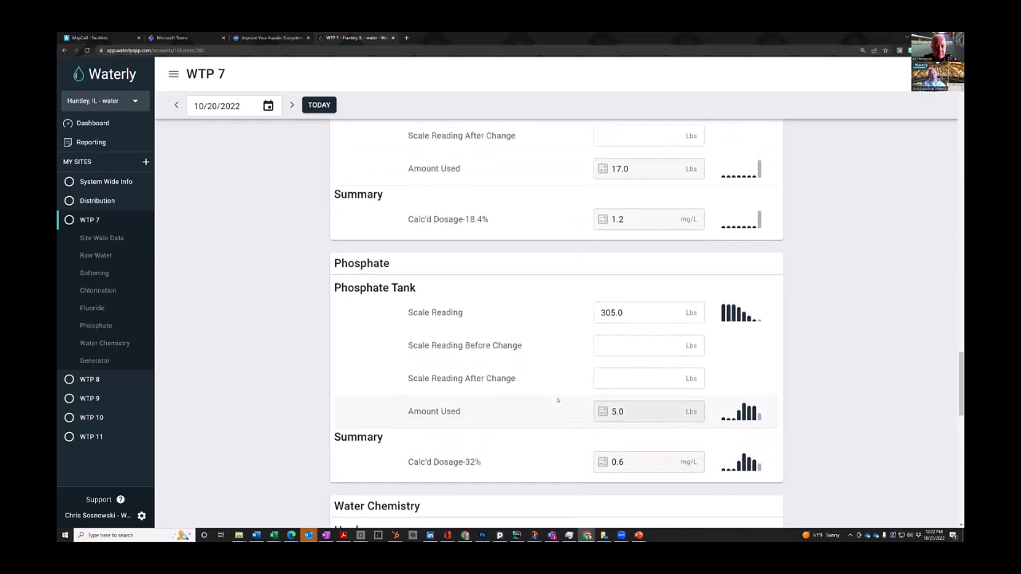
{"action": "scroll", "coordinate": [558, 400], "scroll_direction": "up", "scroll_amount": 4}
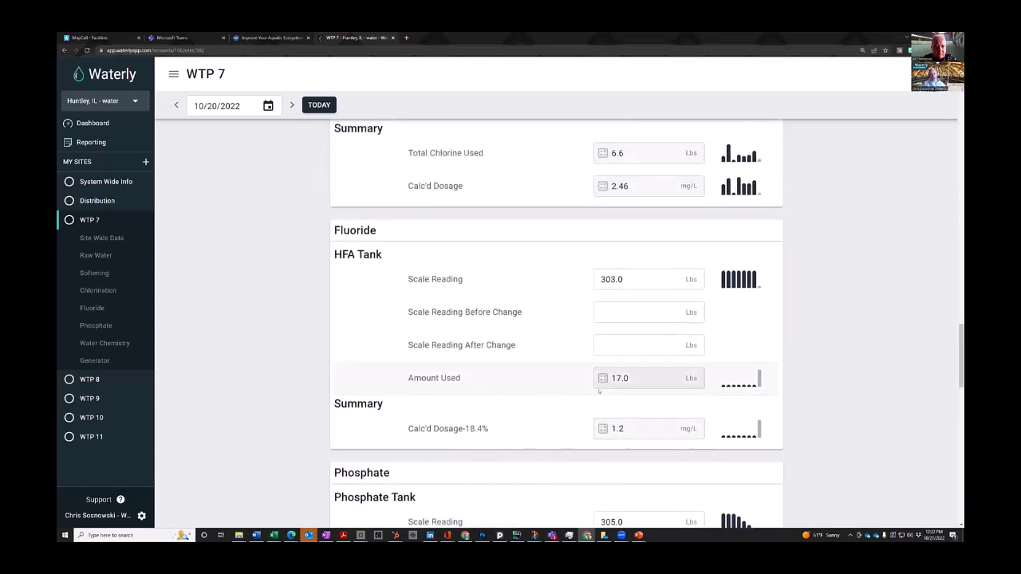
{"action": "scroll", "coordinate": [599, 391], "scroll_direction": "up", "scroll_amount": 1}
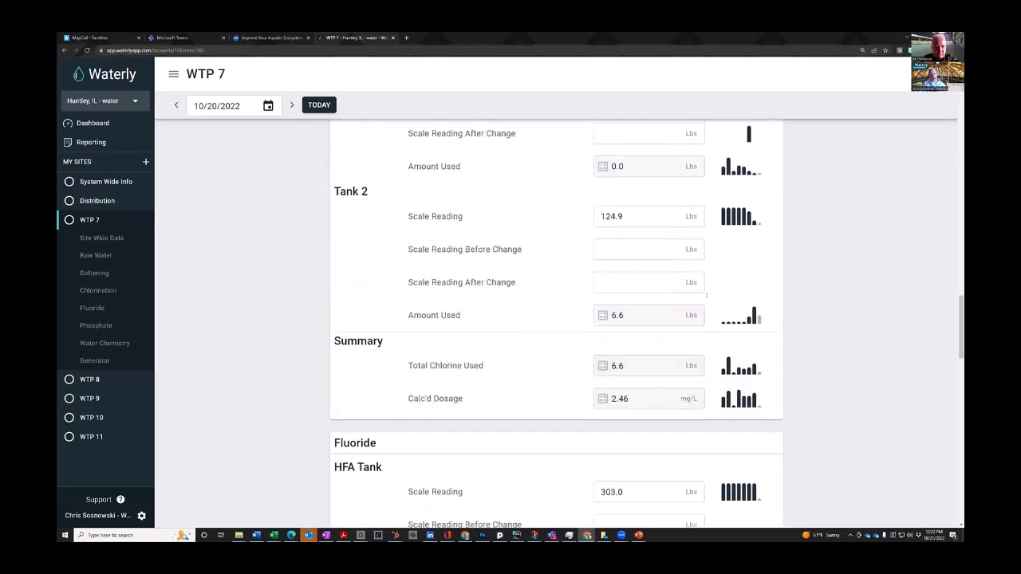
{"action": "scroll", "coordinate": [656, 231], "scroll_direction": "up", "scroll_amount": 2}
{"action": "scroll", "coordinate": [655, 231], "scroll_direction": "up", "scroll_amount": 1}
{"action": "left_click", "coordinate": [634, 252]}
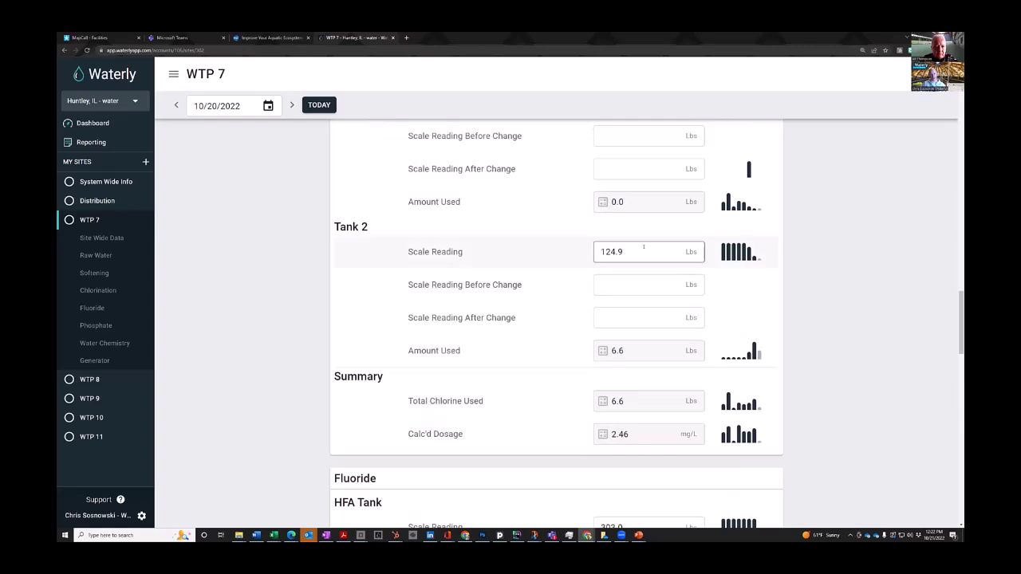
{"action": "mouse_move", "coordinate": [630, 252]}
{"action": "left_mouse_down"}
{"action": "mouse_move", "coordinate": [592, 252]}
{"action": "mouse_move", "coordinate": [616, 251]}
{"action": "left_mouse_up"}
{"action": "left_click", "coordinate": [605, 251]}
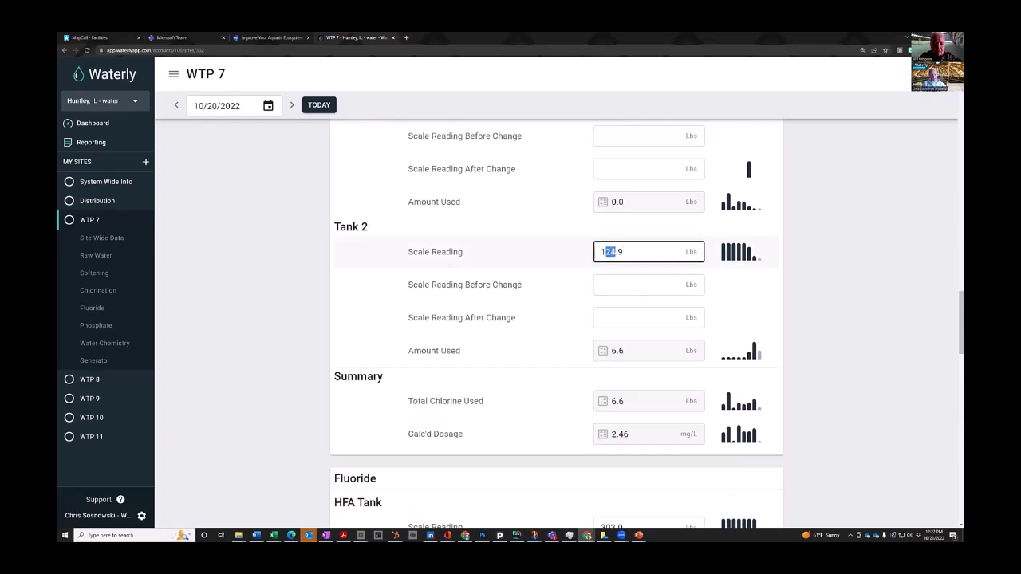
{"action": "key", "text": "BackSpace"}
{"action": "type", "text": "00"}
{"action": "key", "text": "Tab"}
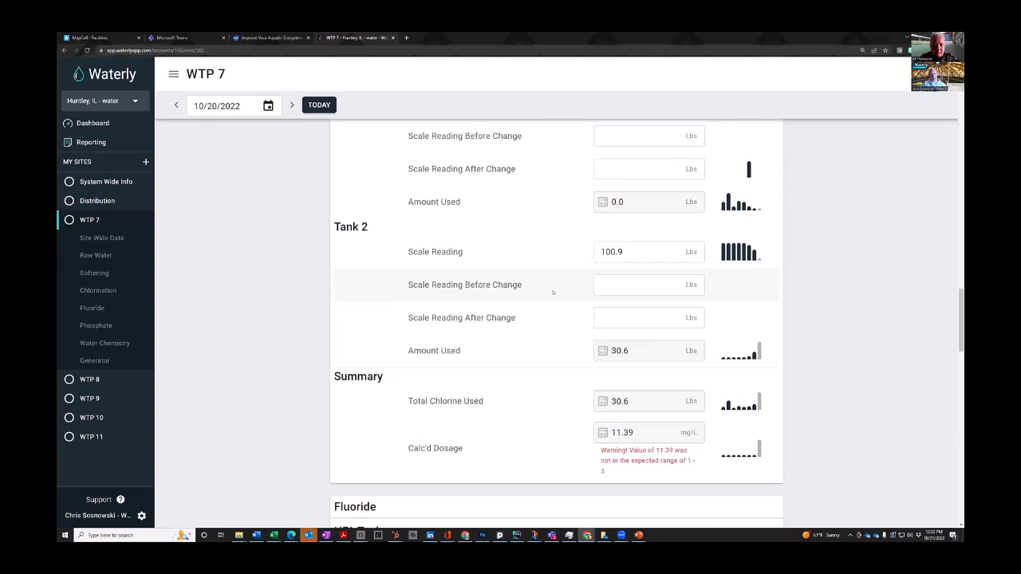
Set the Chlorination Tank 2 scale reading back to 124.9 lbs and save it.
{"action": "left_click", "coordinate": [638, 254]}
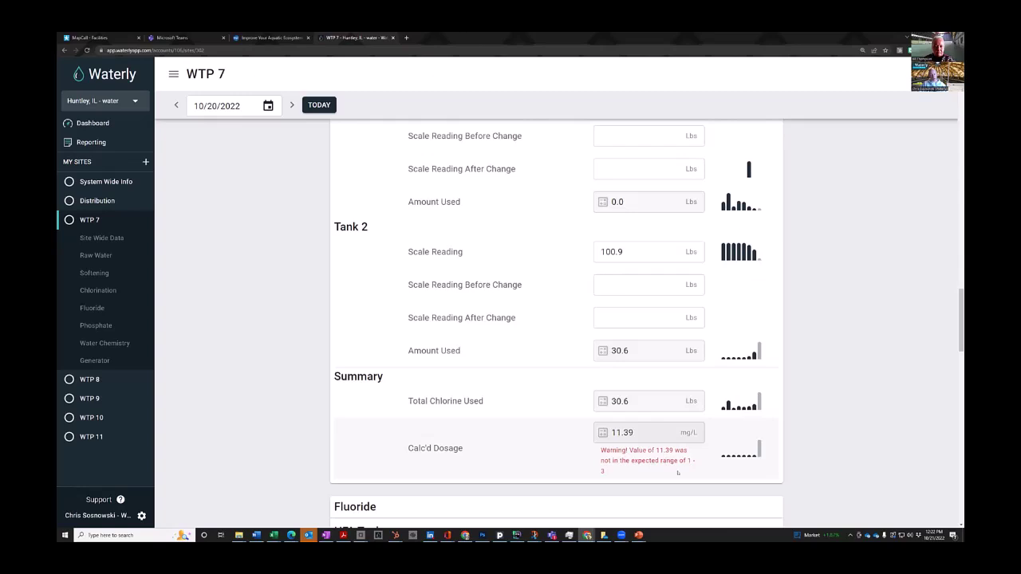
{"action": "left_click", "coordinate": [637, 251]}
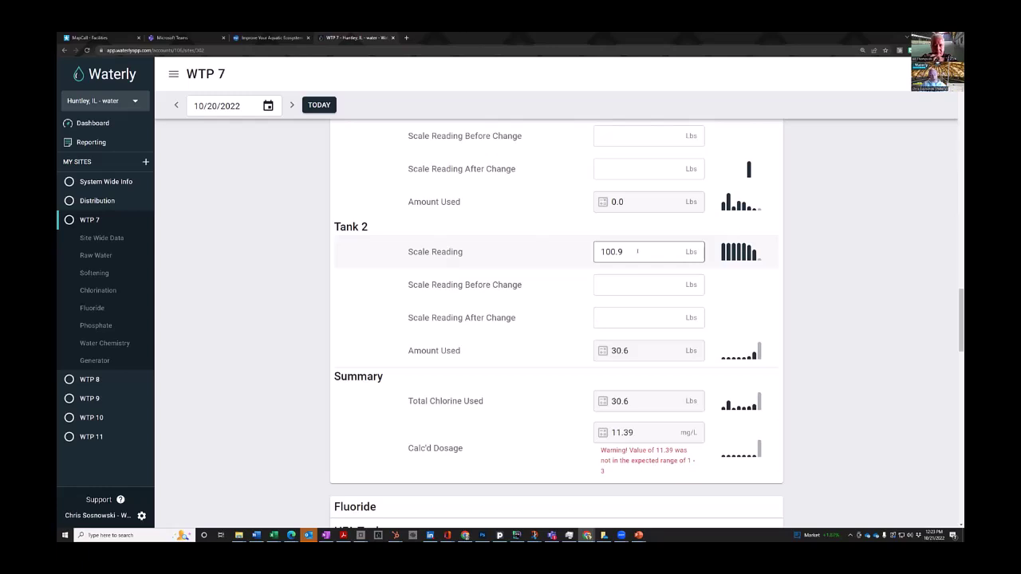
{"action": "left_click_drag", "start_coordinate": [637, 252], "coordinate": [588, 251]}
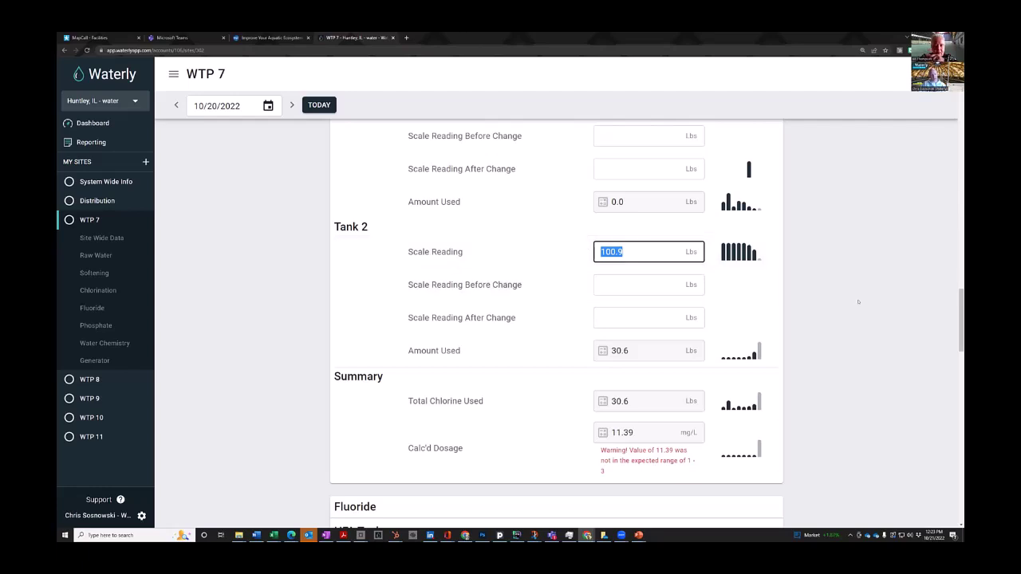
{"action": "type", "text": "124.9"}
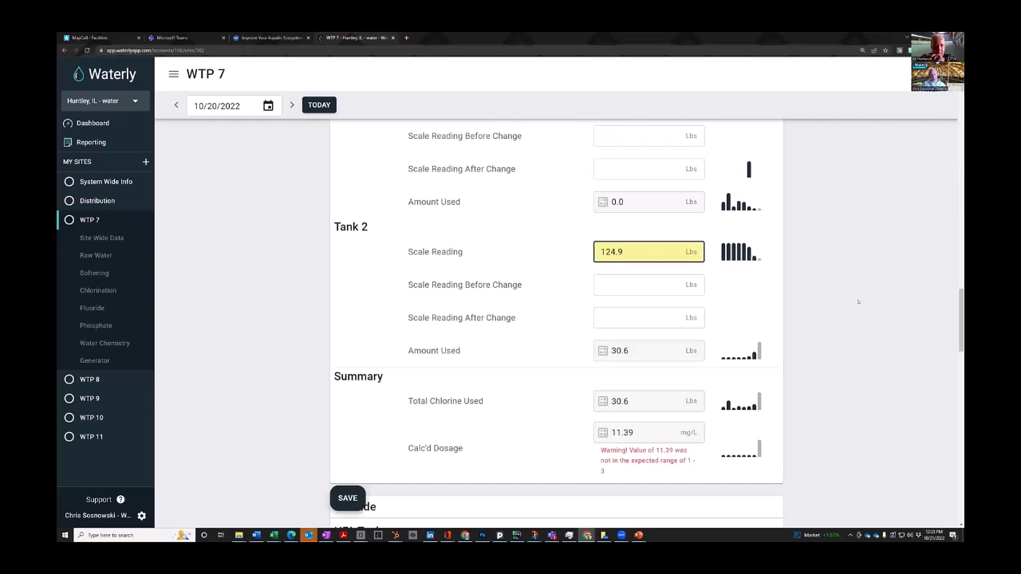
{"action": "left_click", "coordinate": [348, 498]}
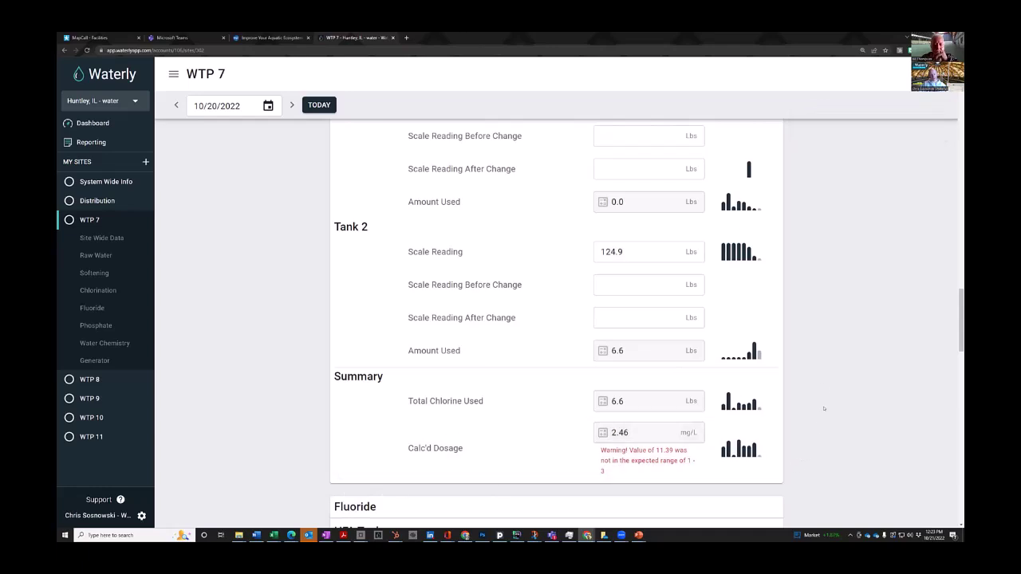
Review the Chlorination, Fluoride and Phosphate values again, continuing through the Water Chemistry hardness and summary readings with their trend bars and range warnings.
{"action": "scroll", "coordinate": [824, 409], "scroll_direction": "up", "scroll_amount": 3}
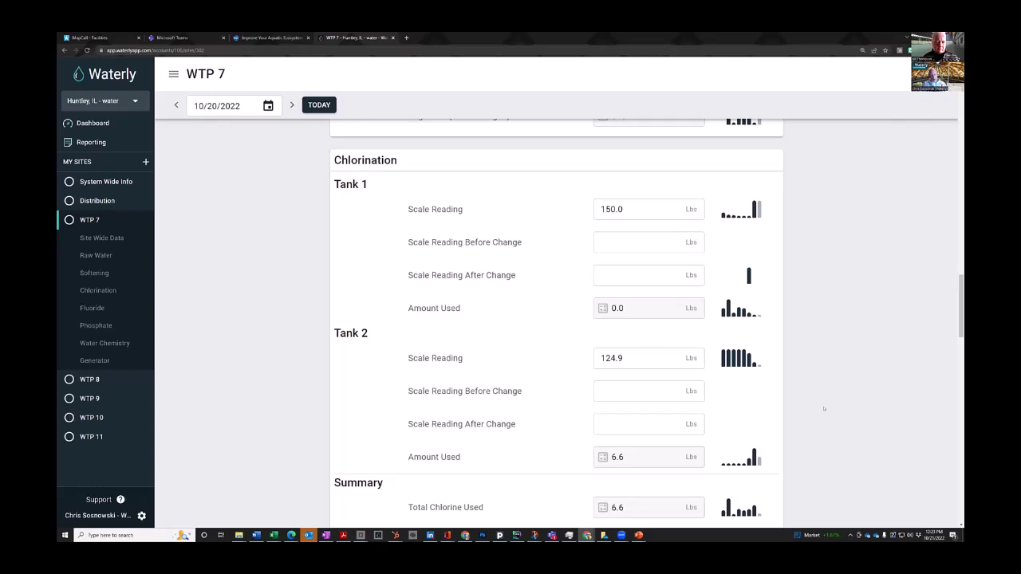
{"action": "scroll", "coordinate": [824, 408], "scroll_direction": "down", "scroll_amount": 3}
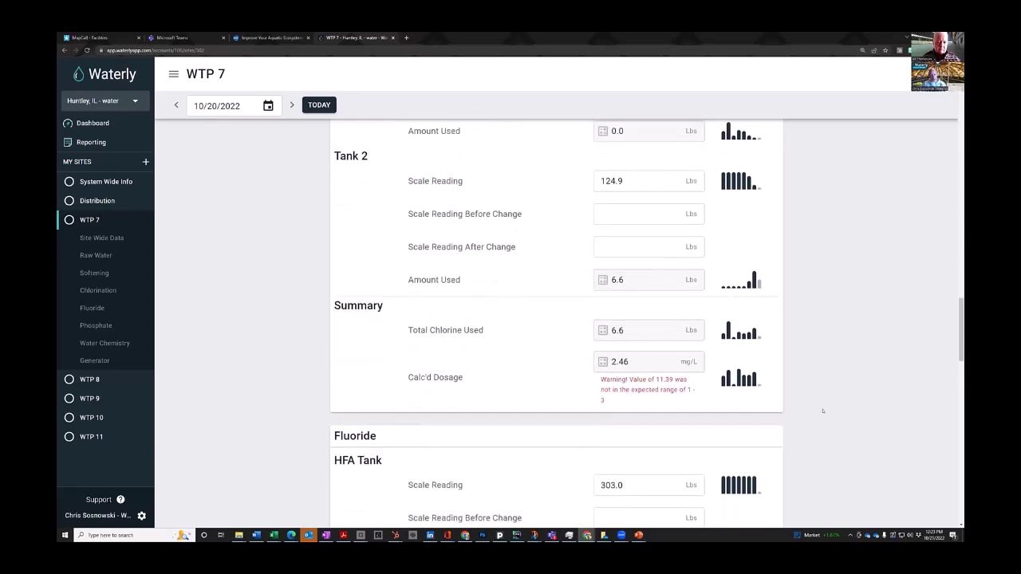
{"action": "scroll", "coordinate": [823, 411], "scroll_direction": "down", "scroll_amount": 3}
{"action": "scroll", "coordinate": [823, 411], "scroll_direction": "down", "scroll_amount": 2}
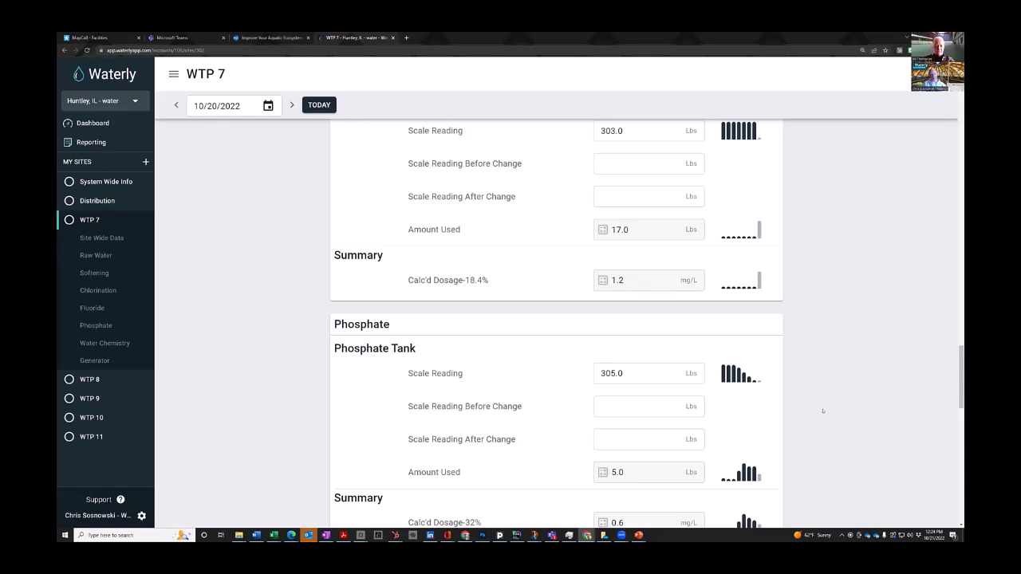
{"action": "scroll", "coordinate": [823, 410], "scroll_direction": "down", "scroll_amount": 4}
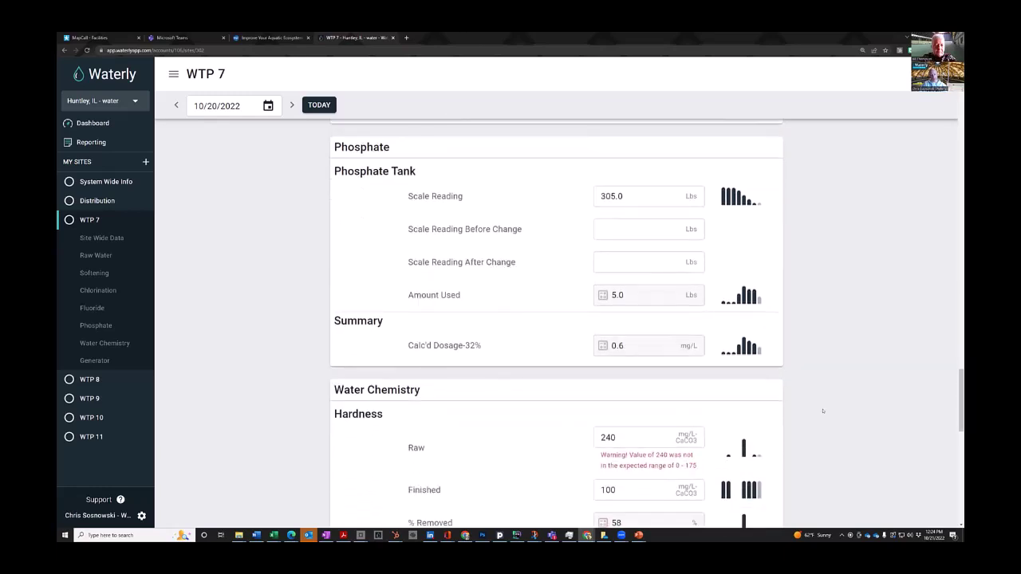
{"action": "scroll", "coordinate": [823, 411], "scroll_direction": "down", "scroll_amount": 4}
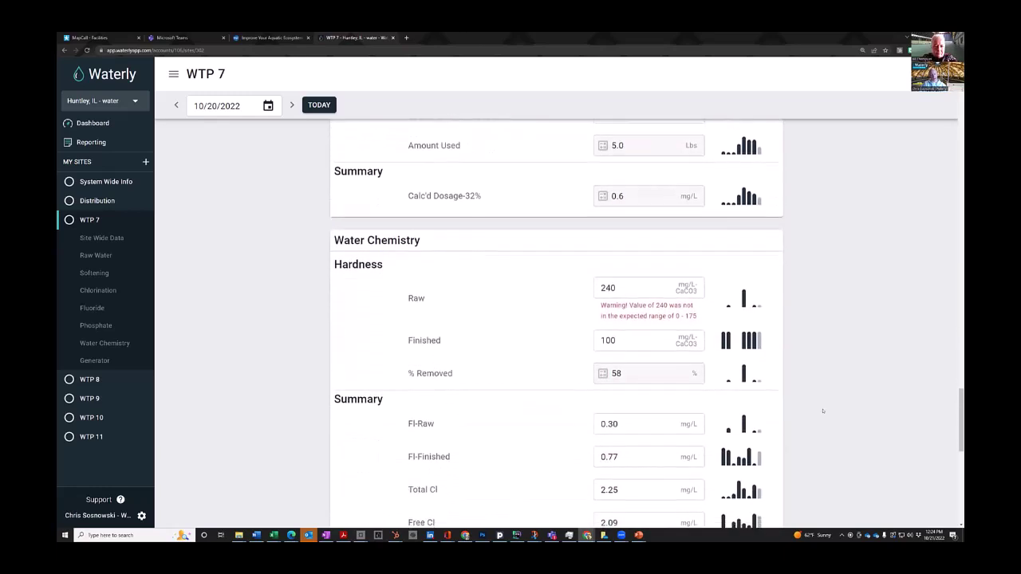
{"action": "scroll", "coordinate": [823, 411], "scroll_direction": "down", "scroll_amount": 1}
{"action": "scroll", "coordinate": [822, 411], "scroll_direction": "down", "scroll_amount": 1}
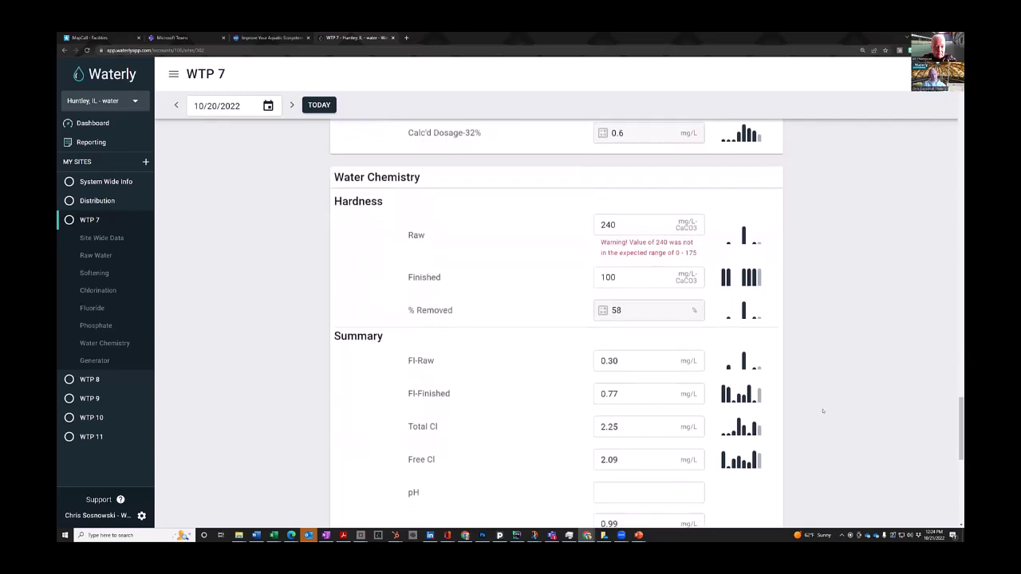
{"action": "scroll", "coordinate": [822, 411], "scroll_direction": "down", "scroll_amount": 1}
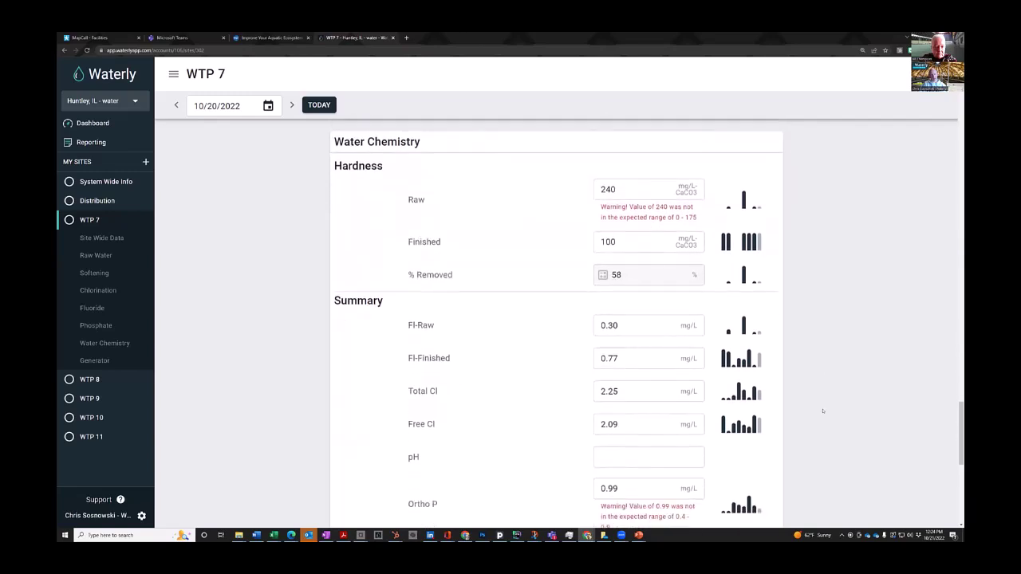
Review the remaining Water Chemistry summary readings for WTP 7, down to the Generator section.
{"action": "scroll", "coordinate": [822, 411], "scroll_direction": "down", "scroll_amount": 1}
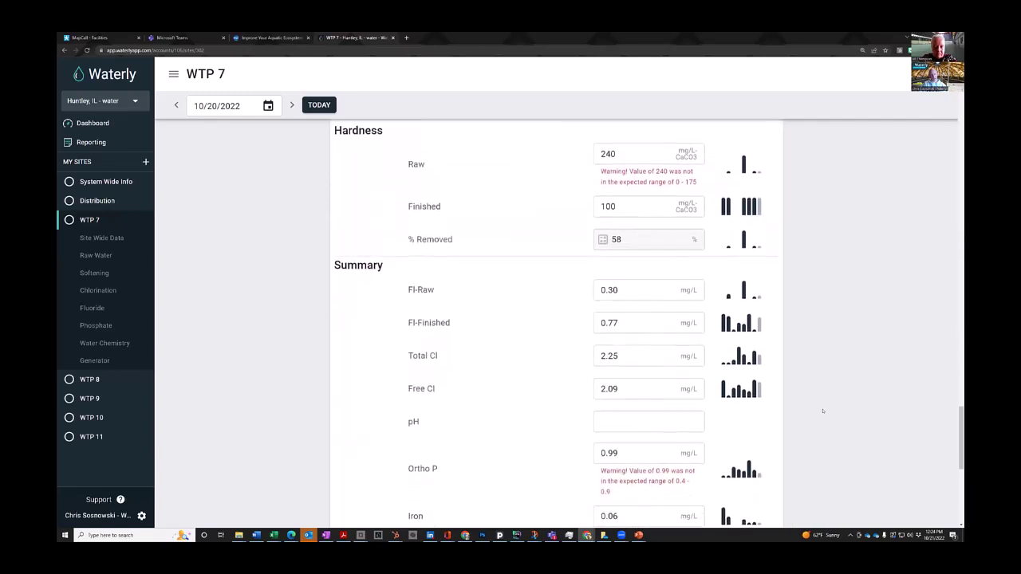
{"action": "scroll", "coordinate": [822, 411], "scroll_direction": "down", "scroll_amount": 1}
{"action": "scroll", "coordinate": [822, 411], "scroll_direction": "down", "scroll_amount": 2}
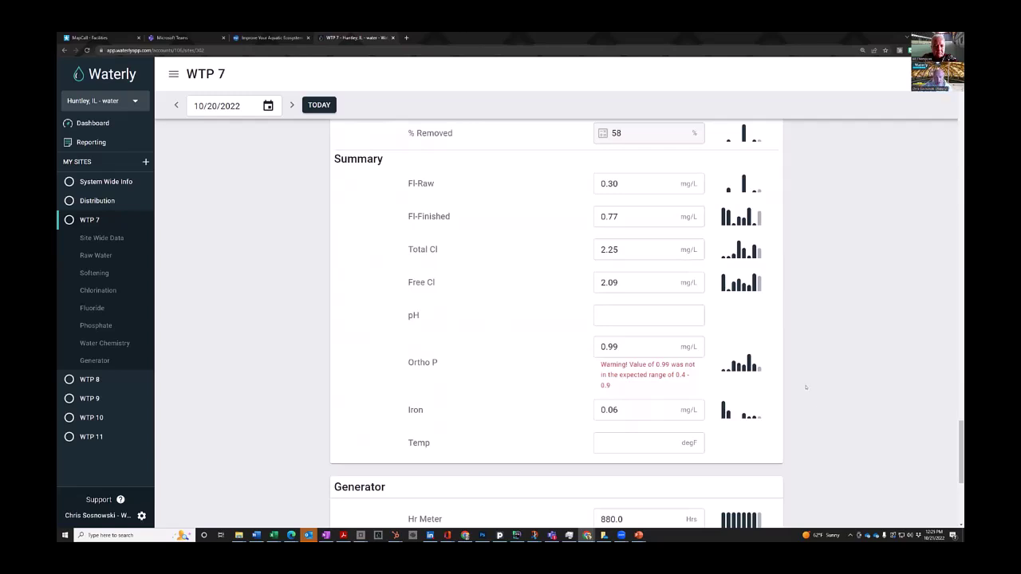
Switch the account from Huntley, IL - water to Huntley, IL - wastewater.
{"action": "left_click", "coordinate": [127, 100]}
{"action": "scroll", "coordinate": [108, 223], "scroll_direction": "down", "scroll_amount": 1}
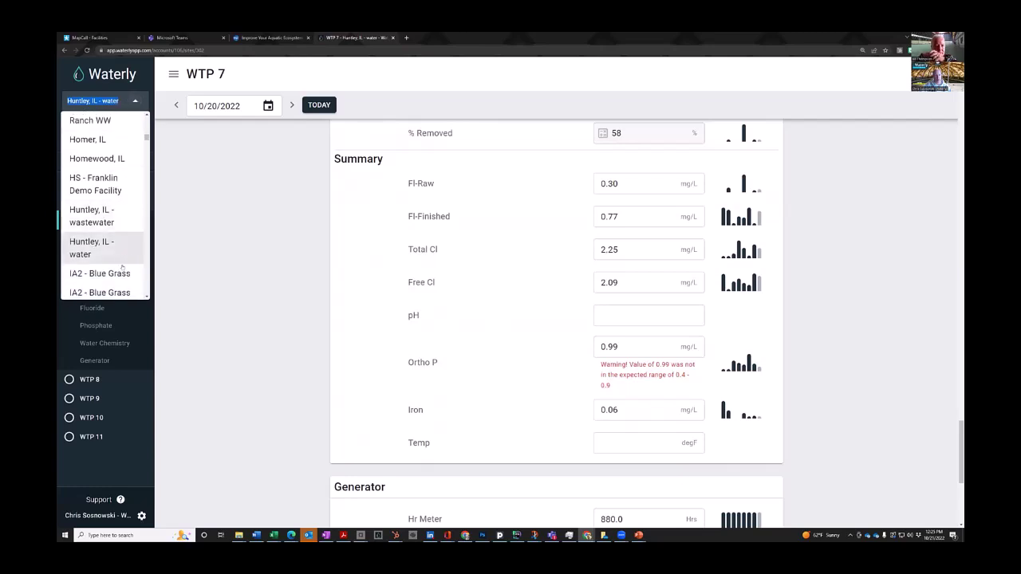
{"action": "left_click", "coordinate": [108, 223]}
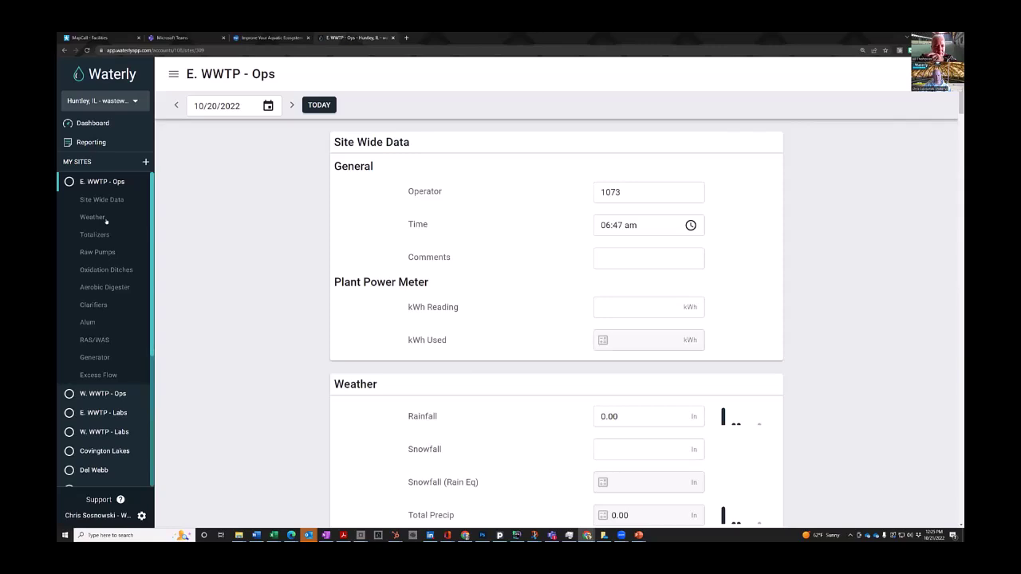
Examine the E. WWTP - Ops readings, calculated values and trend bars from Weather and Totalizers through Raw Pumps and the Oxidation Ditches aerators.
{"action": "scroll", "coordinate": [310, 380], "scroll_direction": "down", "scroll_amount": 3}
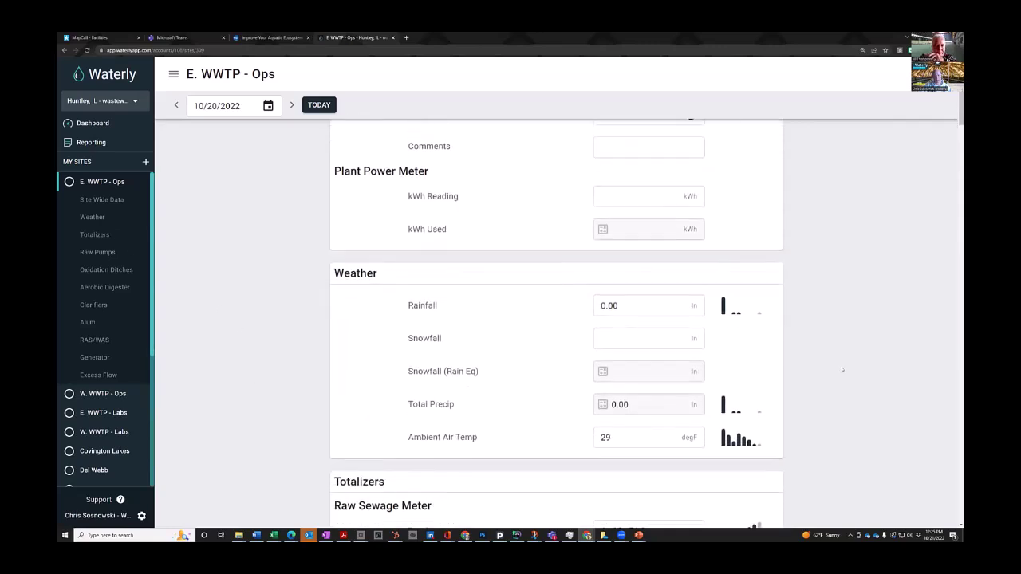
{"action": "scroll", "coordinate": [843, 368], "scroll_direction": "down", "scroll_amount": 1}
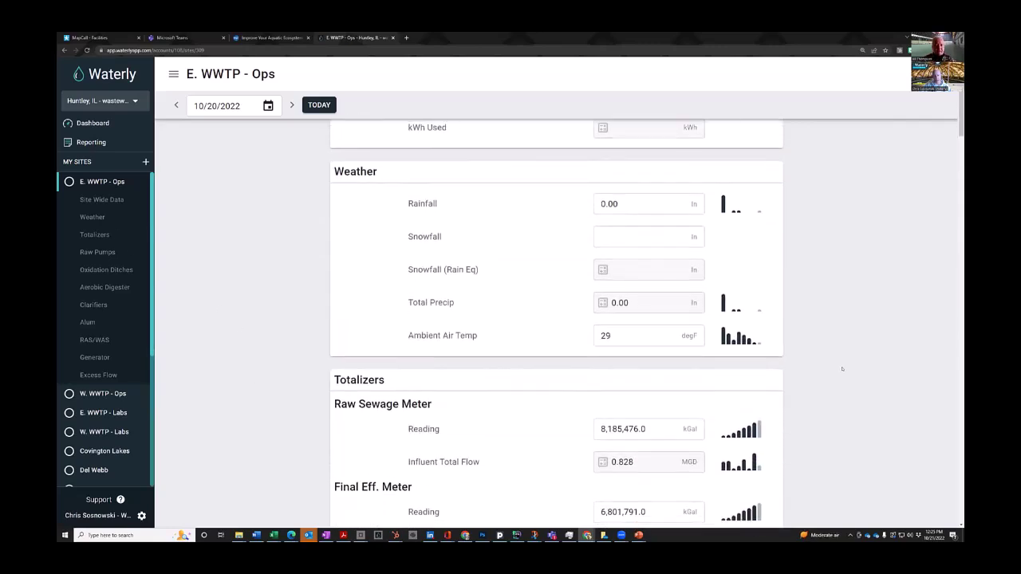
{"action": "scroll", "coordinate": [843, 369], "scroll_direction": "down", "scroll_amount": 5}
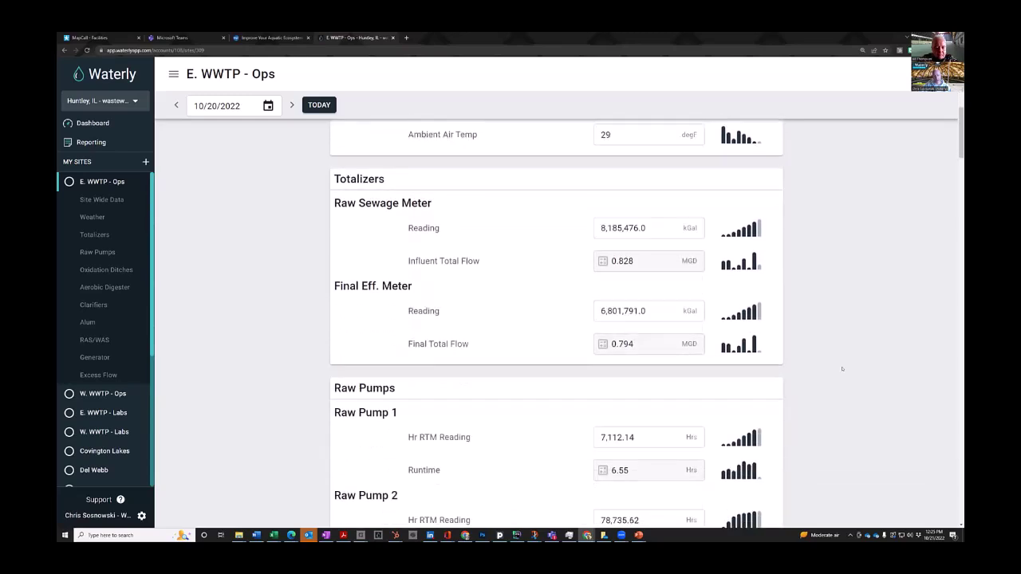
{"action": "scroll", "coordinate": [843, 368], "scroll_direction": "down", "scroll_amount": 5}
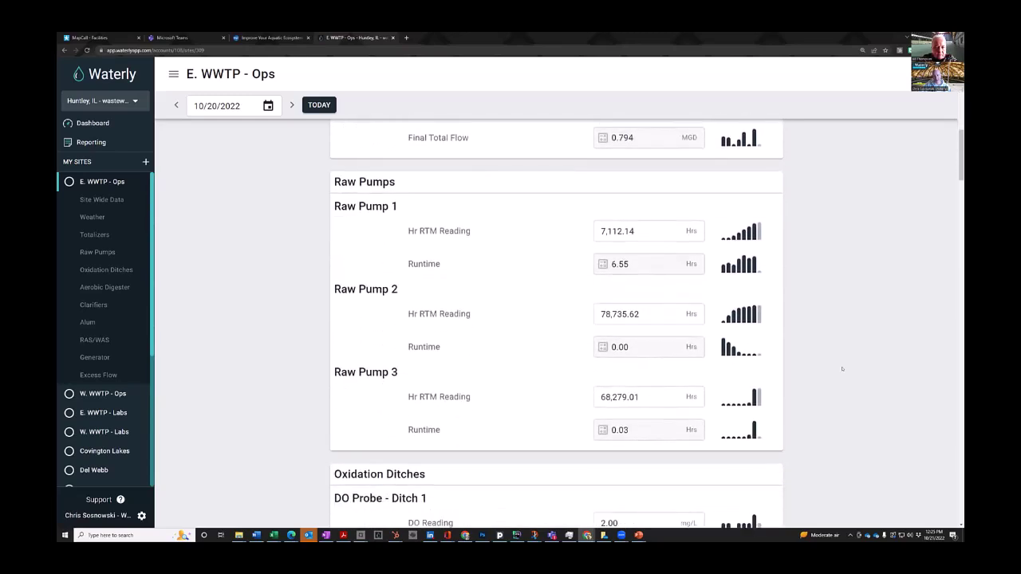
{"action": "scroll", "coordinate": [842, 368], "scroll_direction": "down", "scroll_amount": 1}
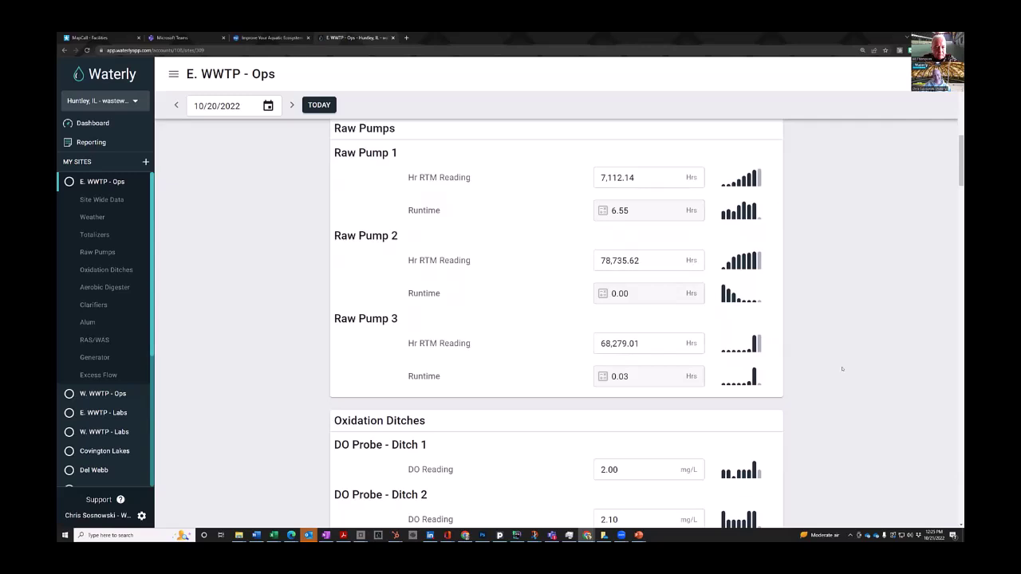
{"action": "scroll", "coordinate": [843, 369], "scroll_direction": "down", "scroll_amount": 3}
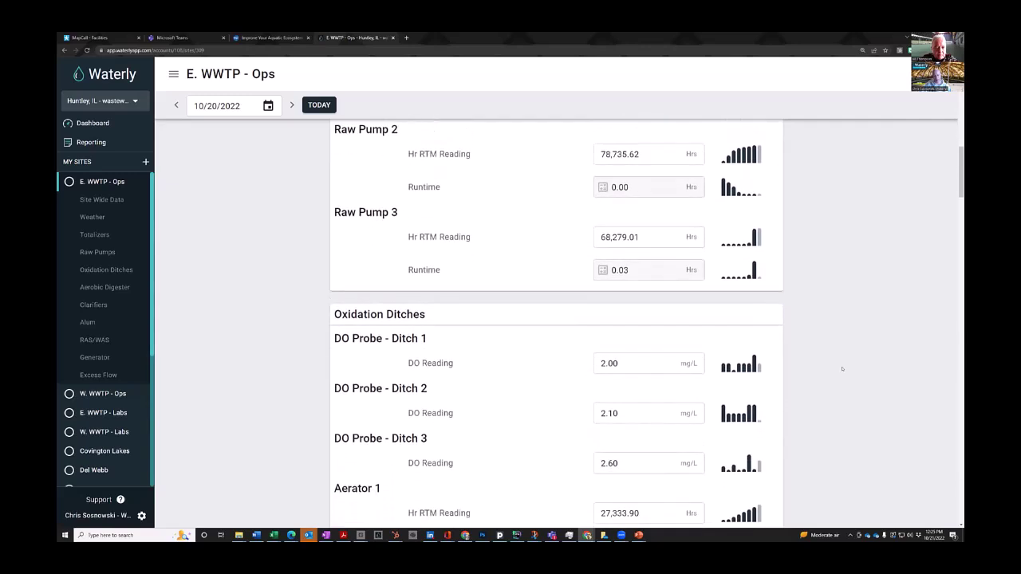
{"action": "scroll", "coordinate": [842, 369], "scroll_direction": "down", "scroll_amount": 5}
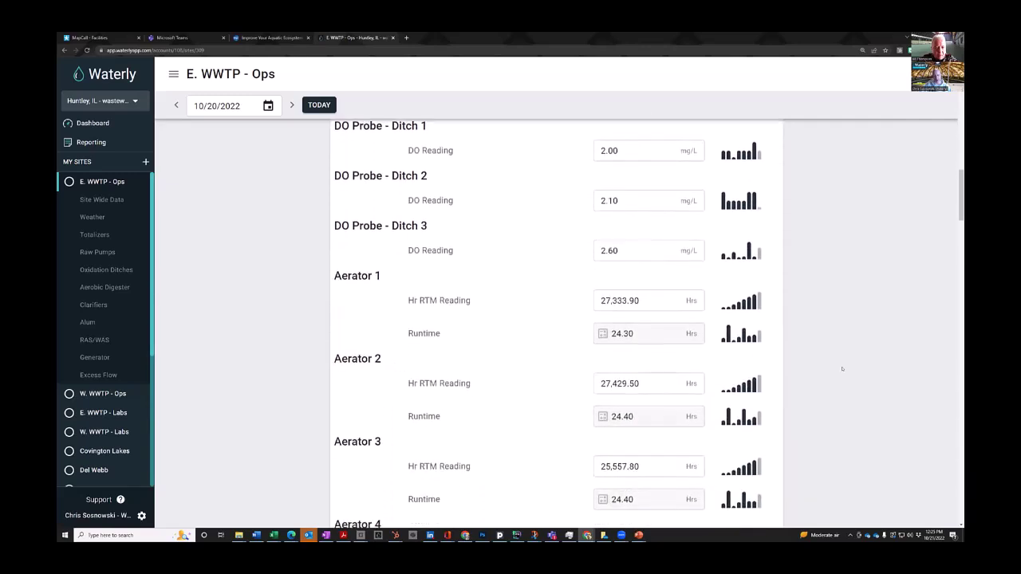
{"action": "scroll", "coordinate": [843, 369], "scroll_direction": "down", "scroll_amount": 3}
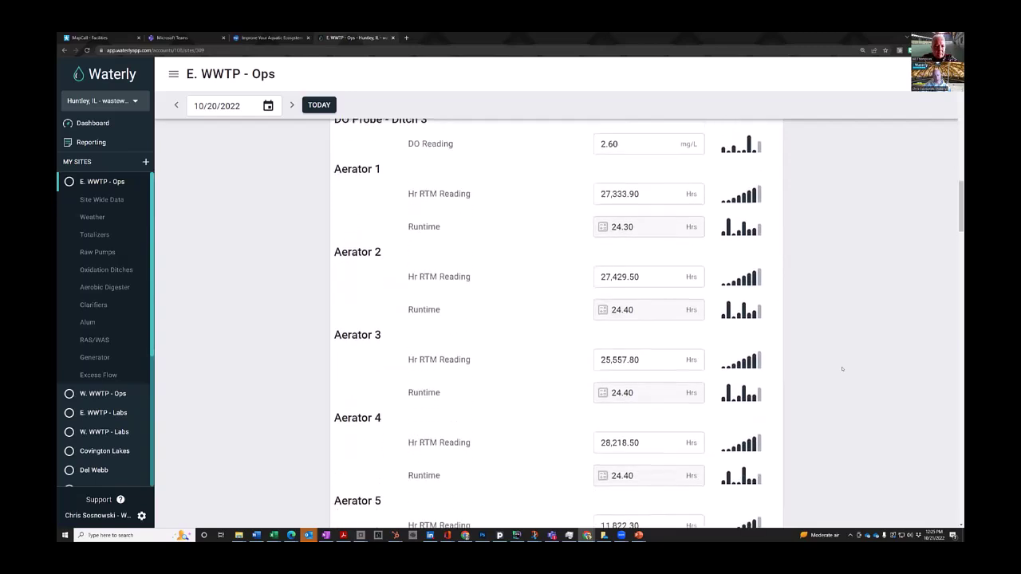
{"action": "scroll", "coordinate": [842, 369], "scroll_direction": "down", "scroll_amount": 8}
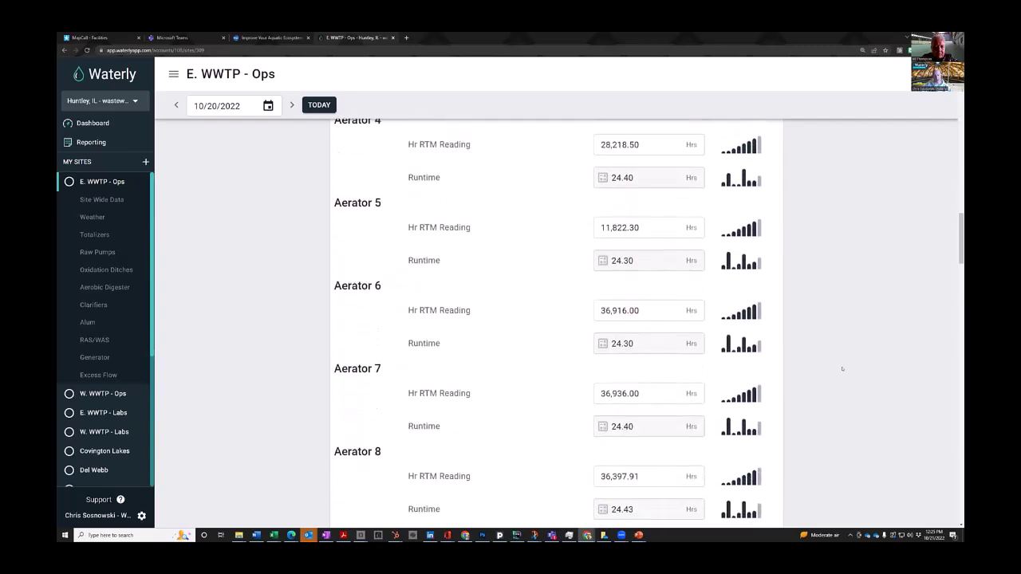
Jump to the Clarifiers, RAS/WAS and Alum sections of E. WWTP - Ops to view their readings.
{"action": "left_click", "coordinate": [92, 305]}
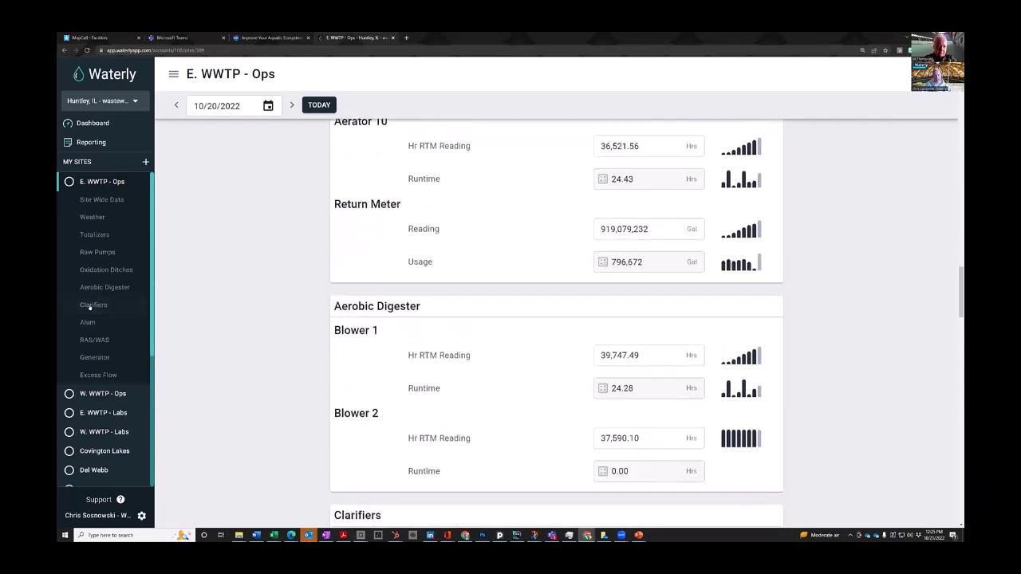
{"action": "left_click", "coordinate": [651, 296]}
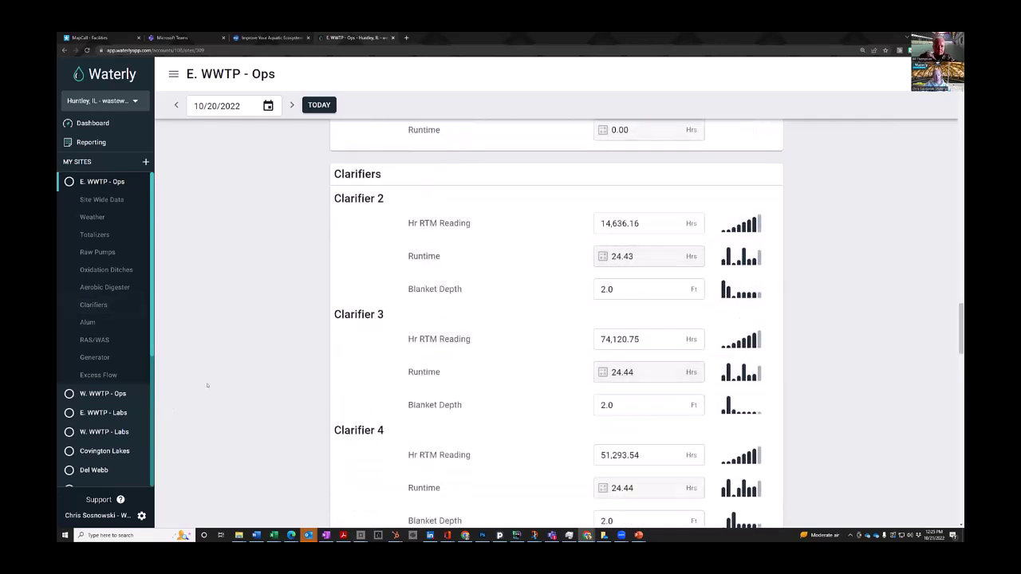
{"action": "left_click", "coordinate": [105, 340]}
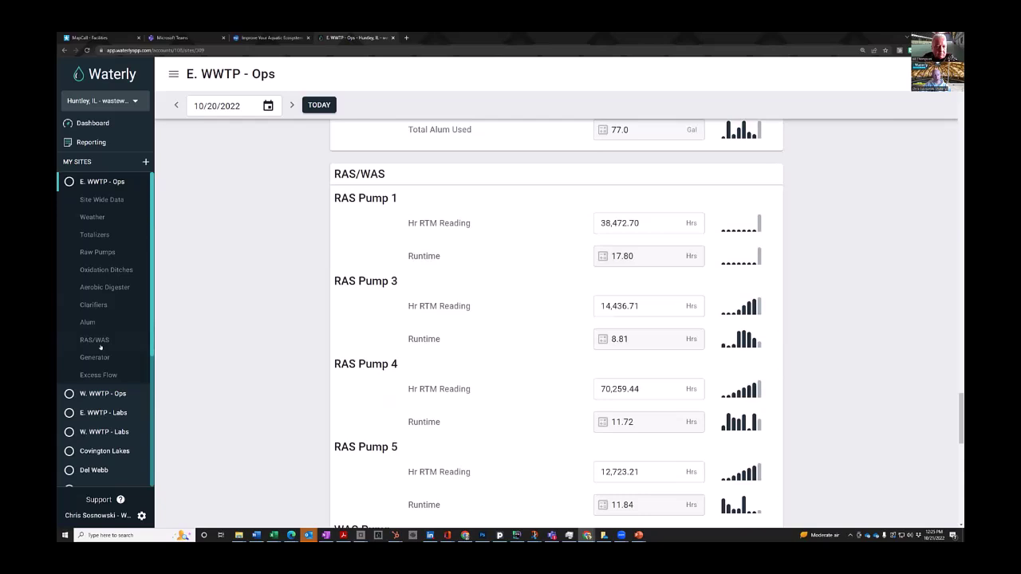
{"action": "left_click", "coordinate": [87, 321]}
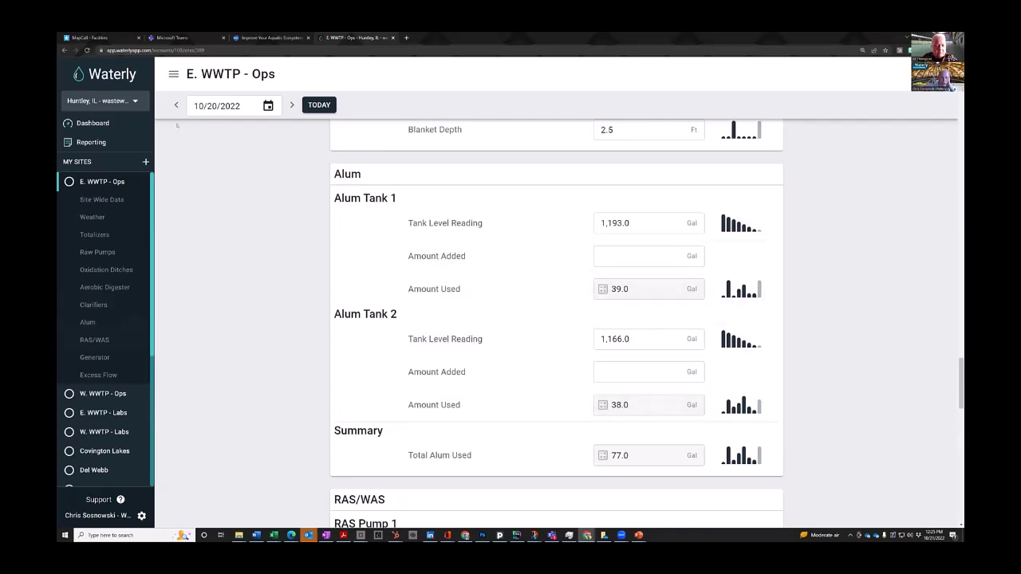
Step the Alum readings back day by day to 10/16/2022.
{"action": "left_click", "coordinate": [177, 106]}
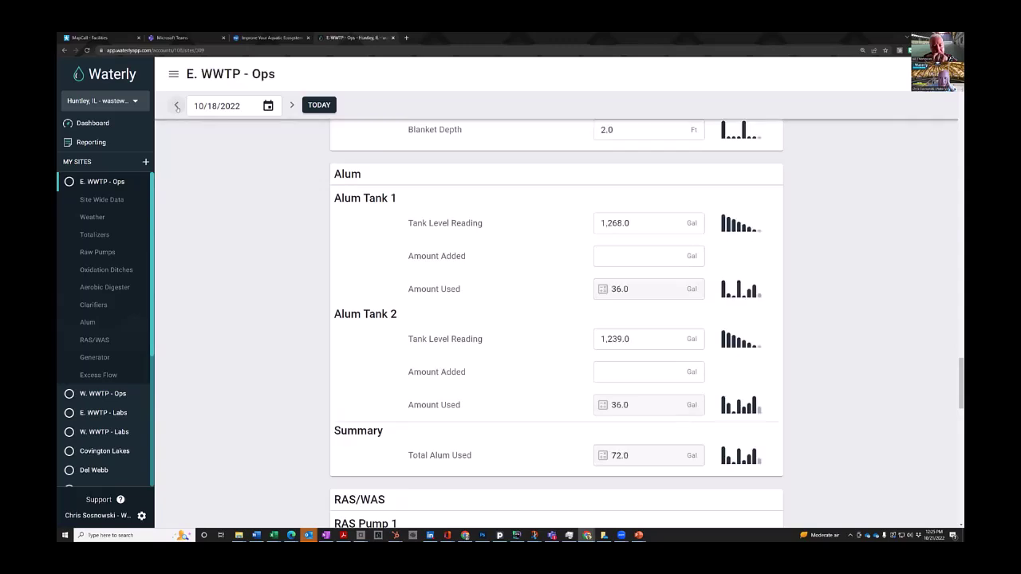
{"action": "left_click", "coordinate": [177, 107]}
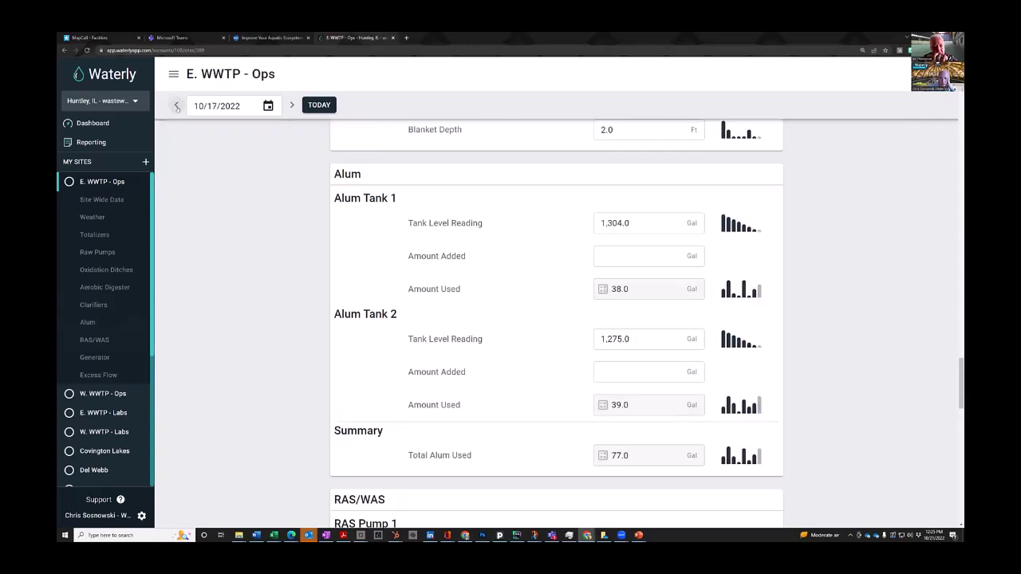
{"action": "left_click", "coordinate": [177, 106]}
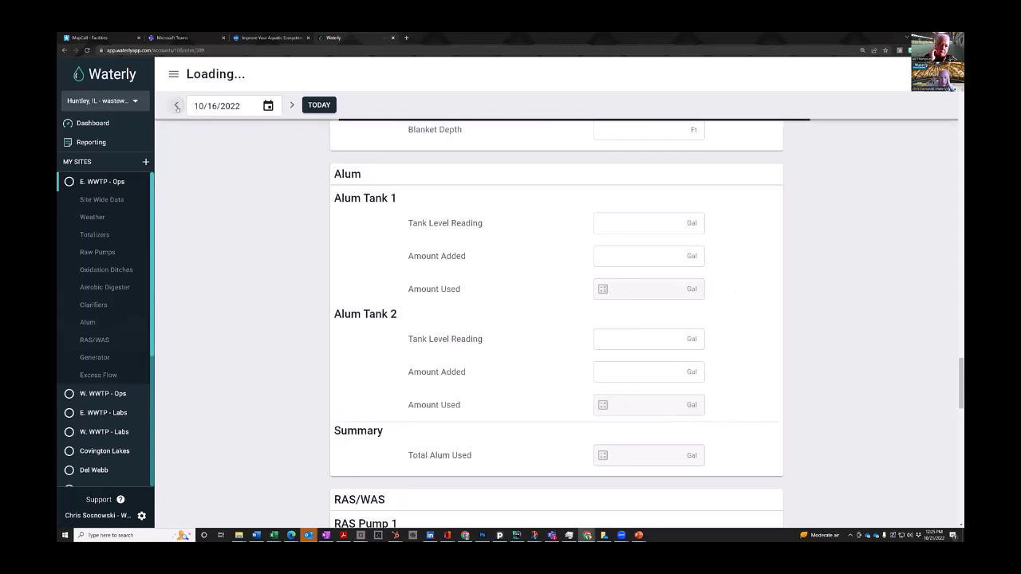
View the Alum readings for 06/01/2022 using the calendar and return the date to today.
{"action": "left_click", "coordinate": [268, 106]}
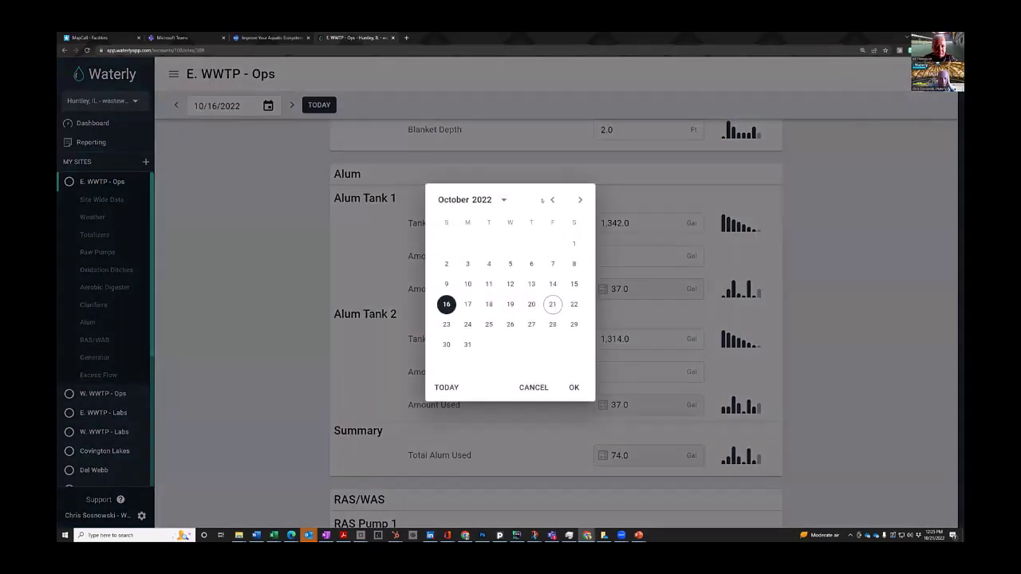
{"action": "double_click", "coordinate": [553, 200]}
{"action": "double_click", "coordinate": [552, 200]}
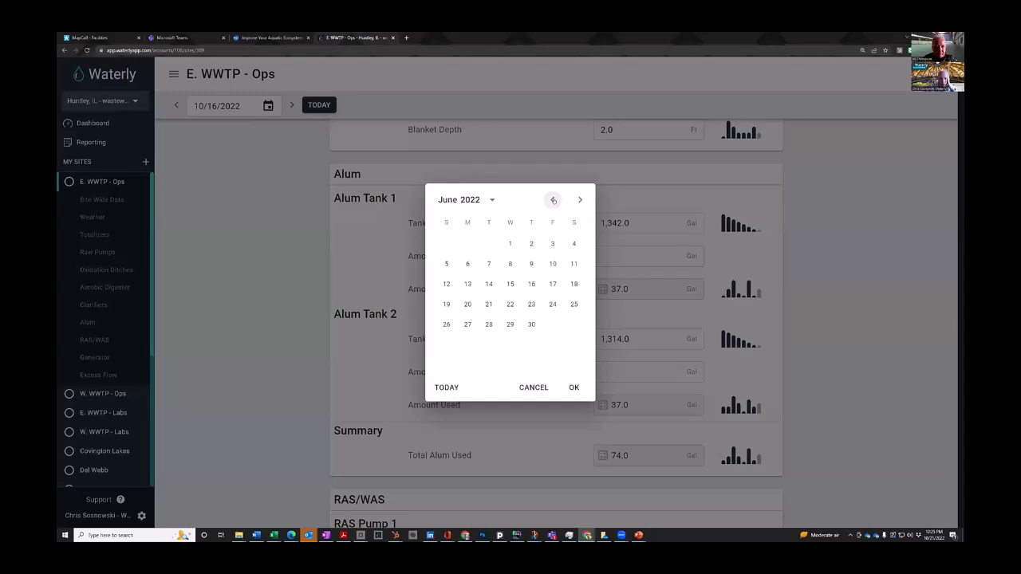
{"action": "left_click", "coordinate": [510, 243]}
{"action": "left_click", "coordinate": [573, 387]}
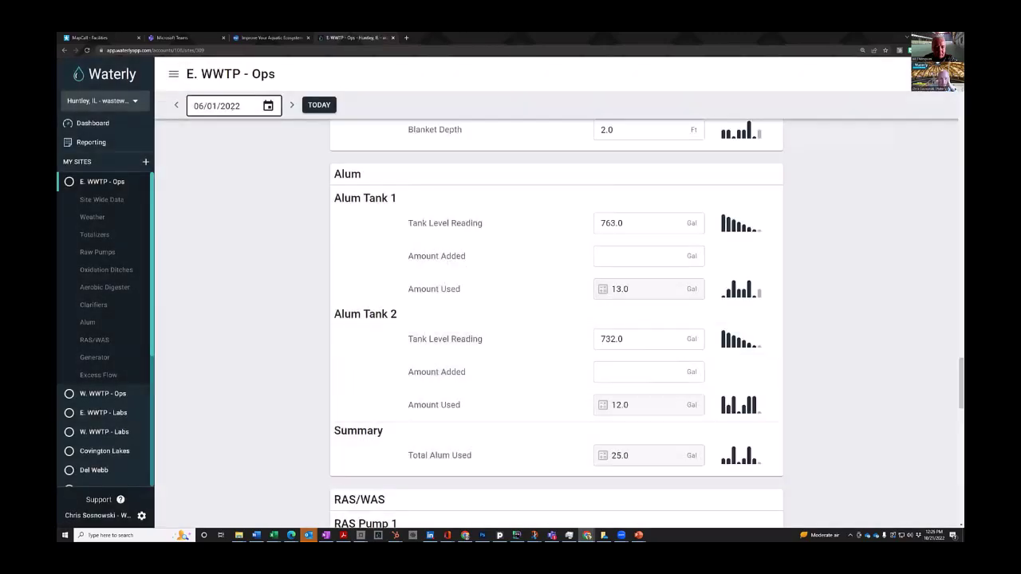
{"action": "key", "text": "Return"}
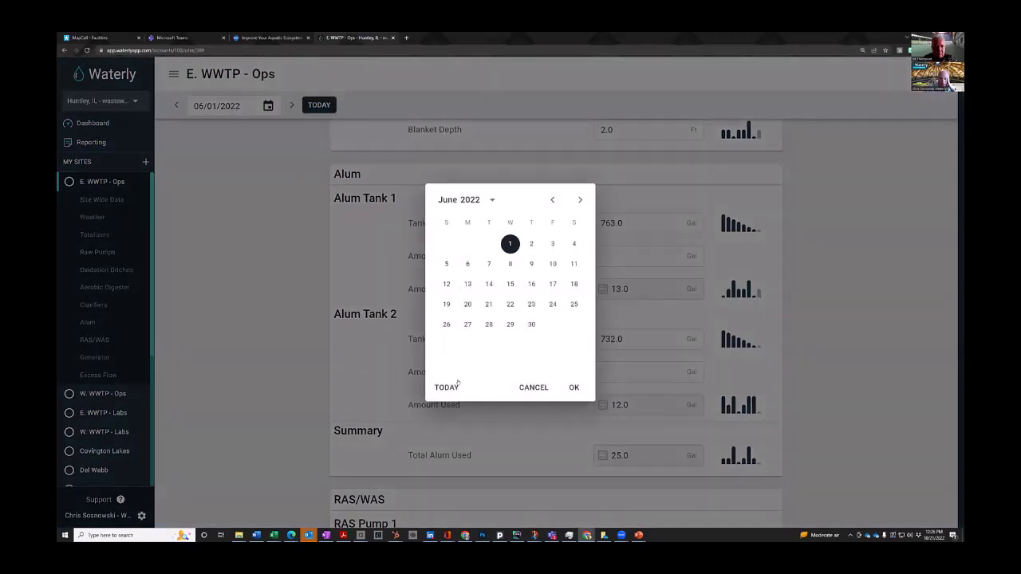
{"action": "left_click", "coordinate": [447, 387]}
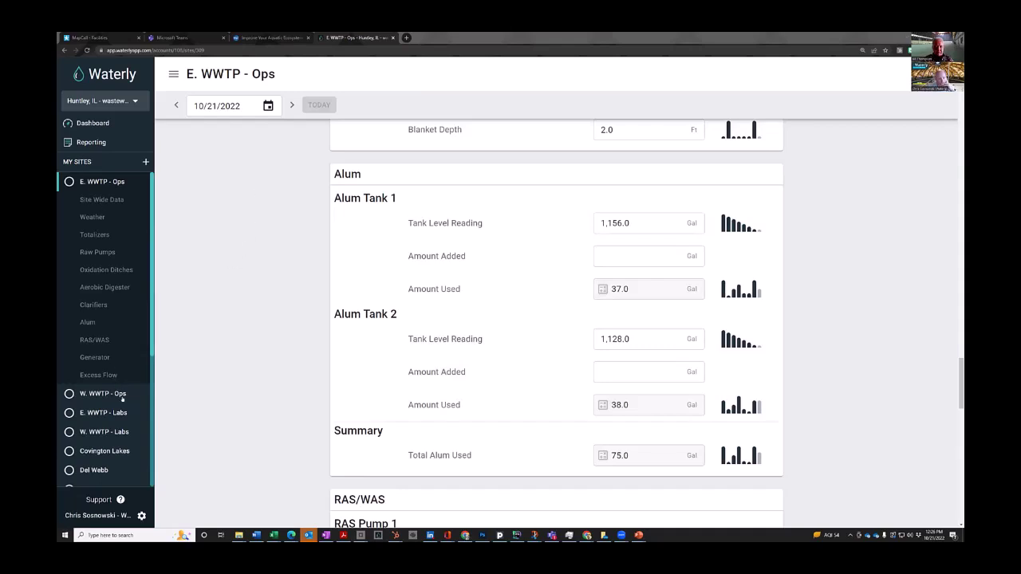
Open the E. WWTP - Labs site and set its date to 10/12/2022.
{"action": "left_click", "coordinate": [118, 414]}
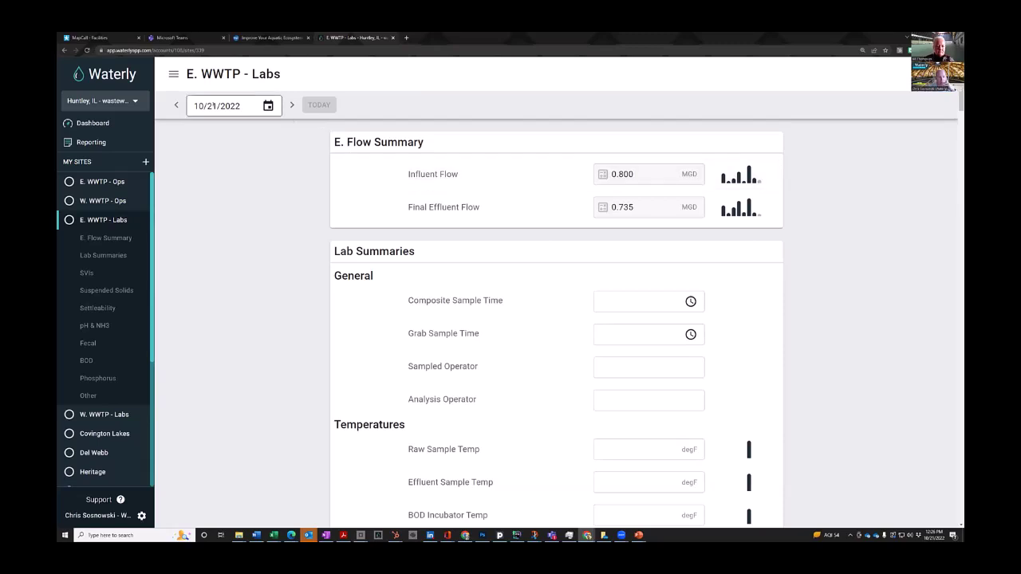
{"action": "left_click", "coordinate": [239, 105]}
{"action": "left_click", "coordinate": [510, 284]}
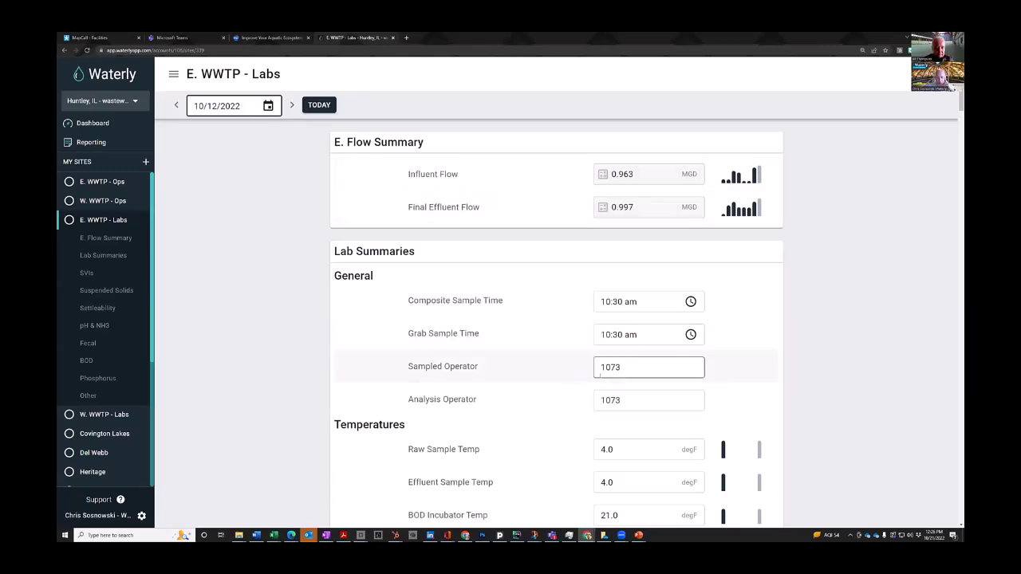
Examine the lab sample times, temperatures, probe calibrations and the settled sludge volume, MLSS and calculated SVI values for Ditches 2 and 3.
{"action": "scroll", "coordinate": [706, 343], "scroll_direction": "down", "scroll_amount": 2}
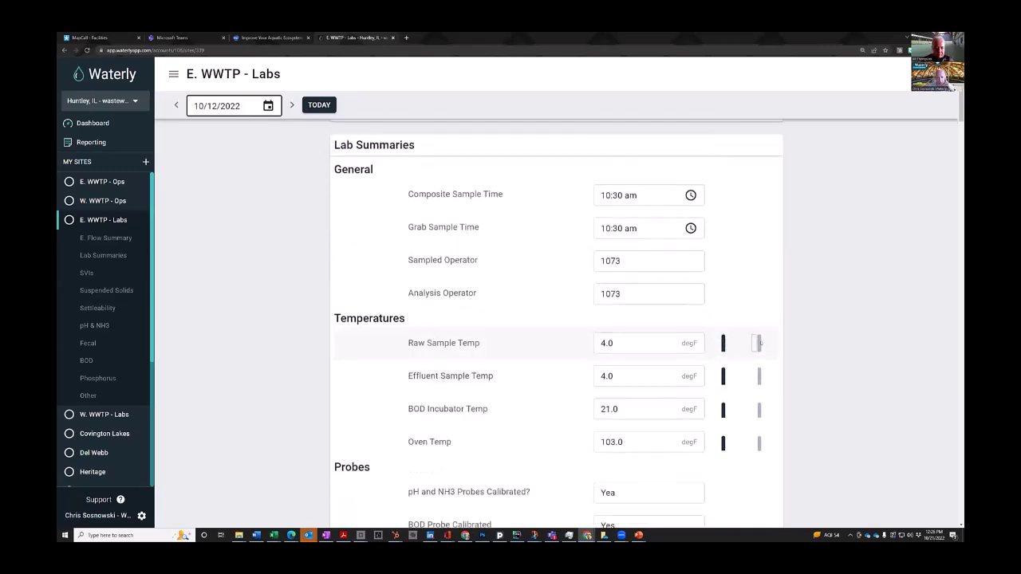
{"action": "scroll", "coordinate": [375, 328], "scroll_direction": "down", "scroll_amount": 1}
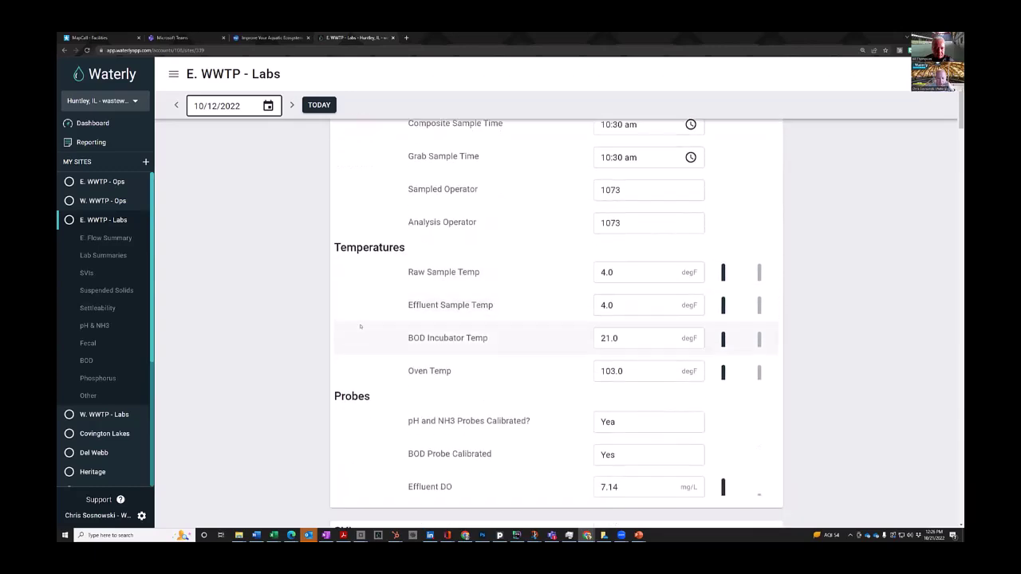
{"action": "scroll", "coordinate": [359, 326], "scroll_direction": "down", "scroll_amount": 2}
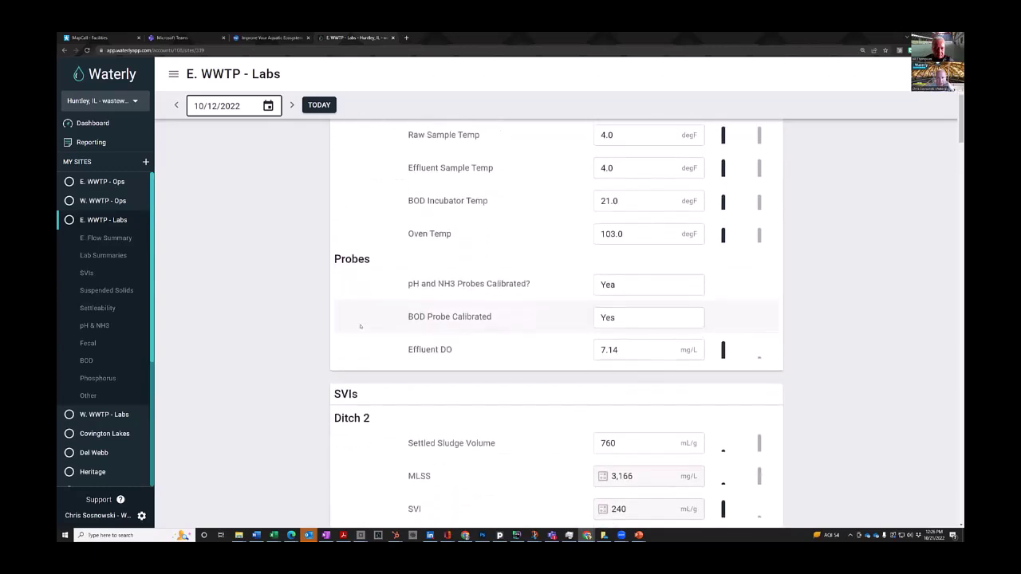
{"action": "scroll", "coordinate": [360, 326], "scroll_direction": "up", "scroll_amount": 1}
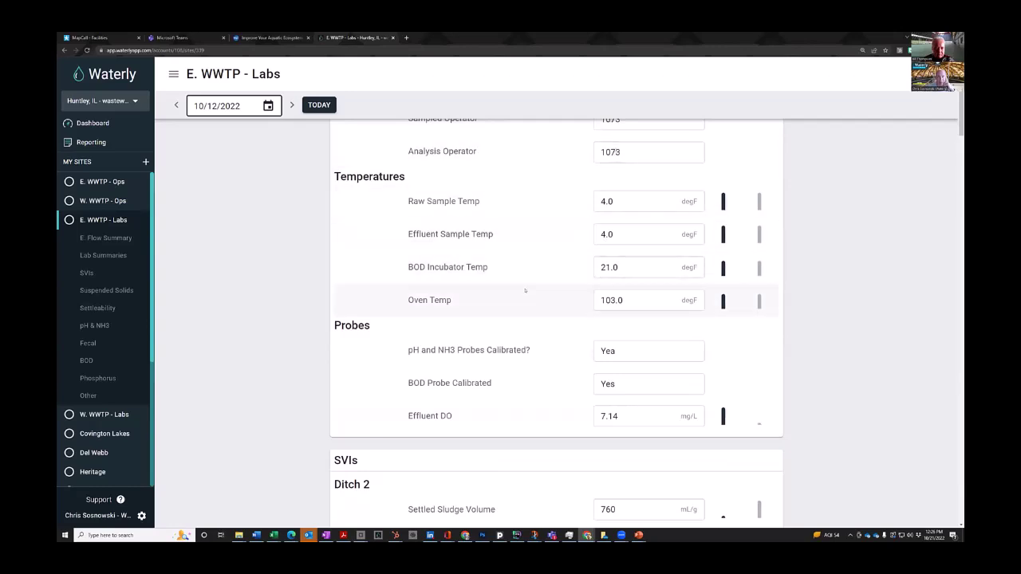
{"action": "scroll", "coordinate": [525, 290], "scroll_direction": "down", "scroll_amount": 2}
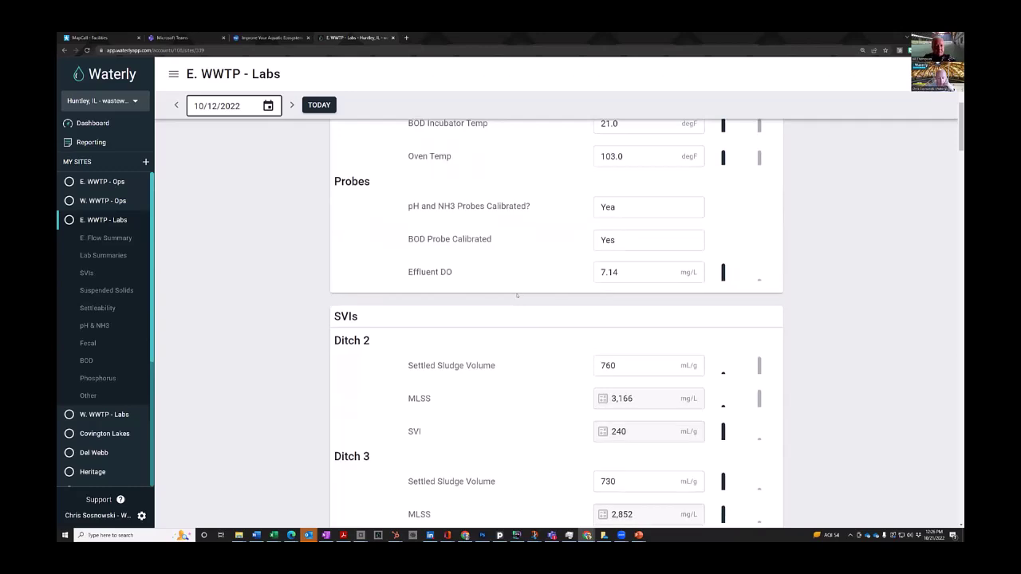
{"action": "scroll", "coordinate": [517, 296], "scroll_direction": "down", "scroll_amount": 1}
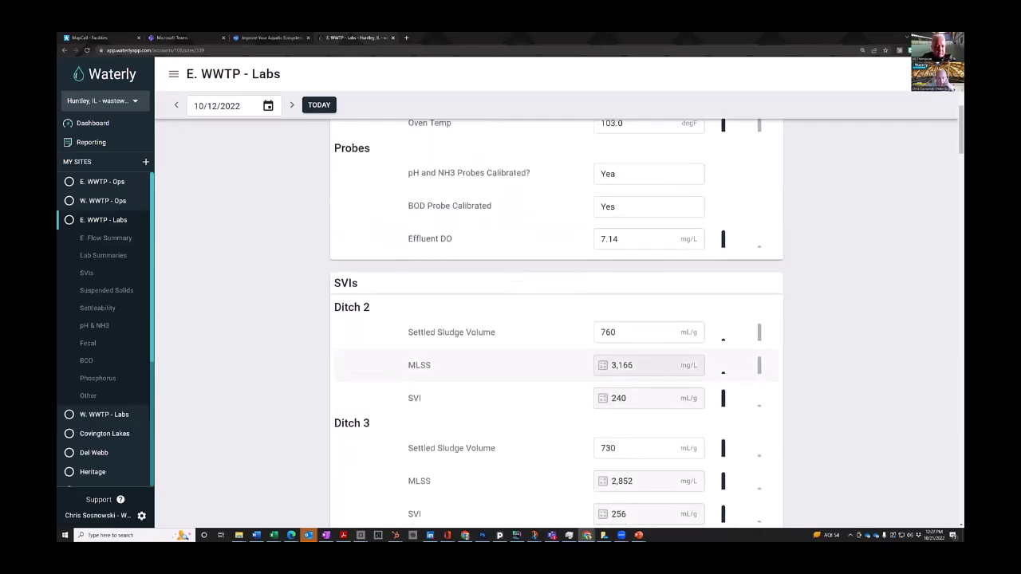
{"action": "left_click_drag", "start_coordinate": [408, 366], "coordinate": [432, 366]}
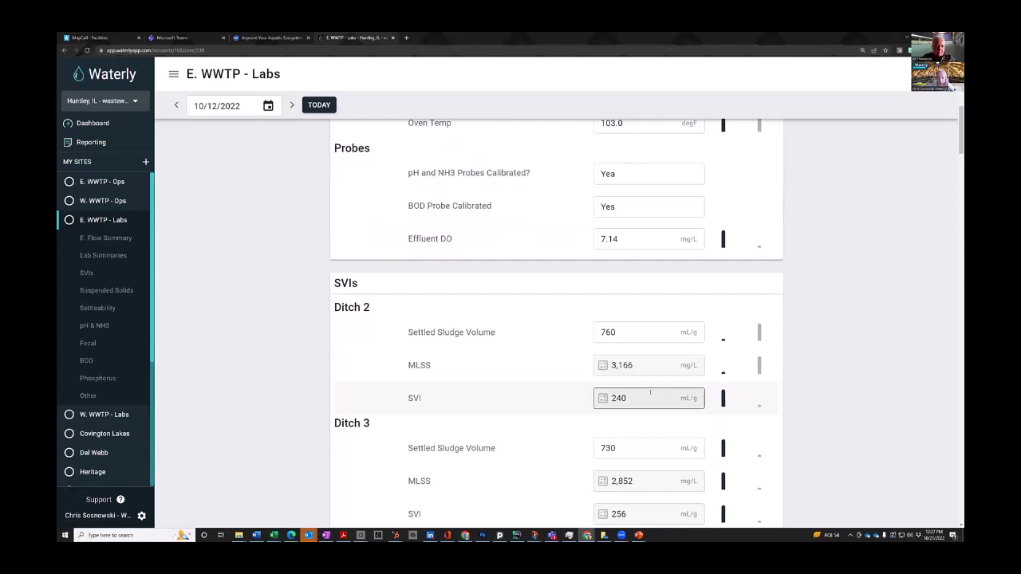
{"action": "scroll", "coordinate": [651, 393], "scroll_direction": "down", "scroll_amount": 1}
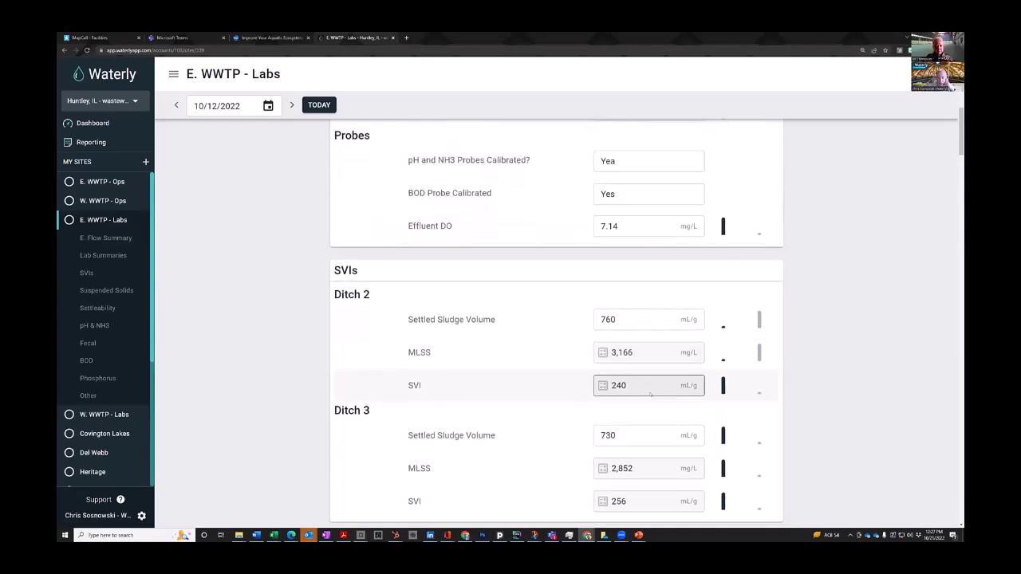
Examine the Suspended Solids lab entries for Final, Raw, ML 2, ML 3 and the RAS samples, including the calculated solids and loading values.
{"action": "scroll", "coordinate": [650, 394], "scroll_direction": "down", "scroll_amount": 1}
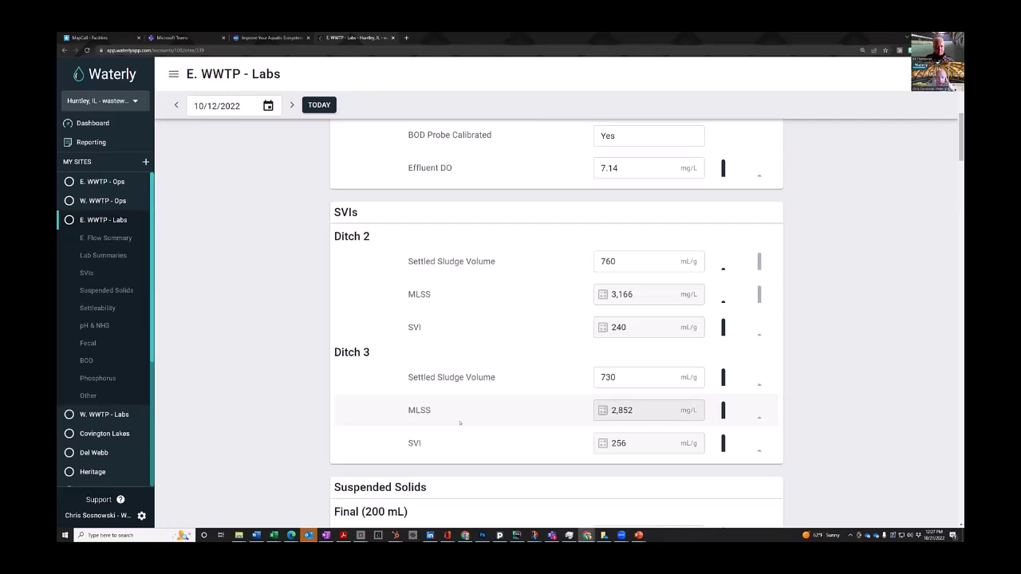
{"action": "scroll", "coordinate": [459, 423], "scroll_direction": "down", "scroll_amount": 1}
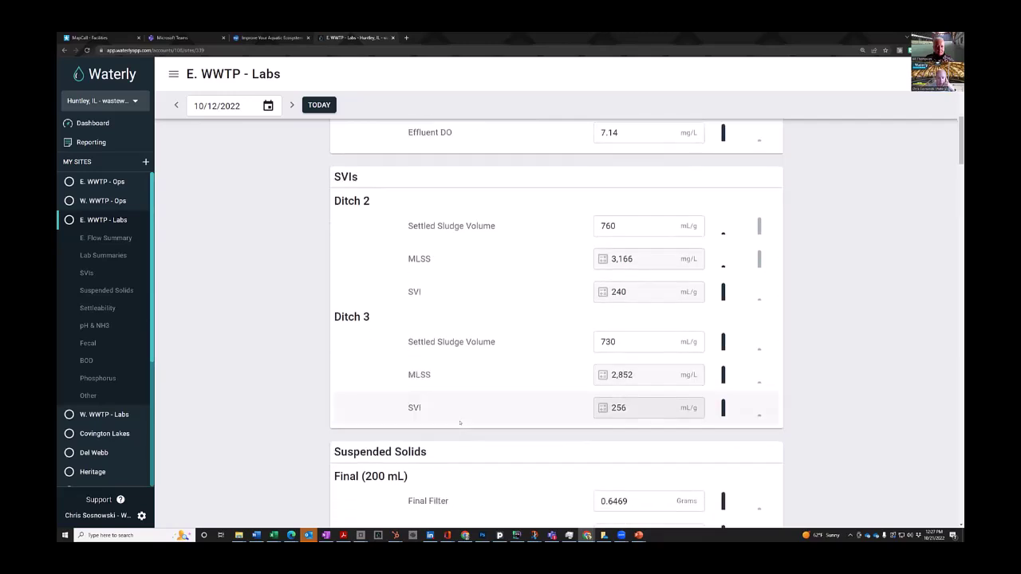
{"action": "scroll", "coordinate": [460, 423], "scroll_direction": "down", "scroll_amount": 5}
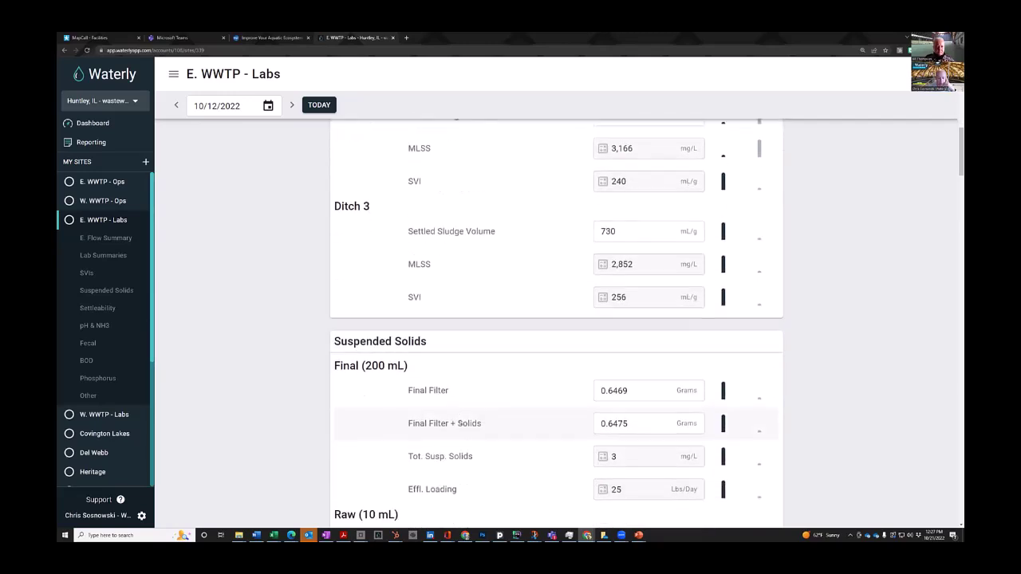
{"action": "scroll", "coordinate": [459, 423], "scroll_direction": "down", "scroll_amount": 2}
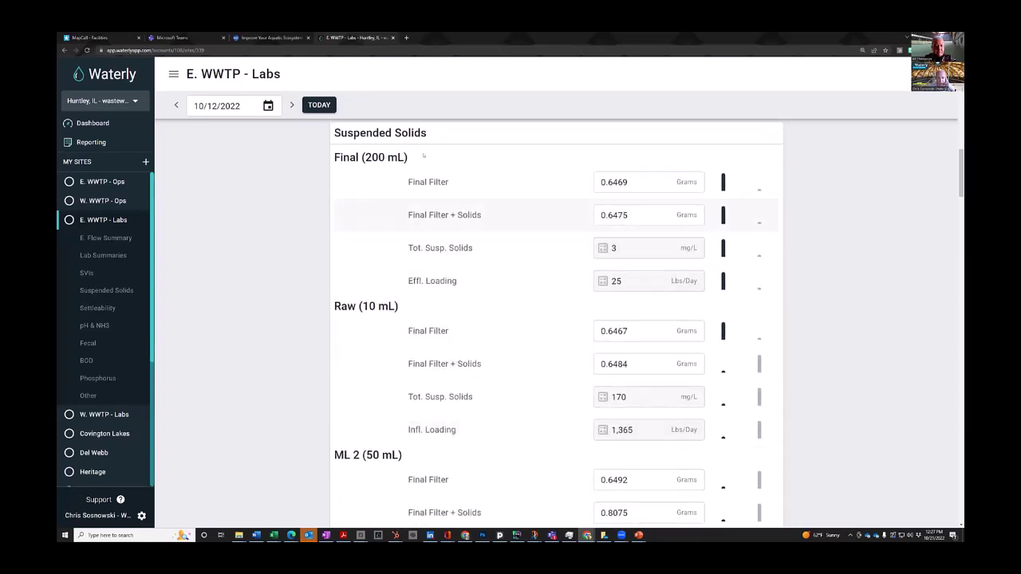
{"action": "left_click_drag", "start_coordinate": [428, 132], "coordinate": [333, 133]}
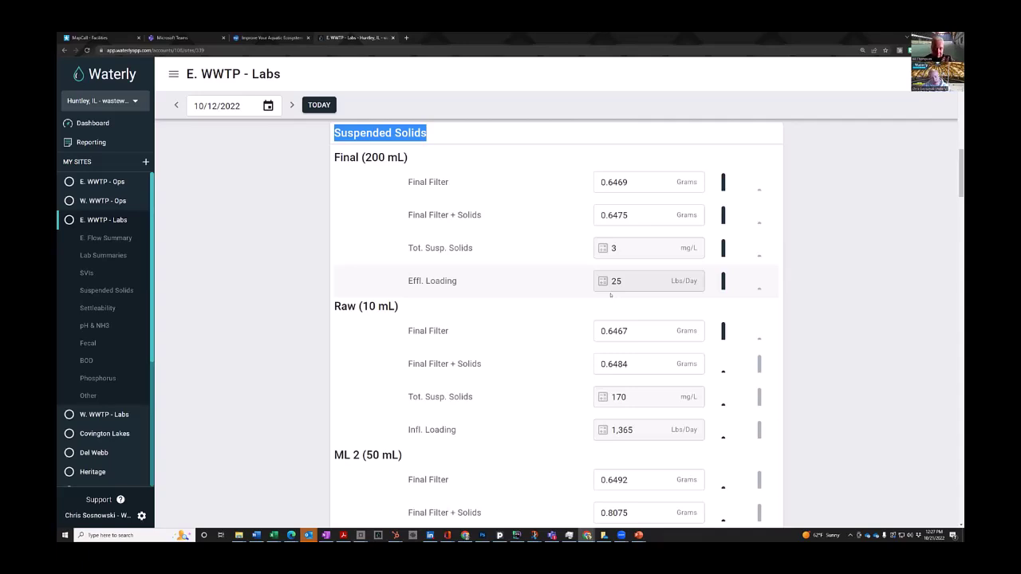
{"action": "scroll", "coordinate": [542, 292], "scroll_direction": "down", "scroll_amount": 1}
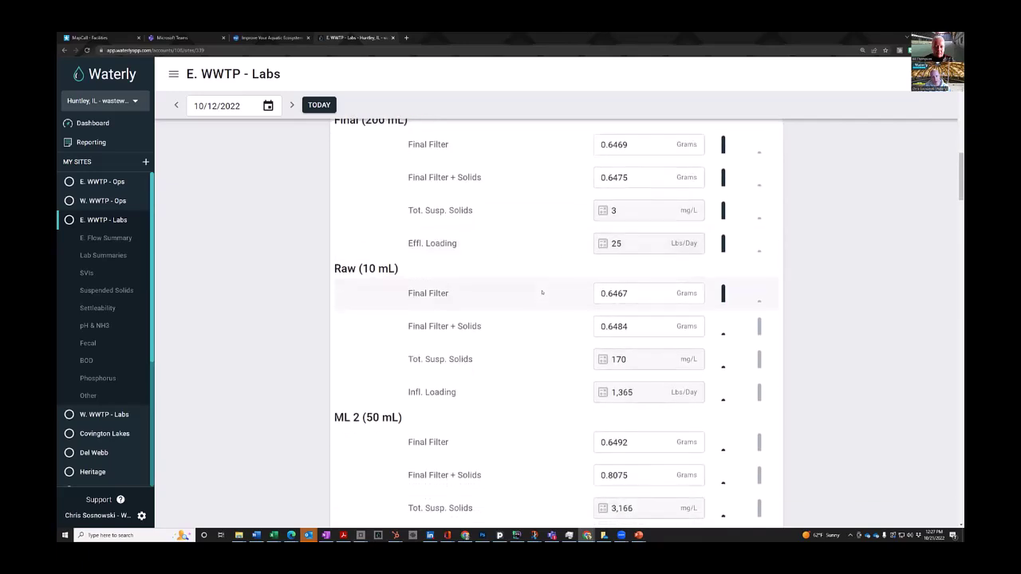
{"action": "scroll", "coordinate": [541, 292], "scroll_direction": "down", "scroll_amount": 2}
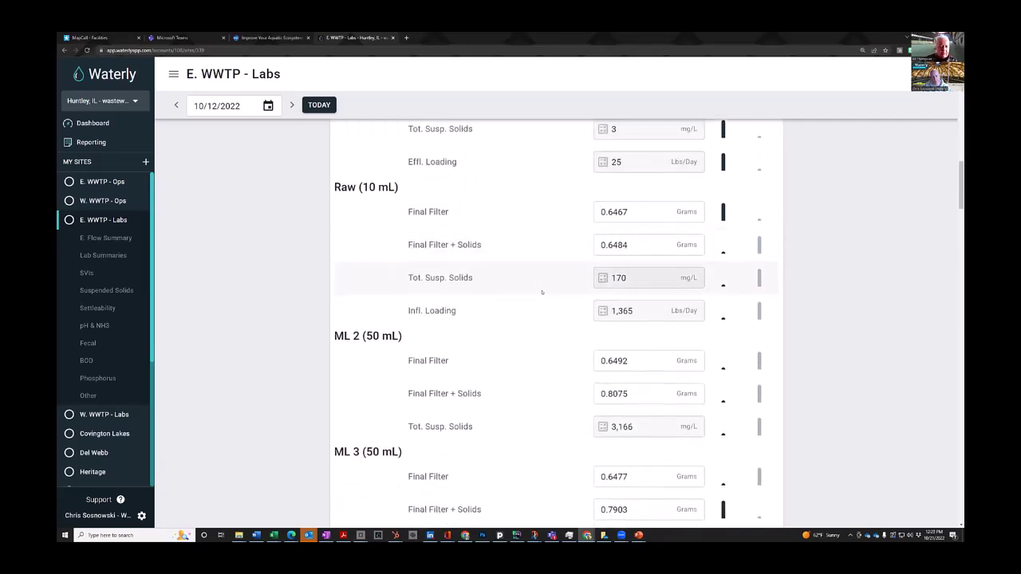
{"action": "scroll", "coordinate": [542, 292], "scroll_direction": "down", "scroll_amount": 1}
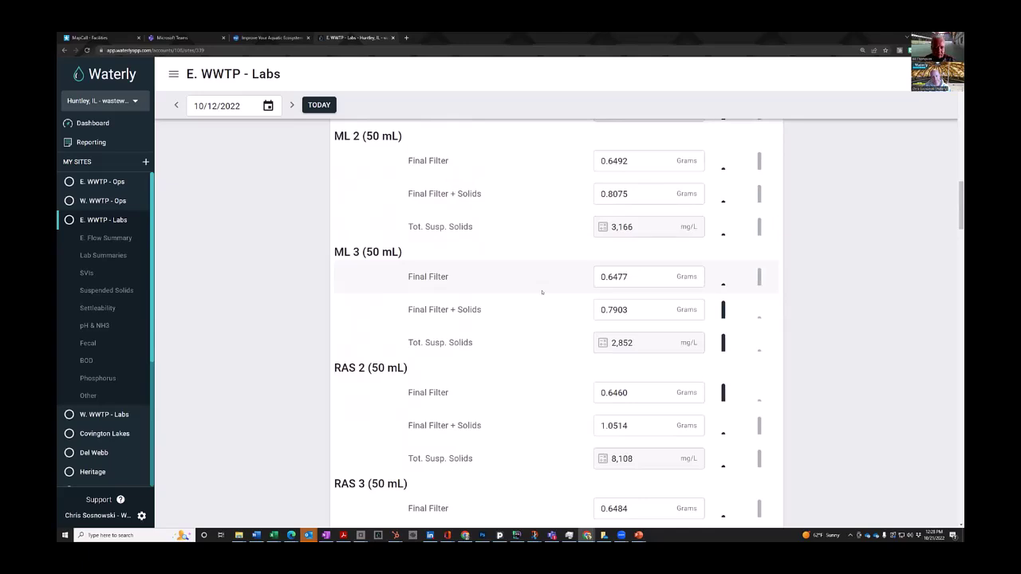
{"action": "scroll", "coordinate": [541, 292], "scroll_direction": "down", "scroll_amount": 1}
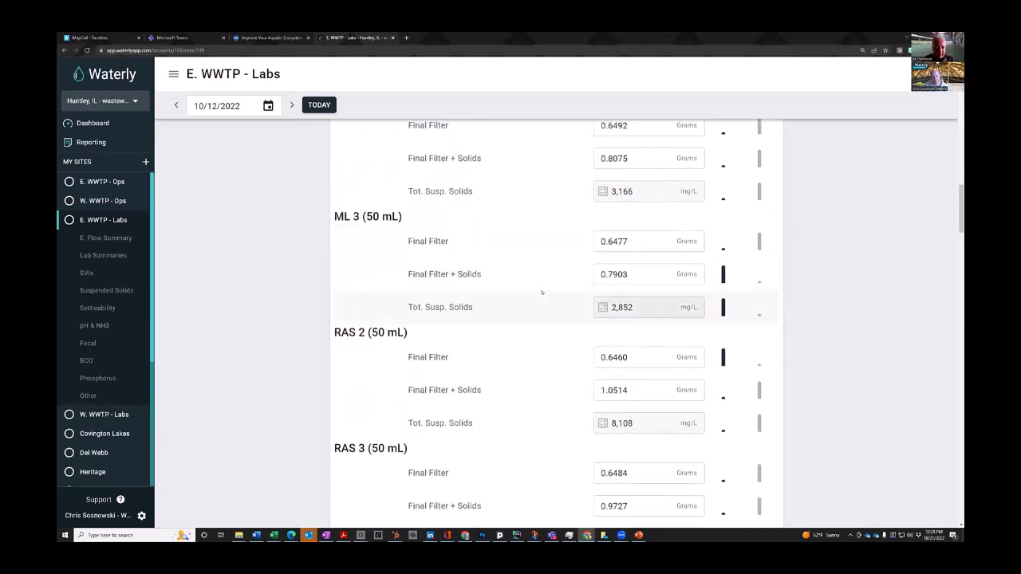
{"action": "scroll", "coordinate": [542, 292], "scroll_direction": "up", "scroll_amount": 4}
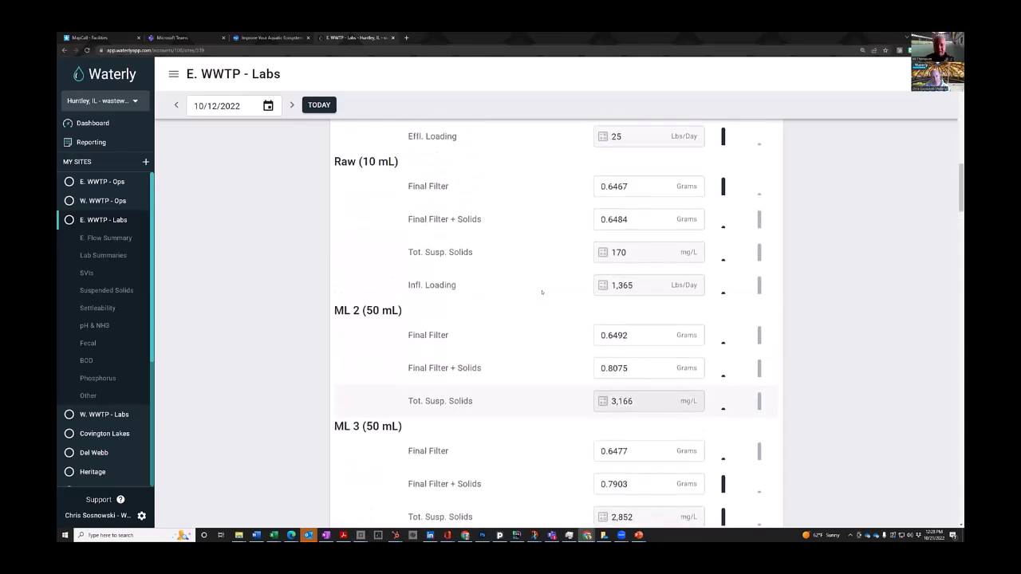
Open the Dashboard and chart the W. WWTP - Labs Effl. Loading metrics for Final pH & NH3 and Final (200 mL) Suspended Solids.
{"action": "left_click", "coordinate": [116, 124]}
{"action": "left_click", "coordinate": [383, 171]}
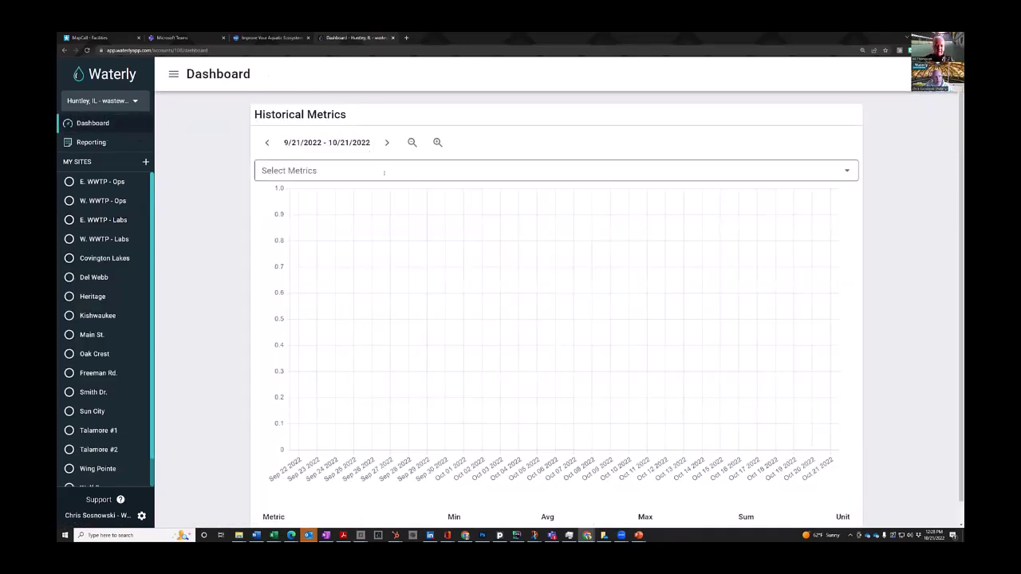
{"action": "type", "text": "eff loading"}
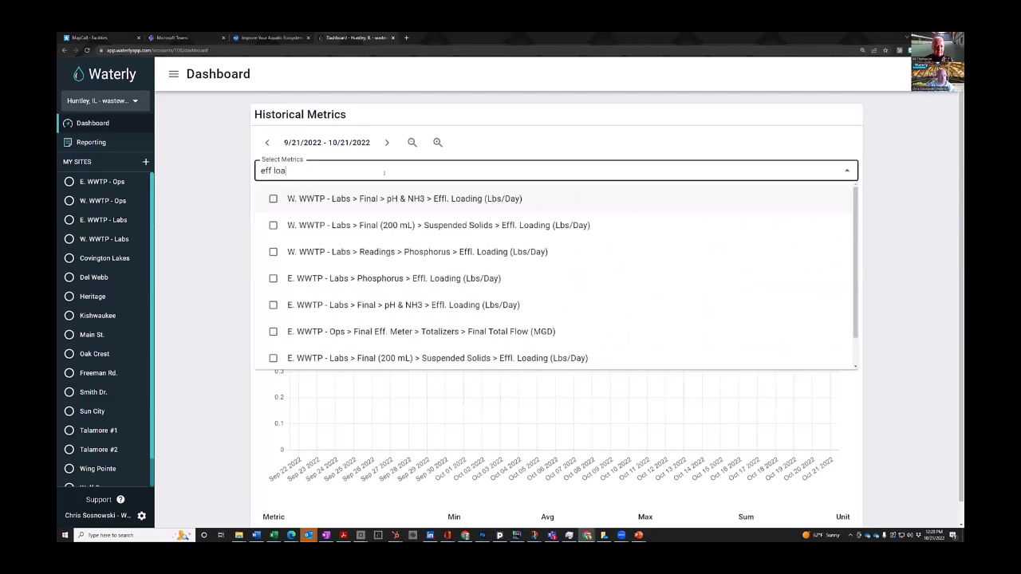
{"action": "left_click", "coordinate": [291, 197]}
{"action": "type", "text": "eff loading"}
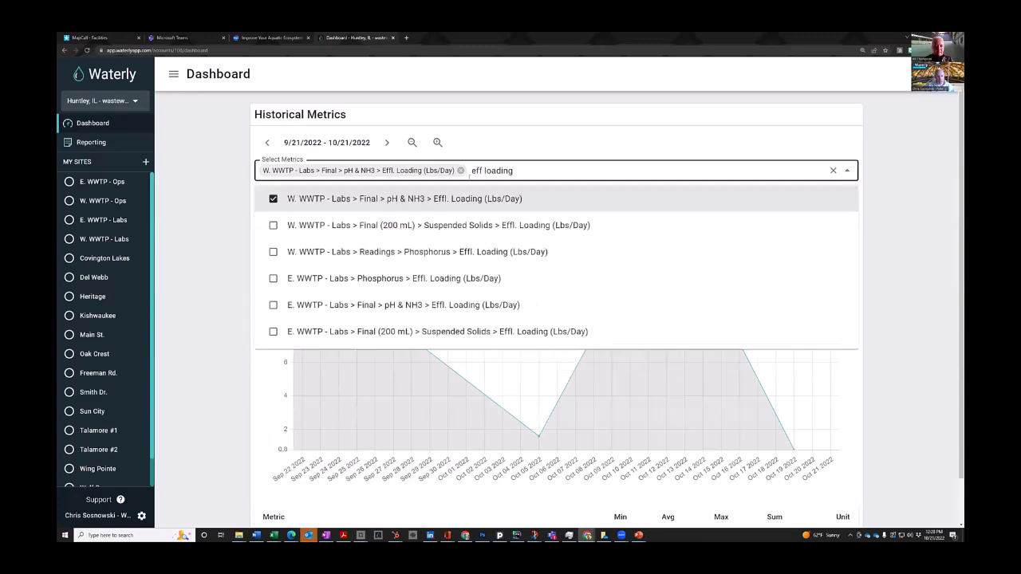
{"action": "left_click", "coordinate": [273, 225]}
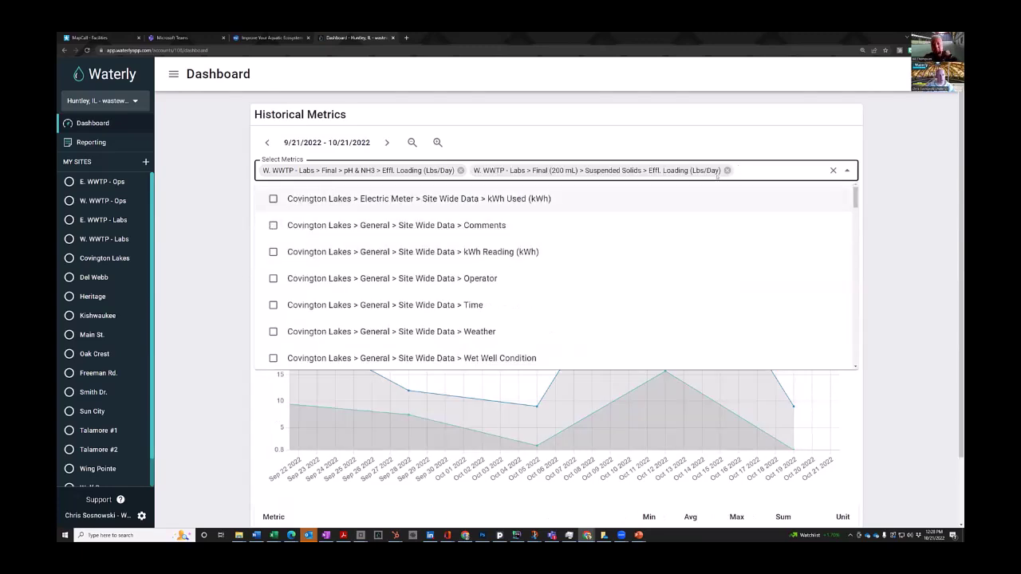
Add the W. WWTP - Labs W. Flow Summary Final Effluent Flow (MGD) metric to the historical chart.
{"action": "type", "text": "w wwtp flow"}
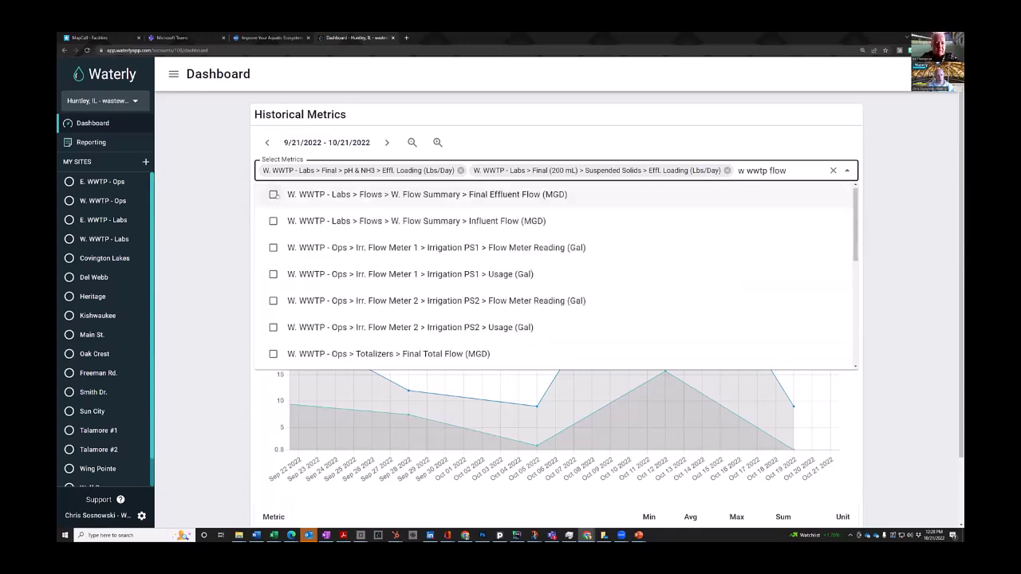
{"action": "left_click", "coordinate": [273, 194]}
{"action": "left_click", "coordinate": [234, 276]}
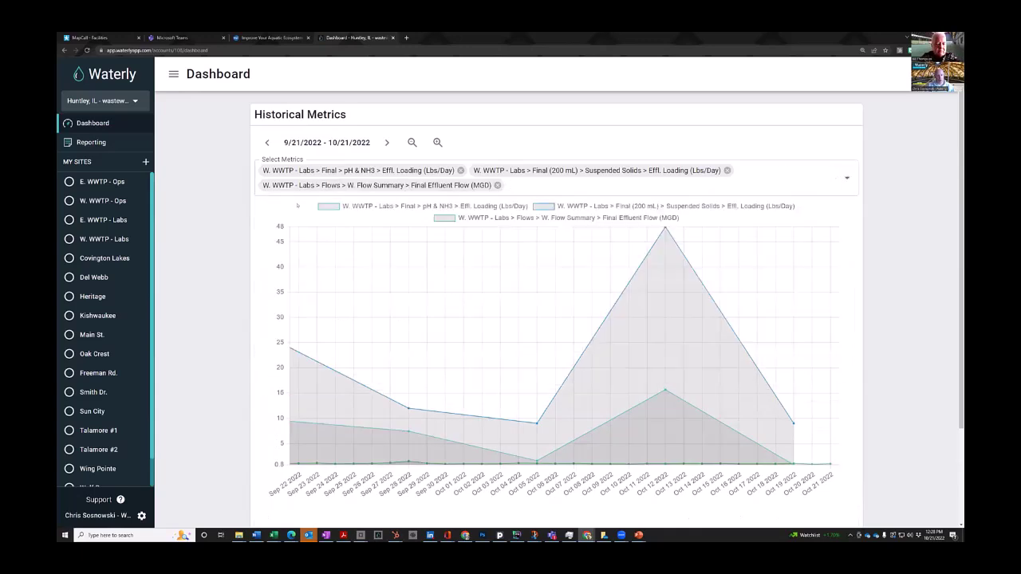
Set the chart's date range to last month and widen it by one zoom level.
{"action": "left_click", "coordinate": [363, 142]}
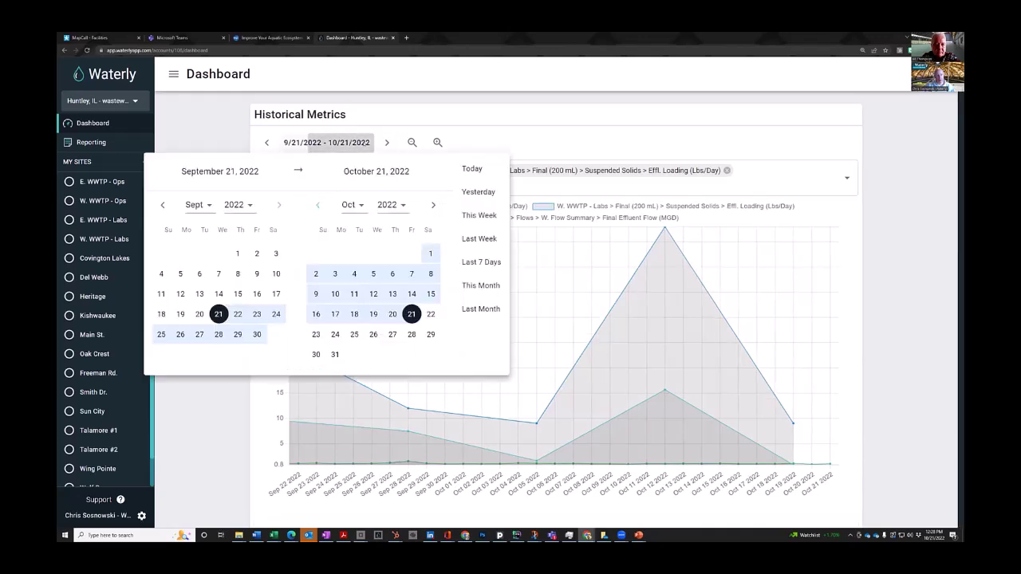
{"action": "left_click", "coordinate": [481, 309]}
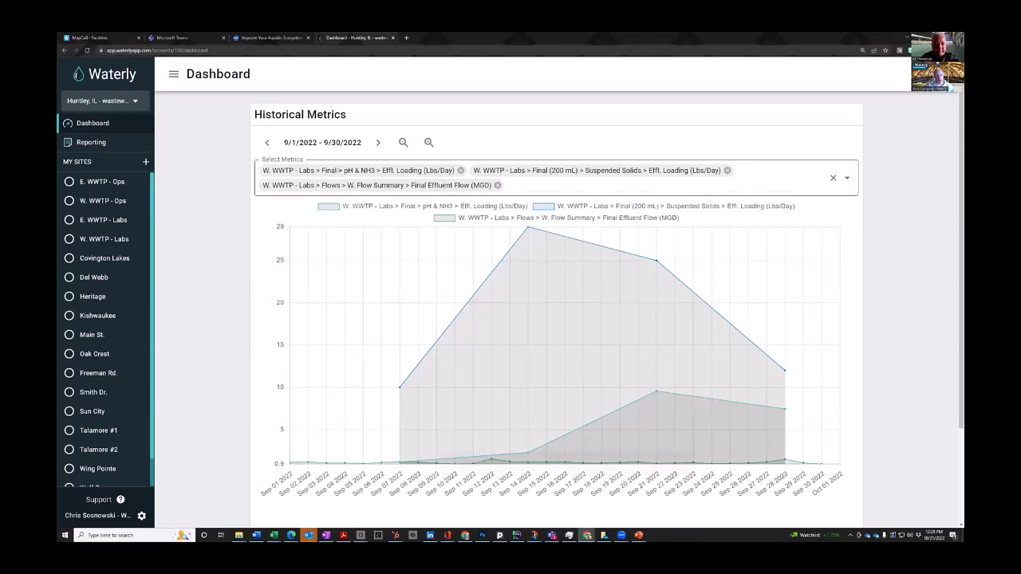
{"action": "left_click", "coordinate": [401, 143]}
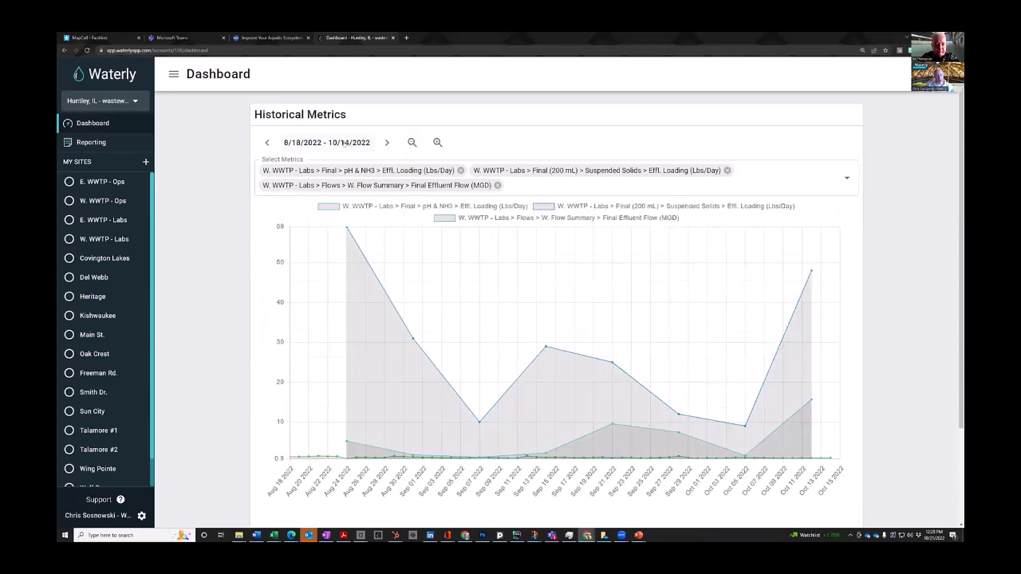
Set the chart's date range to 1/1/2022 - 10/21/2022.
{"action": "left_click", "coordinate": [345, 144]}
{"action": "left_click", "coordinate": [162, 205]}
{"action": "left_click", "coordinate": [162, 205]}
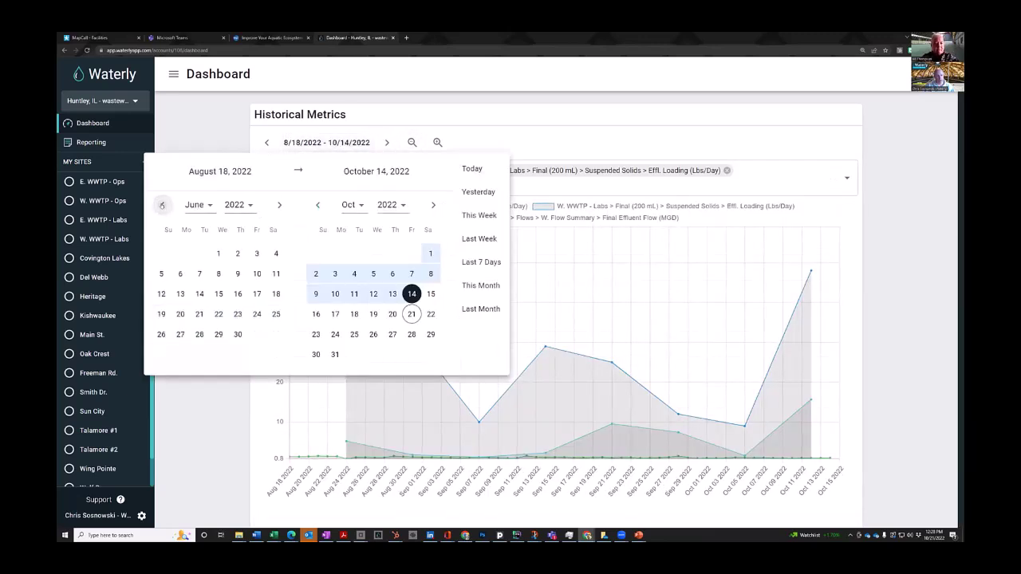
{"action": "left_click", "coordinate": [162, 205]}
{"action": "left_click", "coordinate": [162, 205]}
{"action": "left_click", "coordinate": [162, 205]}
{"action": "left_click", "coordinate": [162, 205]}
{"action": "left_click", "coordinate": [161, 205]}
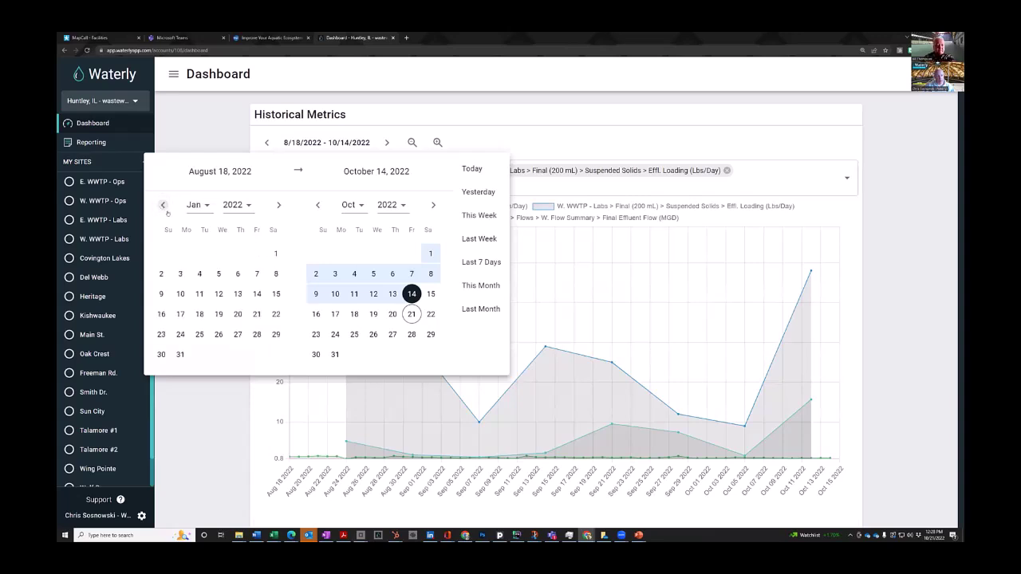
{"action": "left_click", "coordinate": [276, 252]}
{"action": "left_click", "coordinate": [410, 313]}
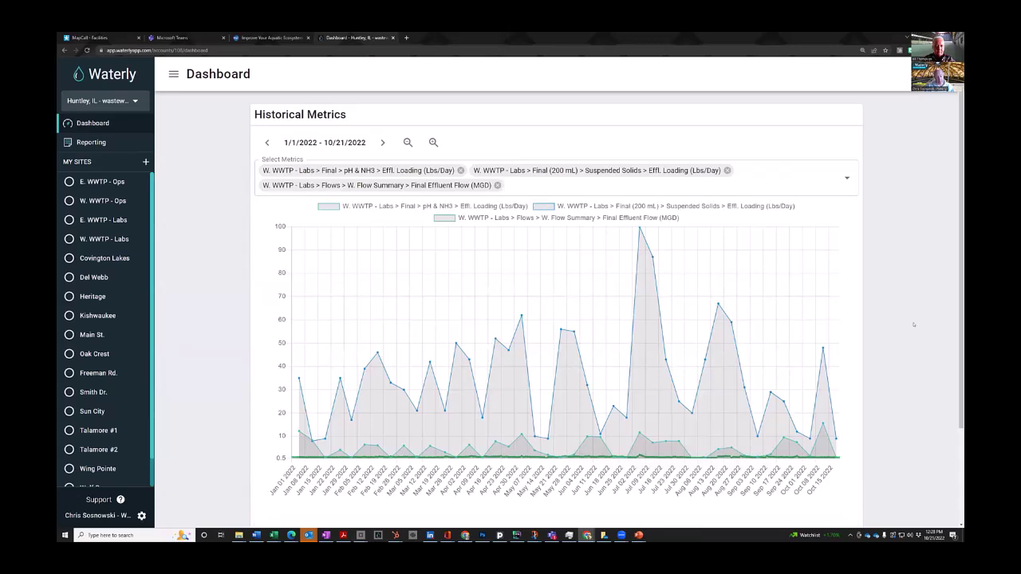
Inspect the charted loading peaks and the sum of the Suspended Solids Effl. Loading in the metrics summary table.
{"action": "scroll", "coordinate": [915, 324], "scroll_direction": "down", "scroll_amount": 2}
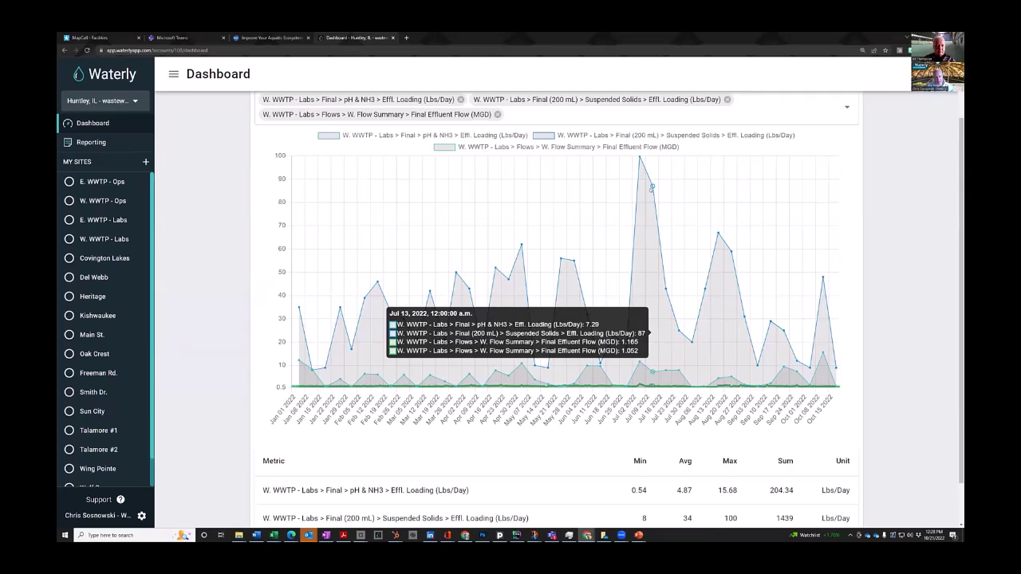
{"action": "scroll", "coordinate": [835, 319], "scroll_direction": "down", "scroll_amount": 1}
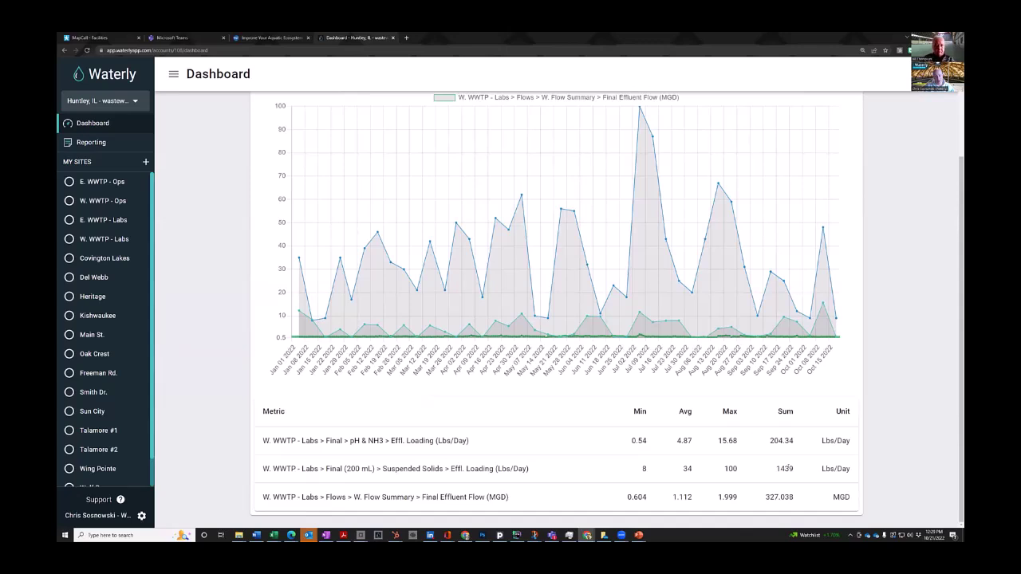
{"action": "left_click_drag", "start_coordinate": [788, 468], "coordinate": [778, 469]}
Search the metrics for "temper" and add the W. WWTP - Labs Raw pH & NH3 Temperature (degF) metric to the chart.
{"action": "left_click", "coordinate": [558, 185]}
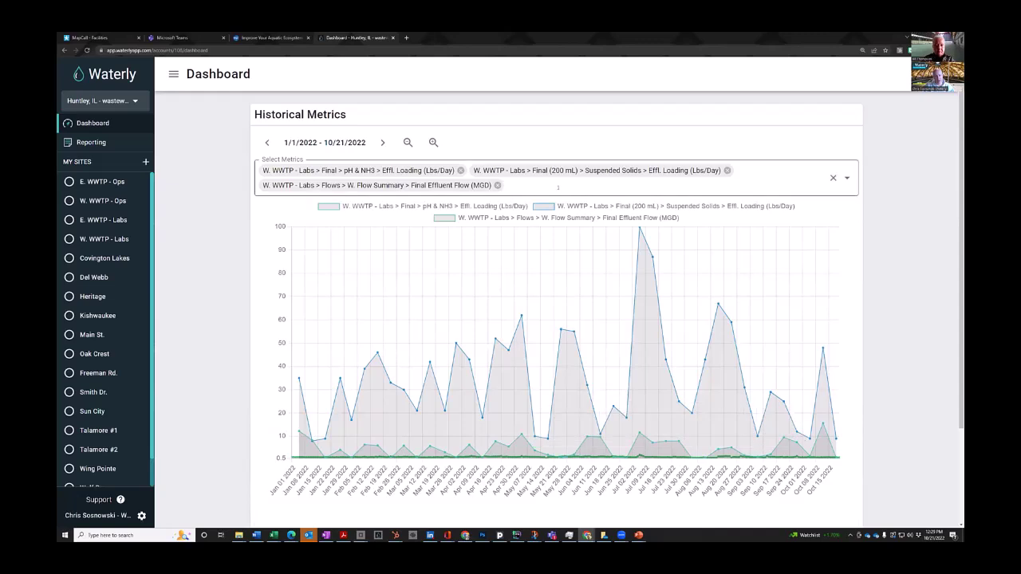
{"action": "type", "text": "temp[er"}
{"action": "key", "text": "BackSpace"}
{"action": "key", "text": "BackSpace"}
{"action": "key", "text": "BackSpace"}
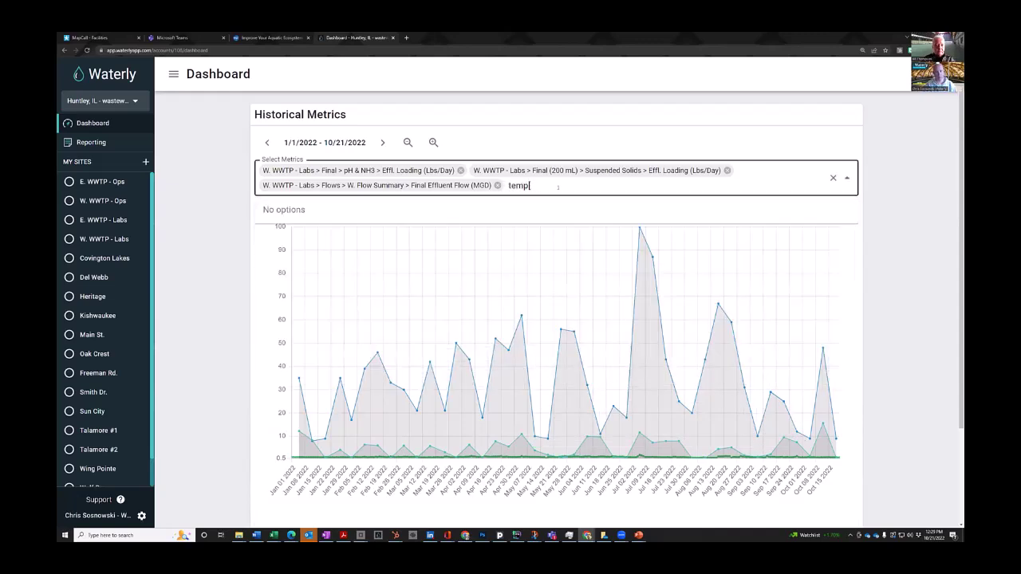
{"action": "type", "text": "er"}
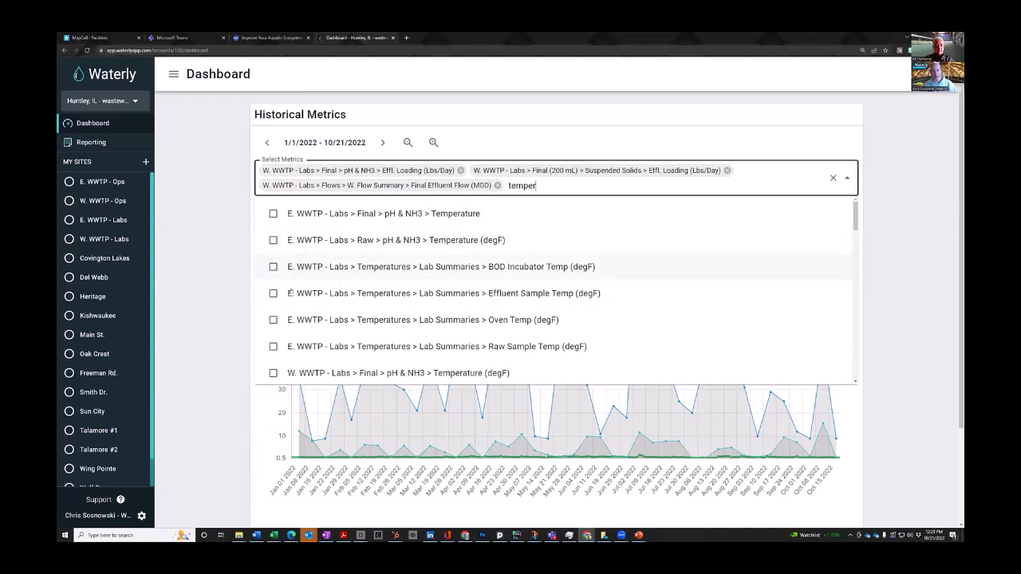
{"action": "scroll", "coordinate": [303, 319], "scroll_direction": "down", "scroll_amount": 1}
{"action": "scroll", "coordinate": [273, 338], "scroll_direction": "down", "scroll_amount": 3}
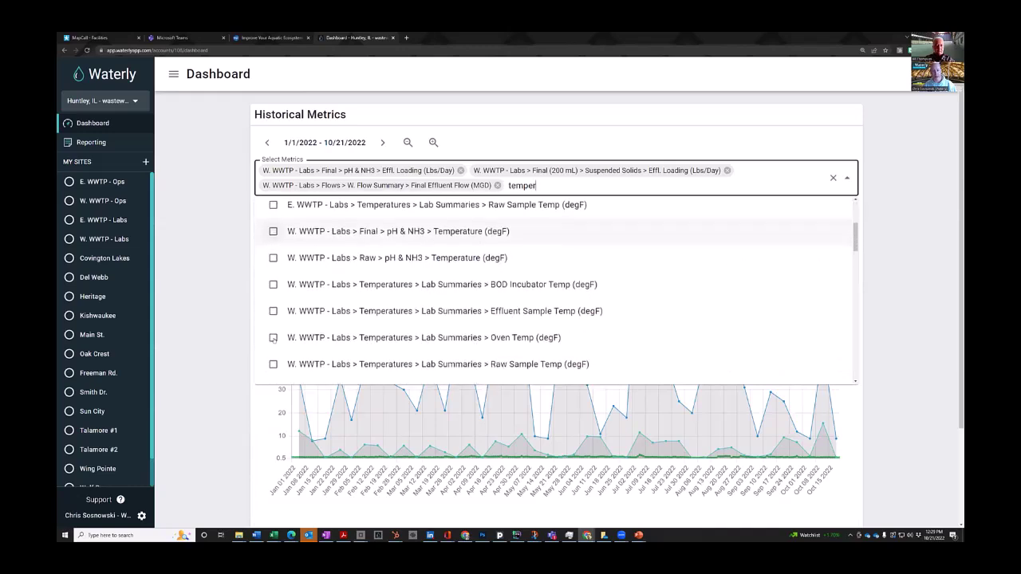
{"action": "left_click", "coordinate": [273, 258]}
{"action": "key", "text": "Escape"}
{"action": "scroll", "coordinate": [739, 400], "scroll_direction": "down", "scroll_amount": 3}
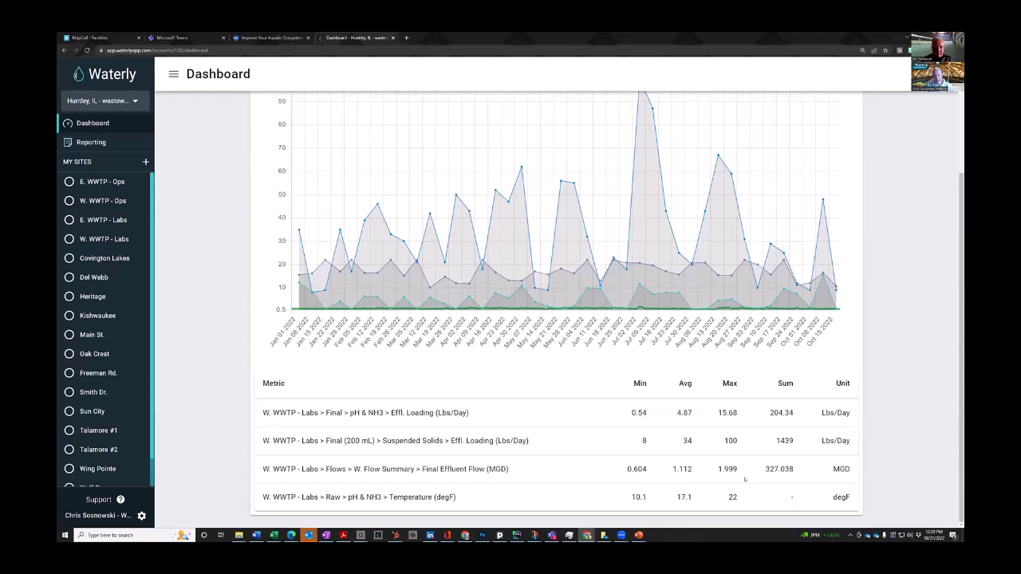
View the chart for the preceding period and return it to 1/1/2022 - 10/21/2022.
{"action": "scroll", "coordinate": [745, 479], "scroll_direction": "up", "scroll_amount": 2}
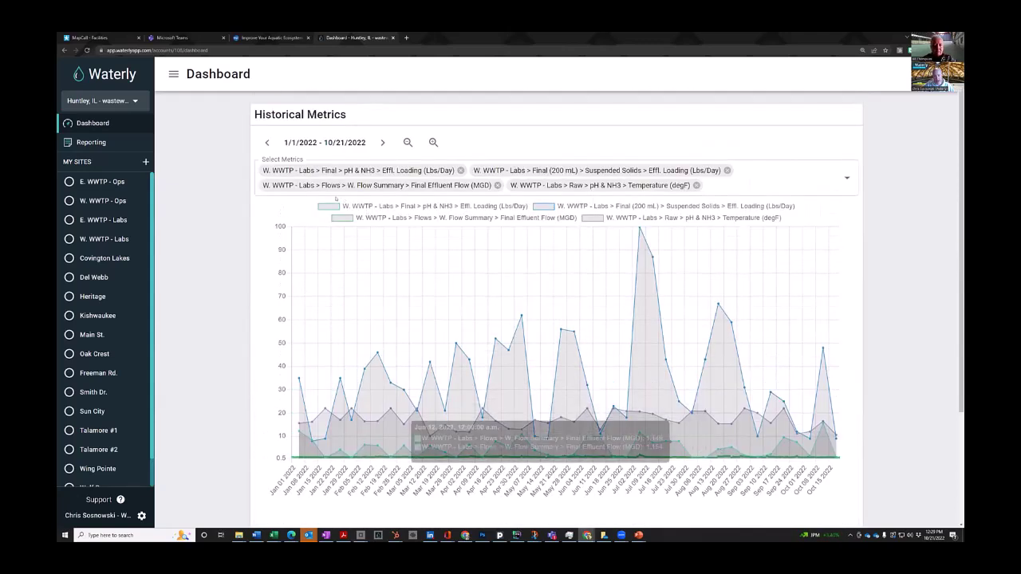
{"action": "left_click", "coordinate": [266, 143]}
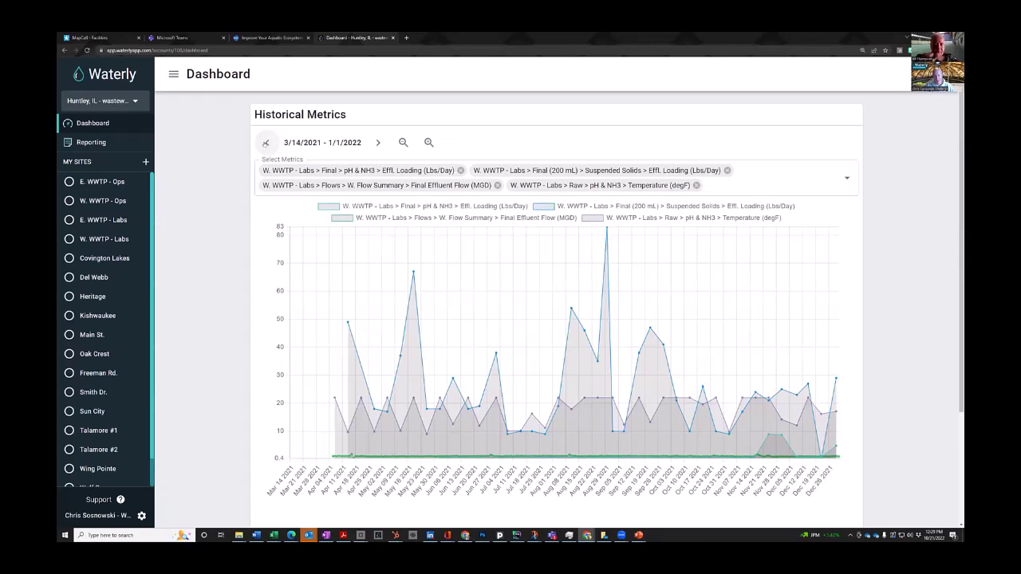
{"action": "left_click", "coordinate": [378, 143]}
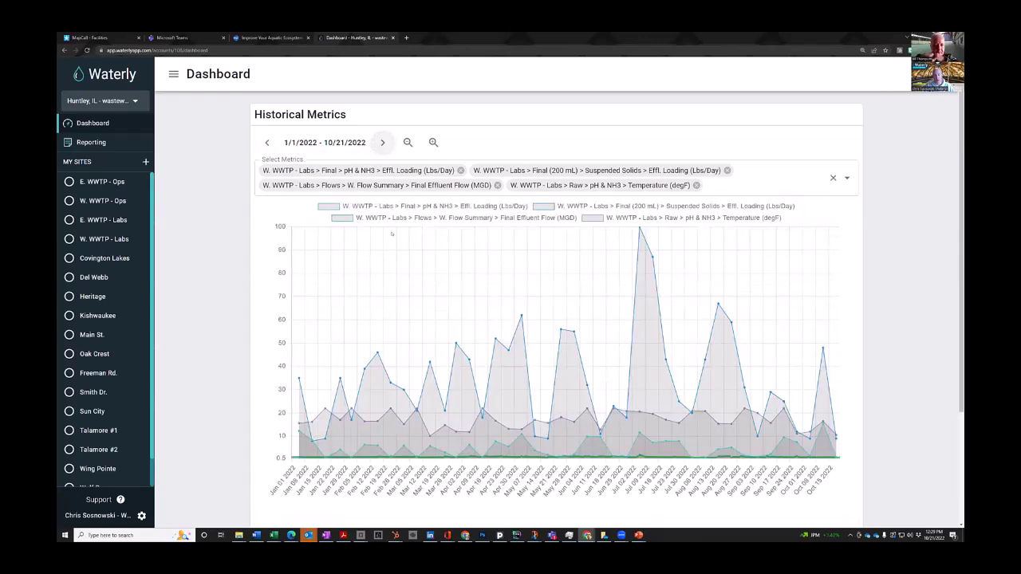
Examine the summary table's sums for the pH & NH3 and Suspended Solids Effl. Loading metrics.
{"action": "scroll", "coordinate": [690, 339], "scroll_direction": "down", "scroll_amount": 2}
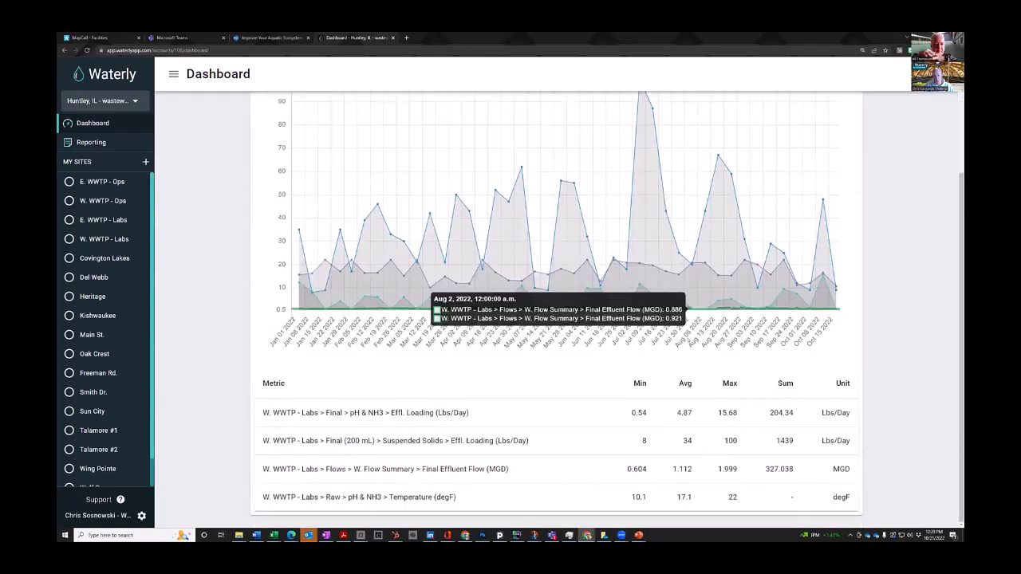
{"action": "left_click_drag", "start_coordinate": [769, 412], "coordinate": [794, 413]}
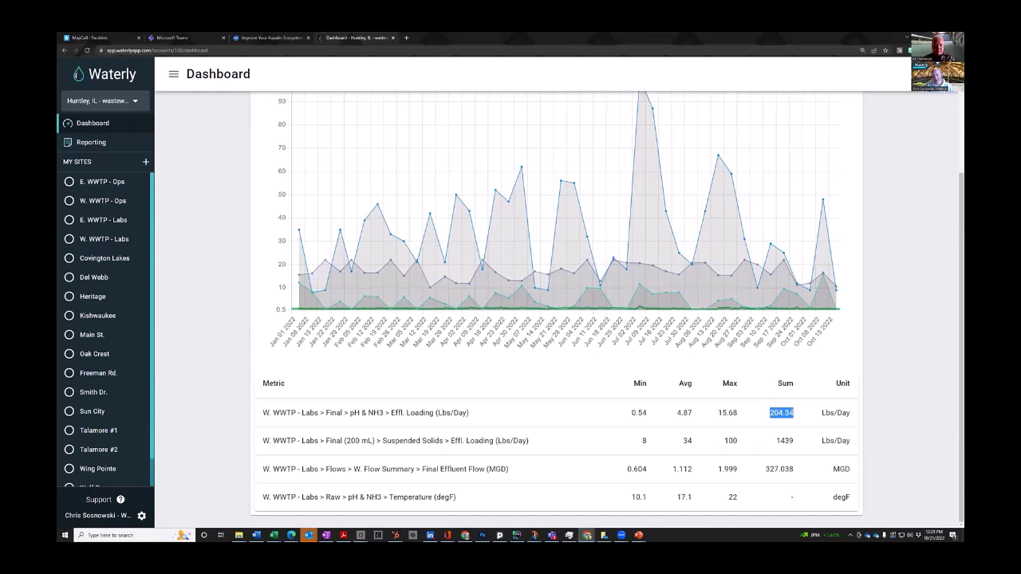
{"action": "left_click", "coordinate": [779, 440]}
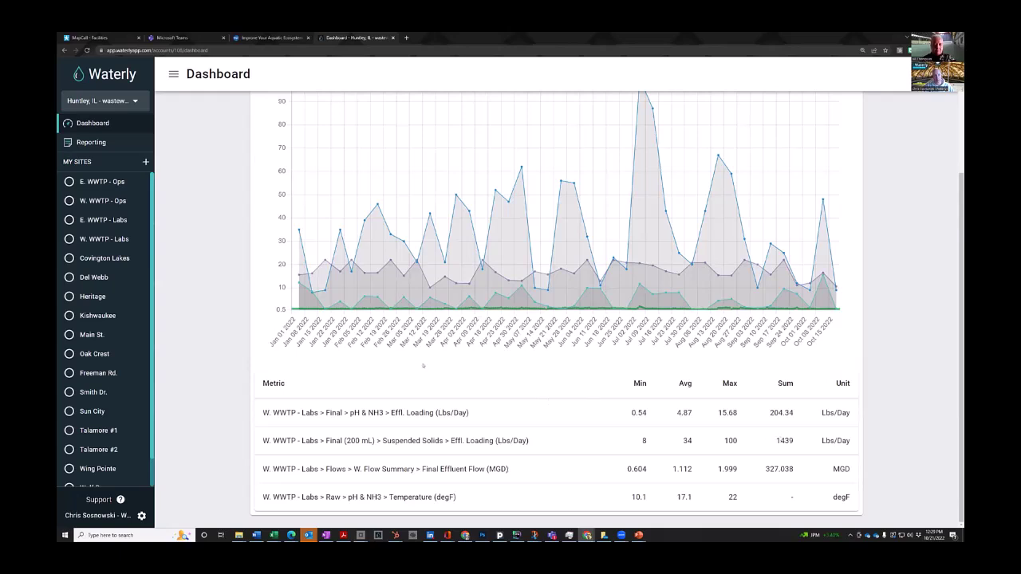
Open the W. WWTP - Labs site and examine its 10/12/2022 BOD readings, from BOD Dates through RAW, and the Phosphorus readings.
{"action": "scroll", "coordinate": [422, 366], "scroll_direction": "up", "scroll_amount": 2}
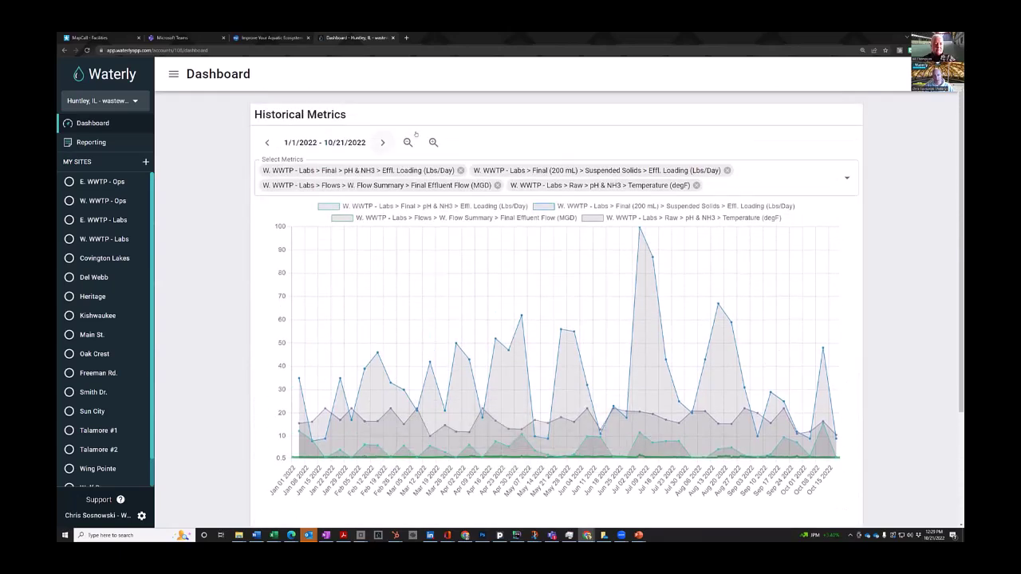
{"action": "left_click", "coordinate": [118, 239]}
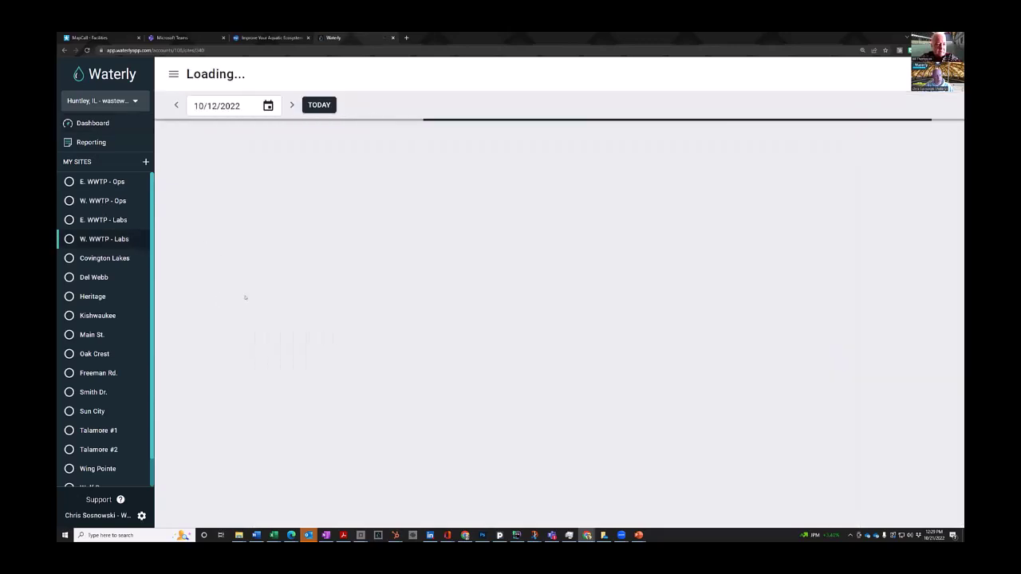
{"action": "scroll", "coordinate": [200, 317], "scroll_direction": "down", "scroll_amount": 1}
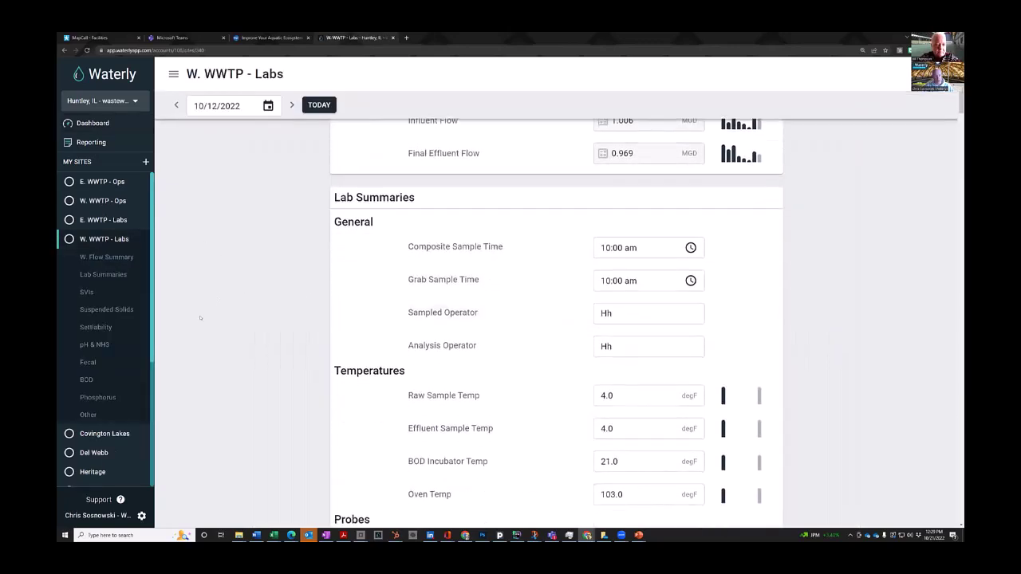
{"action": "left_click", "coordinate": [88, 380]}
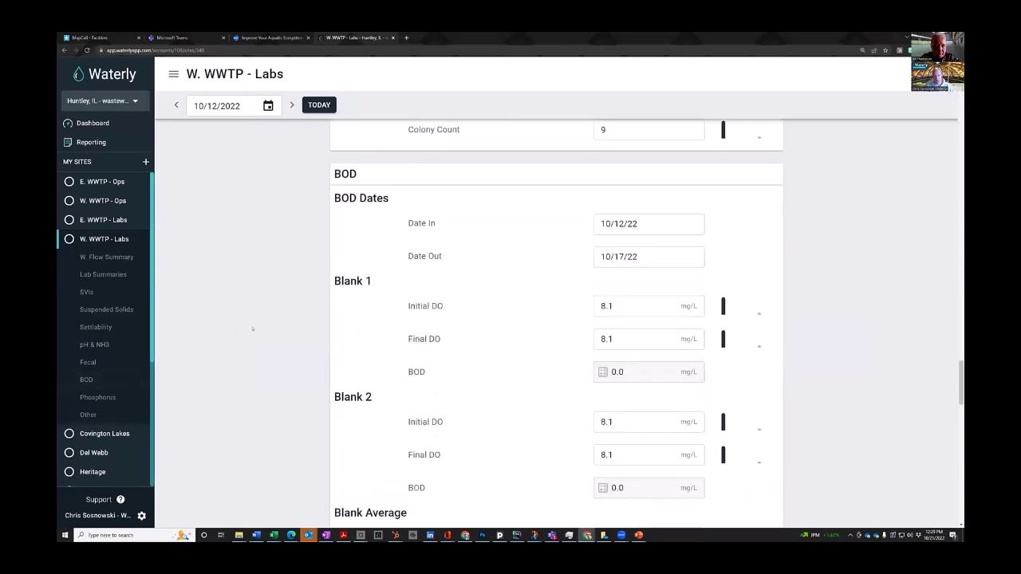
{"action": "scroll", "coordinate": [252, 328], "scroll_direction": "down", "scroll_amount": 2}
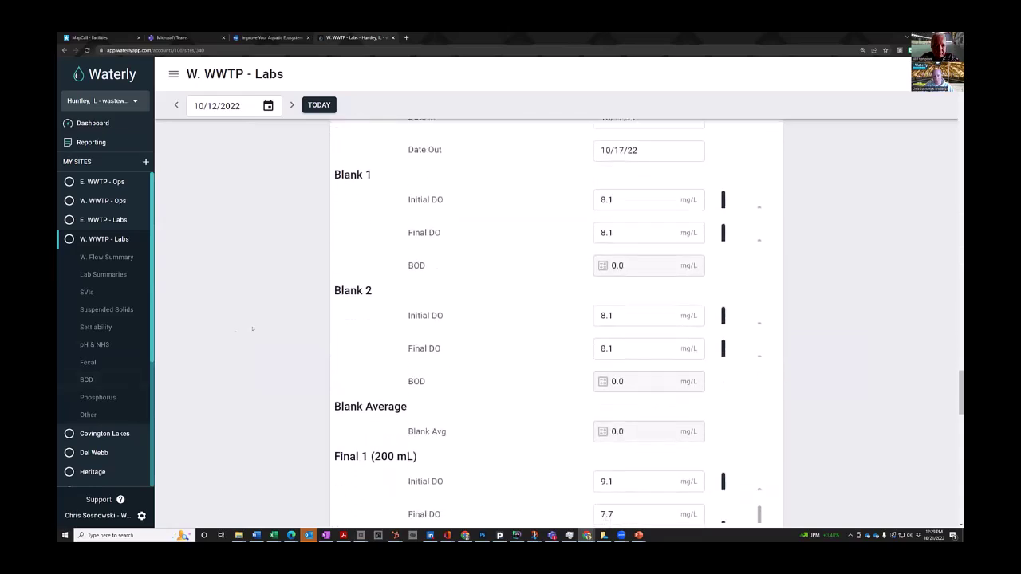
{"action": "scroll", "coordinate": [252, 328], "scroll_direction": "down", "scroll_amount": 4}
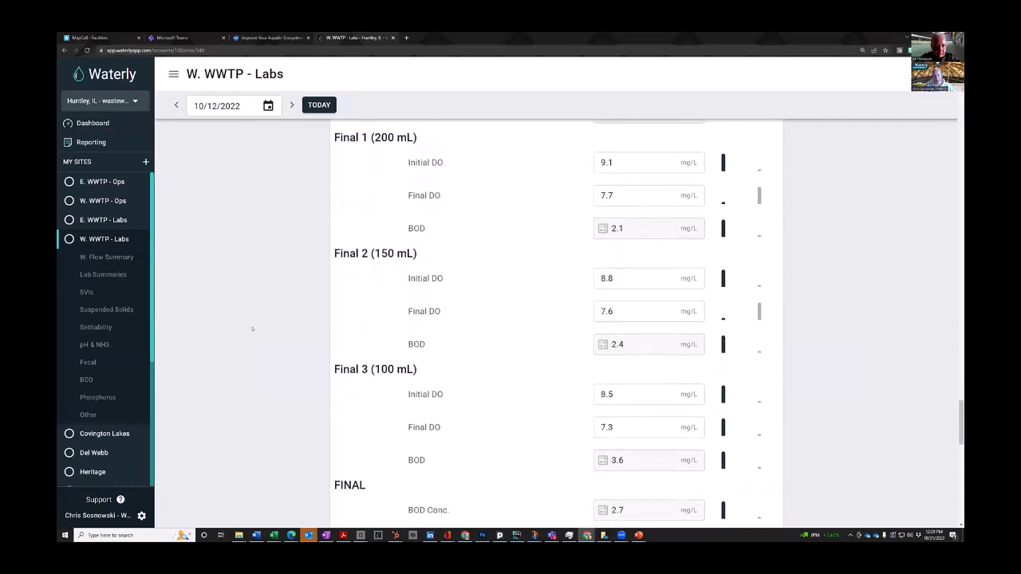
{"action": "scroll", "coordinate": [252, 329], "scroll_direction": "down", "scroll_amount": 4}
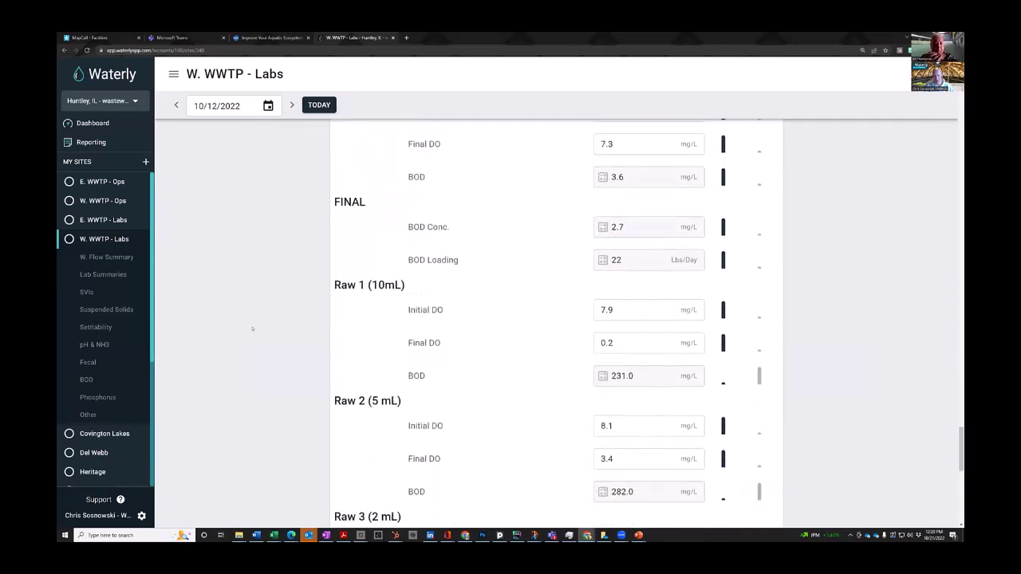
{"action": "scroll", "coordinate": [252, 328], "scroll_direction": "down", "scroll_amount": 2}
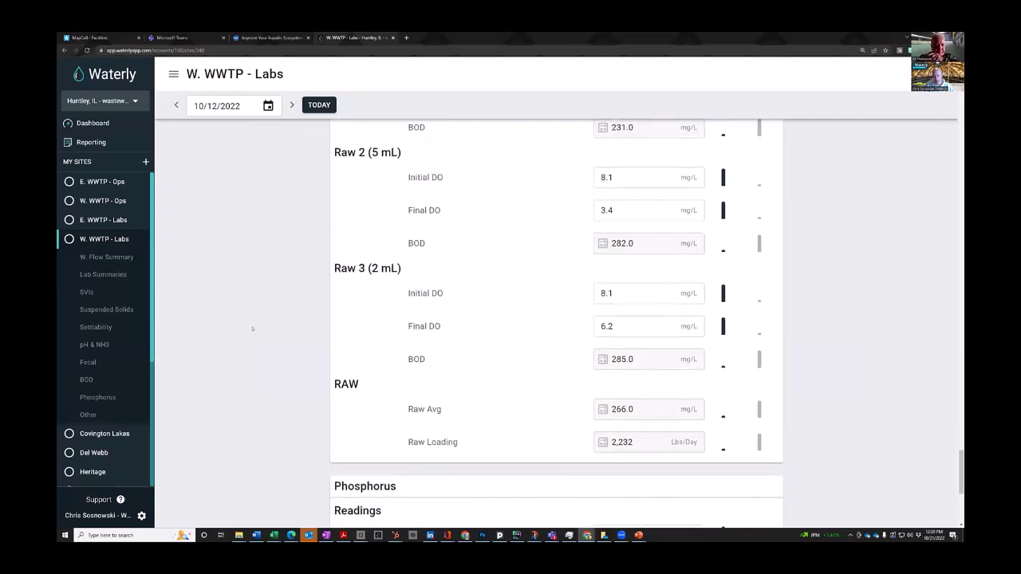
{"action": "scroll", "coordinate": [252, 329], "scroll_direction": "down", "scroll_amount": 3}
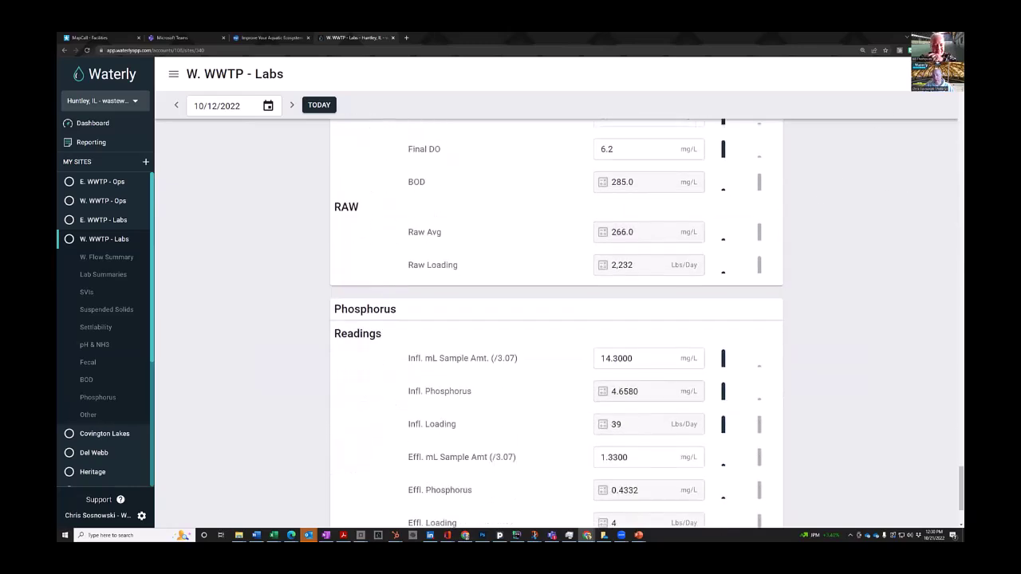
Enable edit mode for the W. WWTP - Labs site.
{"action": "left_click", "coordinate": [945, 74]}
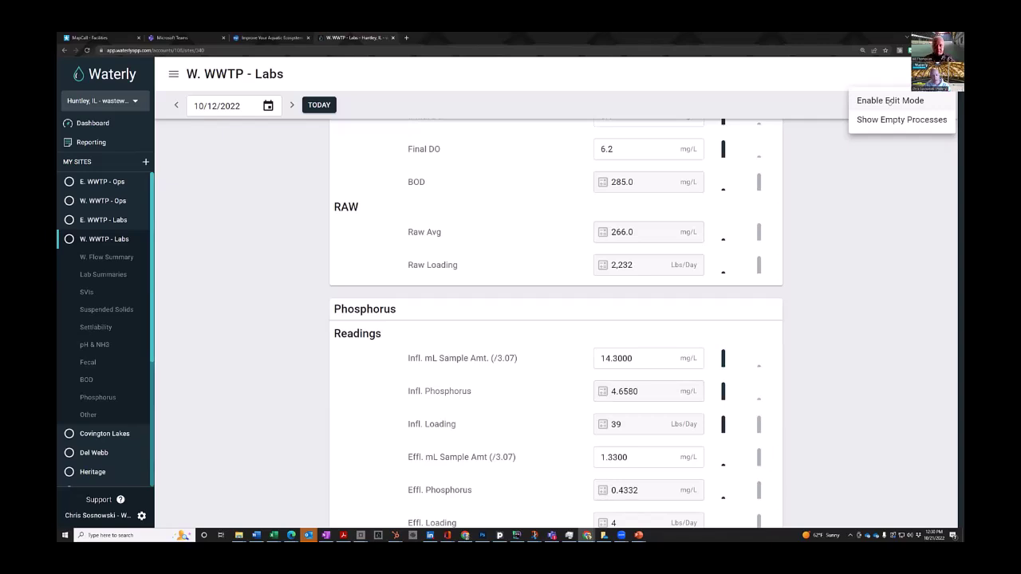
{"action": "left_click", "coordinate": [888, 101]}
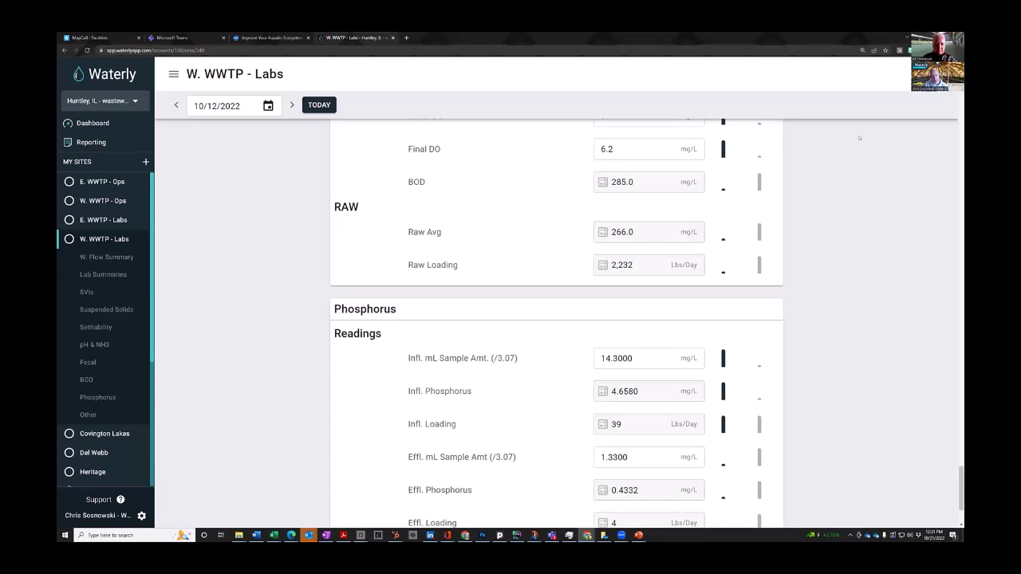
{"action": "left_click", "coordinate": [945, 73]}
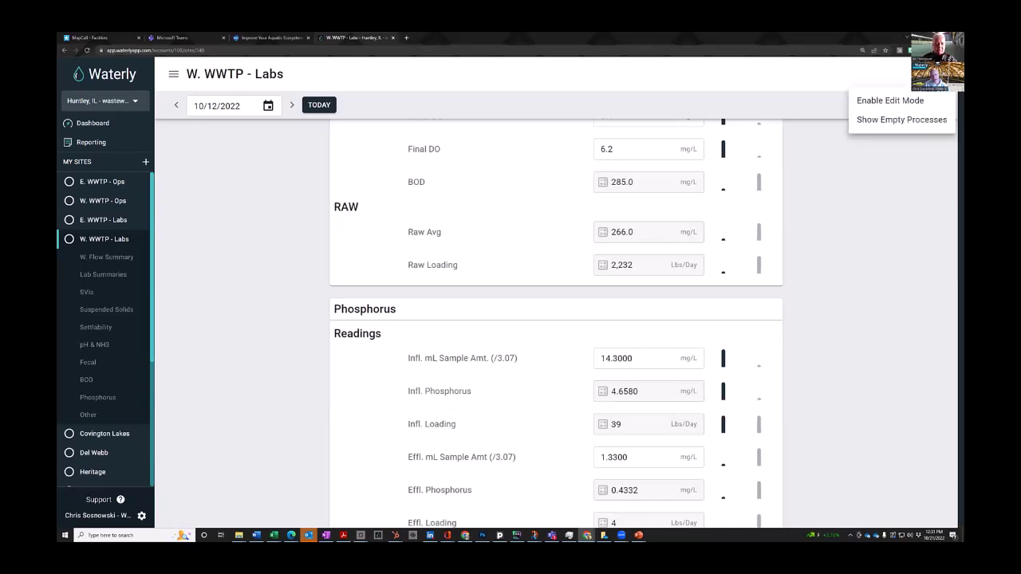
{"action": "left_click", "coordinate": [895, 100]}
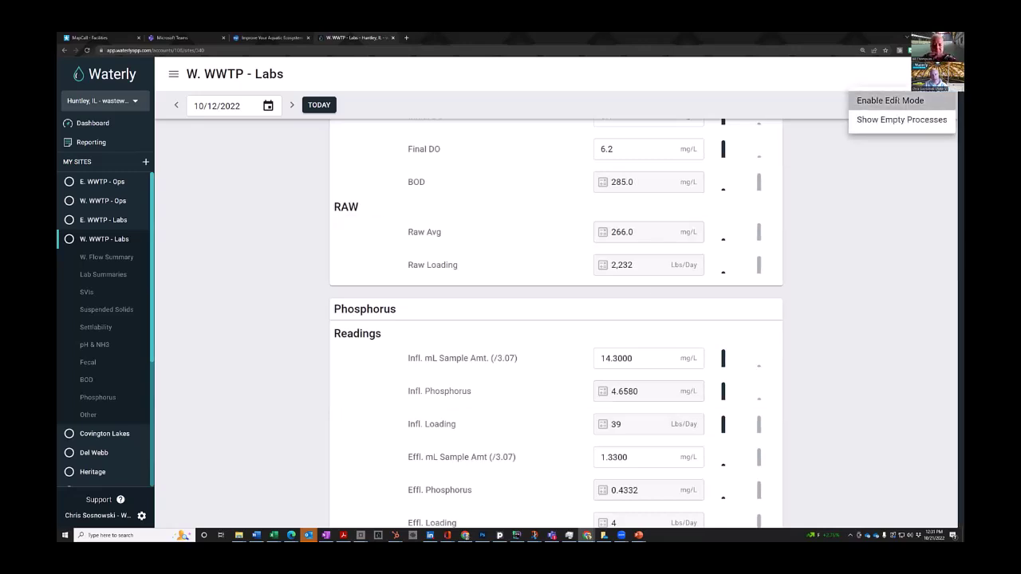
Move the BOD process above Fecal in the site's process order and return it to its place below Fecal.
{"action": "scroll", "coordinate": [360, 274], "scroll_direction": "down", "scroll_amount": 3}
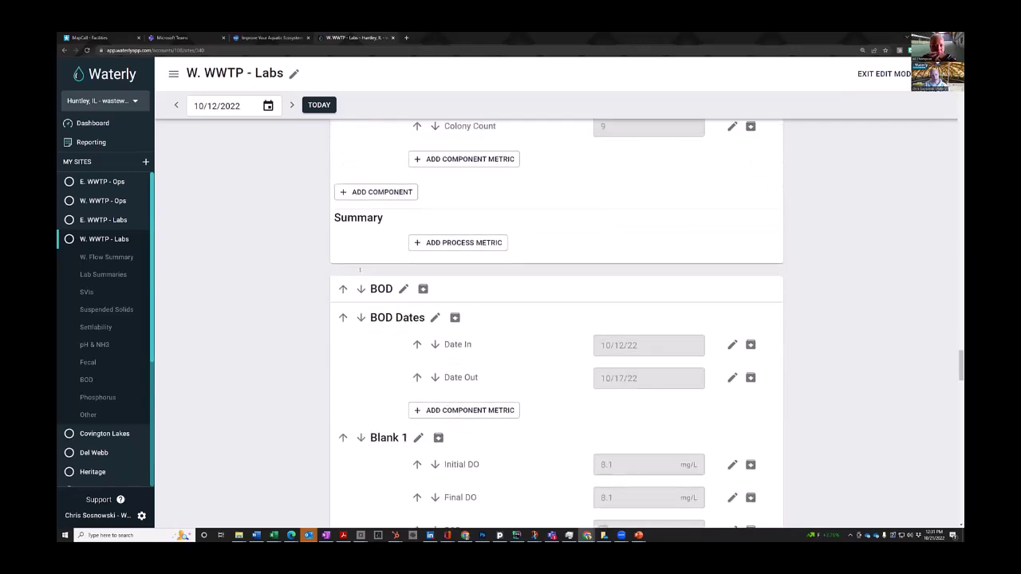
{"action": "scroll", "coordinate": [360, 273], "scroll_direction": "down", "scroll_amount": 3}
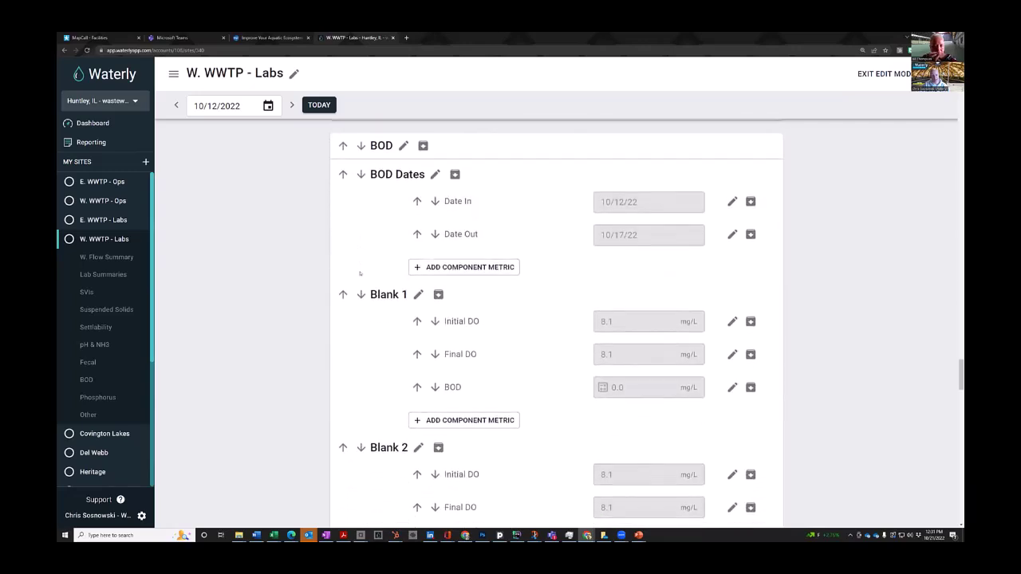
{"action": "scroll", "coordinate": [359, 252], "scroll_direction": "up", "scroll_amount": 3}
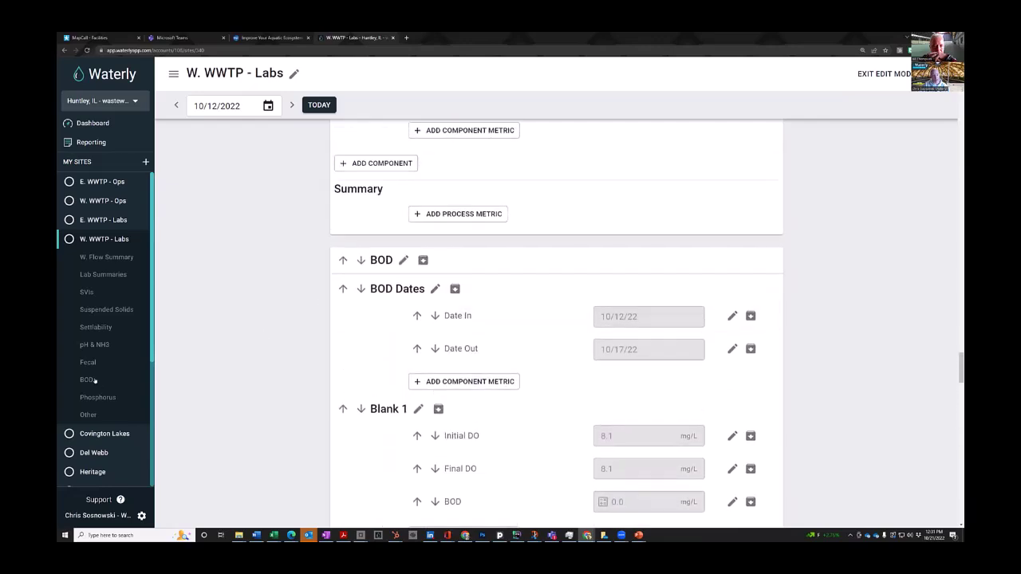
{"action": "scroll", "coordinate": [342, 177], "scroll_direction": "down", "scroll_amount": 1}
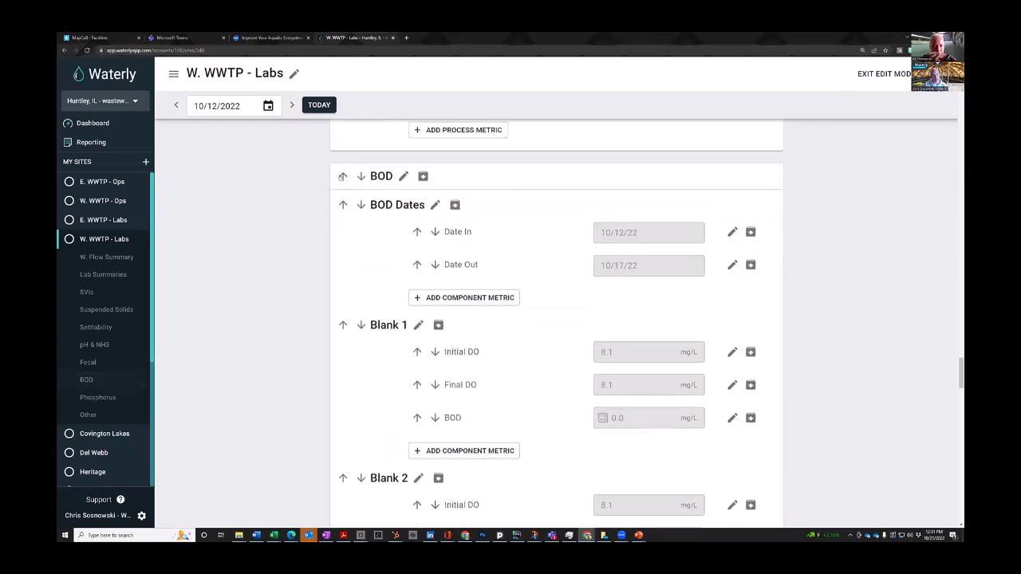
{"action": "scroll", "coordinate": [388, 199], "scroll_direction": "down", "scroll_amount": 3}
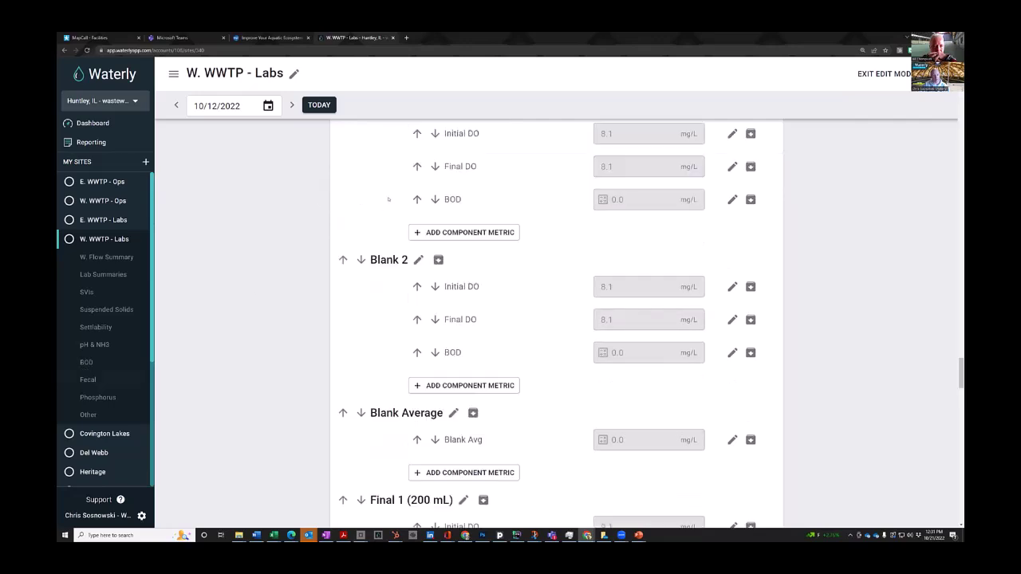
{"action": "scroll", "coordinate": [361, 176], "scroll_direction": "up", "scroll_amount": 3}
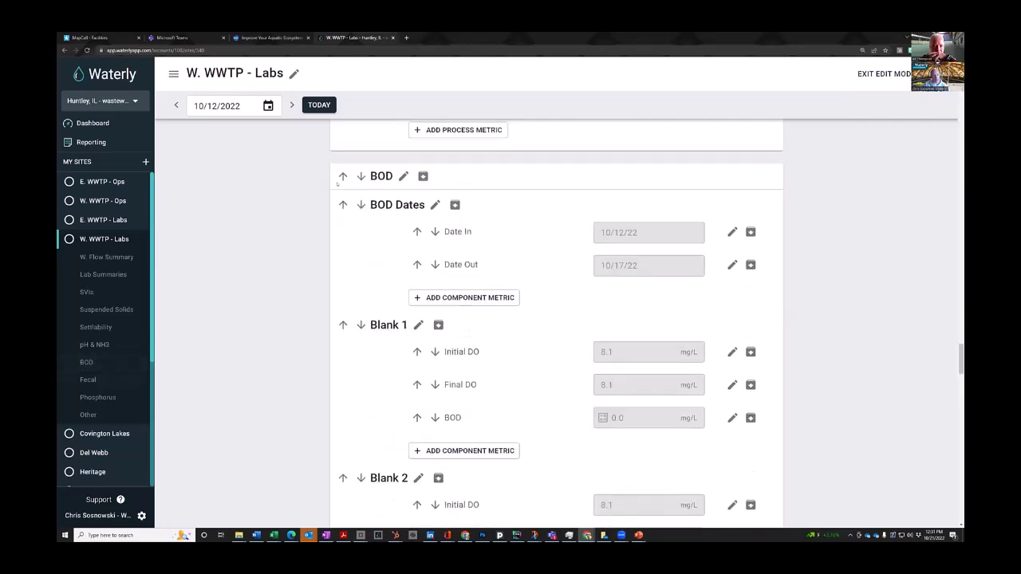
{"action": "left_click", "coordinate": [361, 176]}
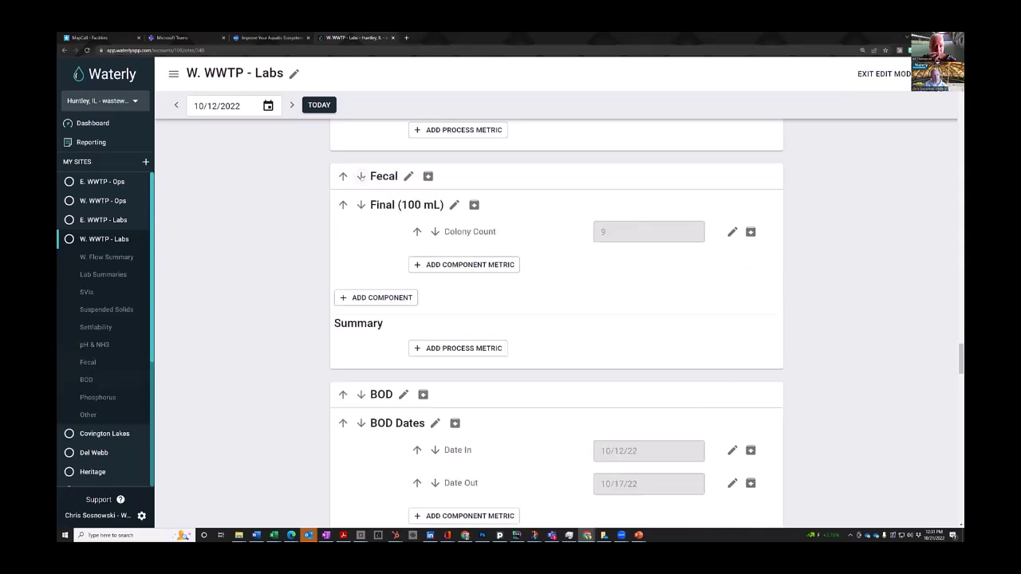
Inspect the edit form of the Fecal process's Final (100 mL) component without changing it, and open the settings of its Colony Count metric.
{"action": "left_click", "coordinate": [454, 205]}
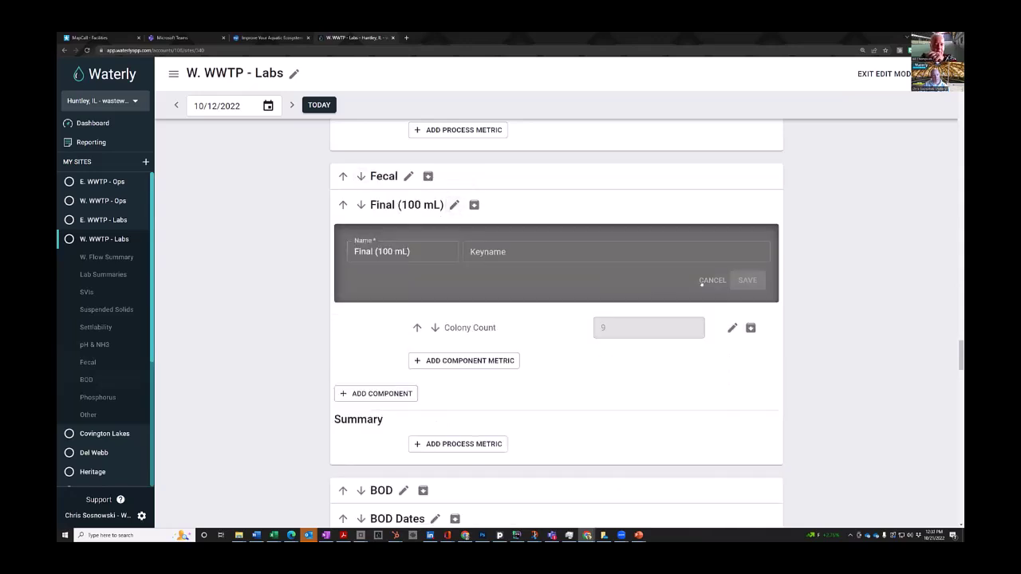
{"action": "left_click", "coordinate": [711, 280]}
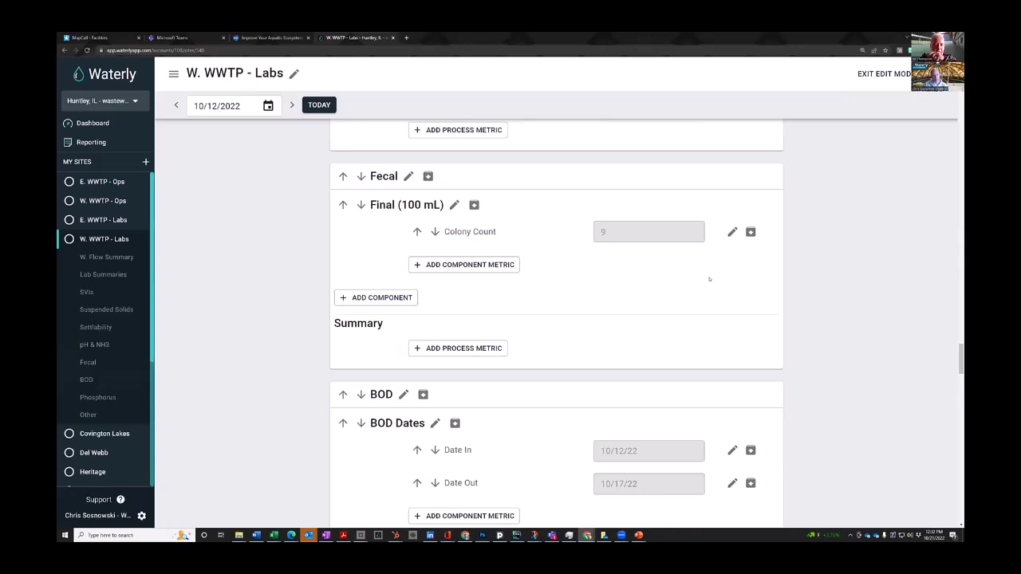
{"action": "left_click", "coordinate": [732, 232]}
{"action": "scroll", "coordinate": [713, 264], "scroll_direction": "down", "scroll_amount": 1}
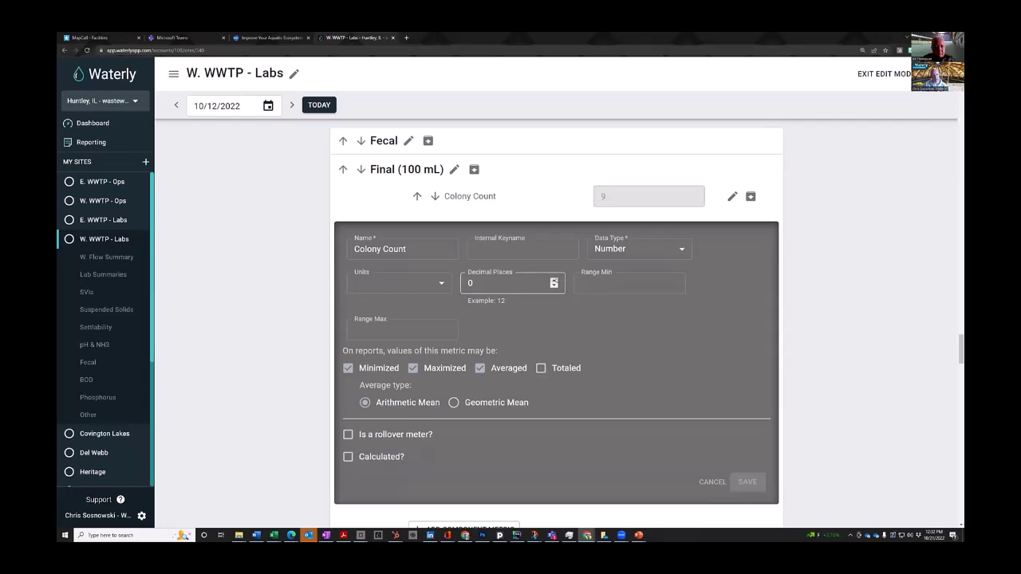
Try different decimal places for the Colony Count metric and set them back to 0.
{"action": "left_click", "coordinate": [554, 280]}
{"action": "left_click", "coordinate": [554, 280]}
{"action": "left_click", "coordinate": [554, 280]}
{"action": "left_click", "coordinate": [556, 286]}
{"action": "left_click", "coordinate": [556, 286]}
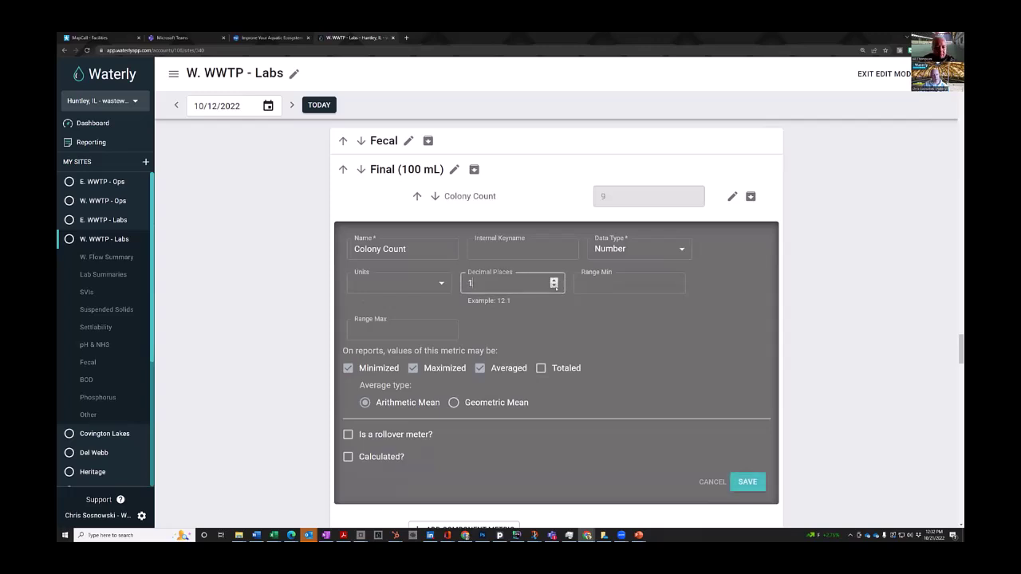
{"action": "left_click", "coordinate": [556, 286]}
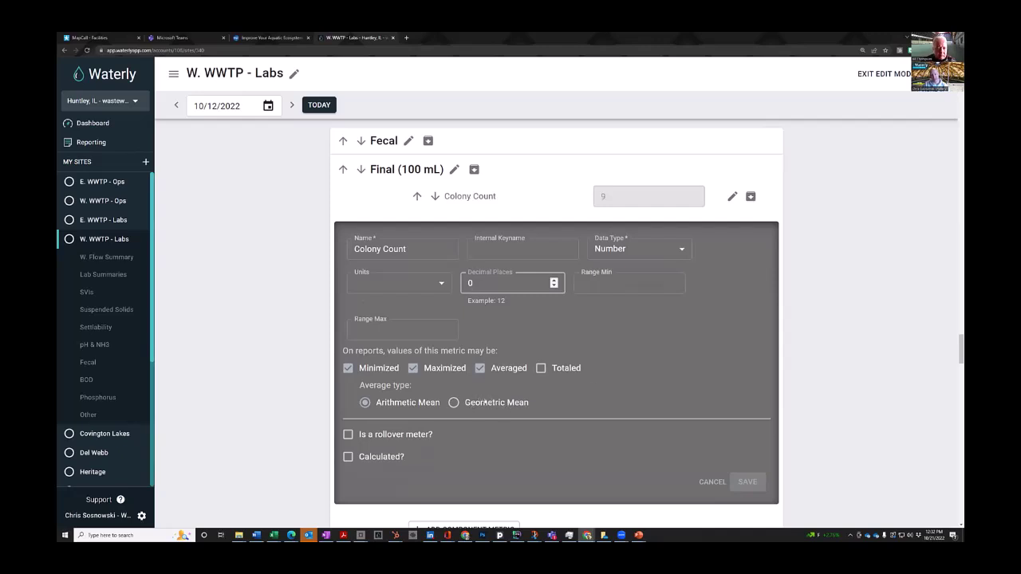
{"action": "left_click", "coordinate": [712, 484]}
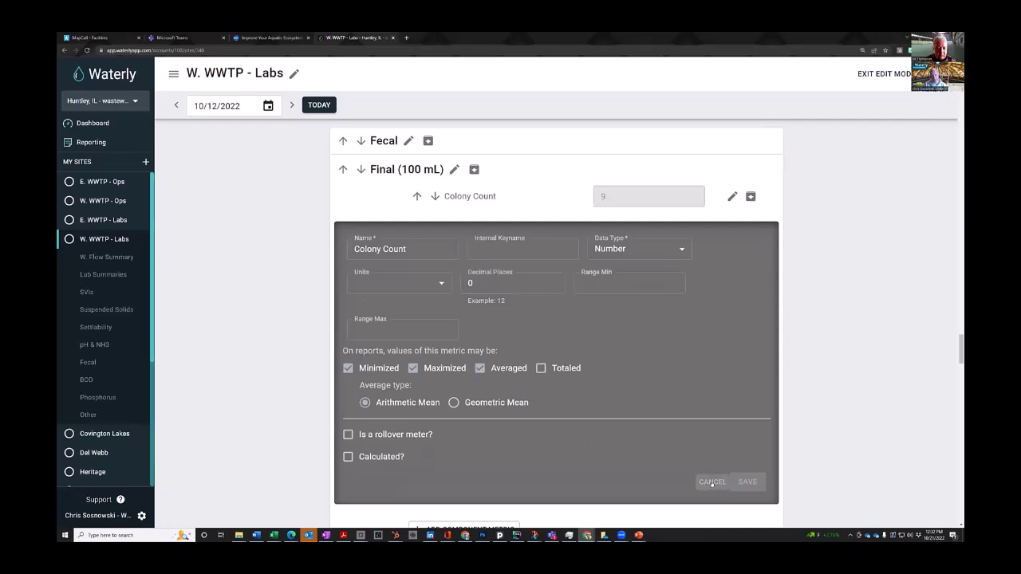
Mark the Colony Count metric as calculated to view its expression and source metric options, and discard the change.
{"action": "left_click", "coordinate": [381, 457]}
{"action": "scroll", "coordinate": [558, 399], "scroll_direction": "down", "scroll_amount": 2}
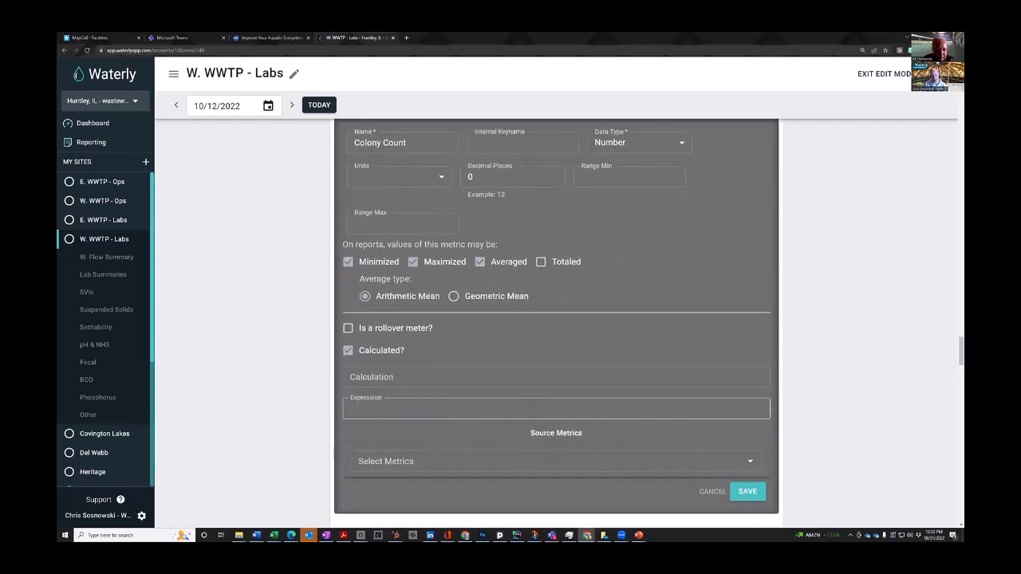
{"action": "scroll", "coordinate": [724, 496], "scroll_direction": "up", "scroll_amount": 1}
{"action": "scroll", "coordinate": [723, 497], "scroll_direction": "down", "scroll_amount": 1}
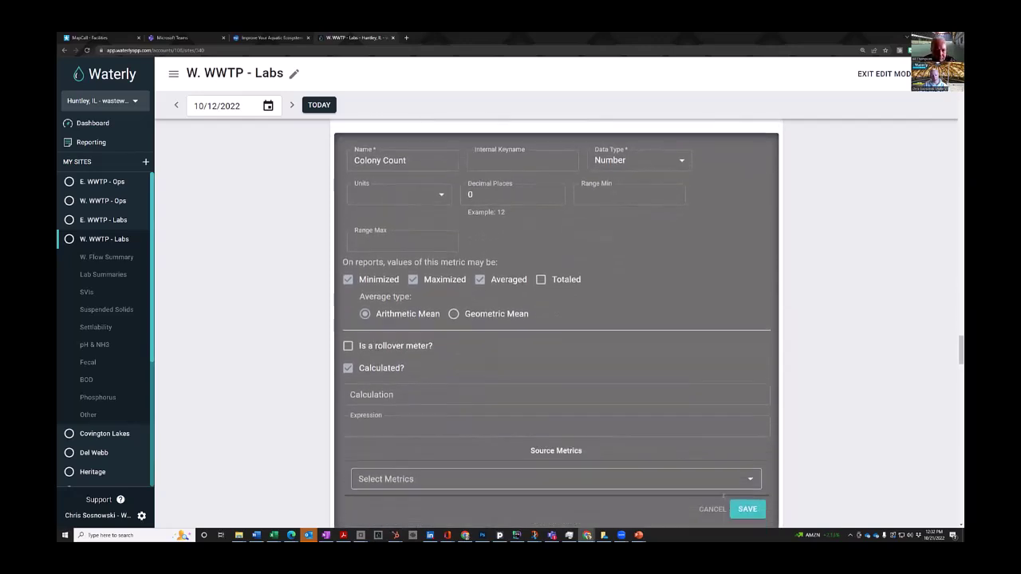
{"action": "left_click", "coordinate": [709, 490]}
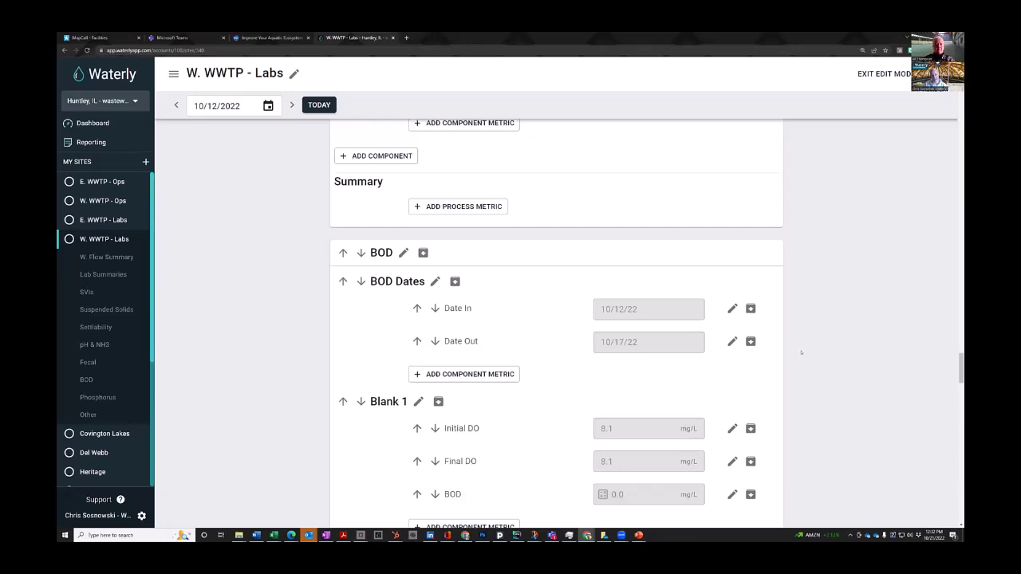
{"action": "scroll", "coordinate": [802, 352], "scroll_direction": "up", "scroll_amount": 3}
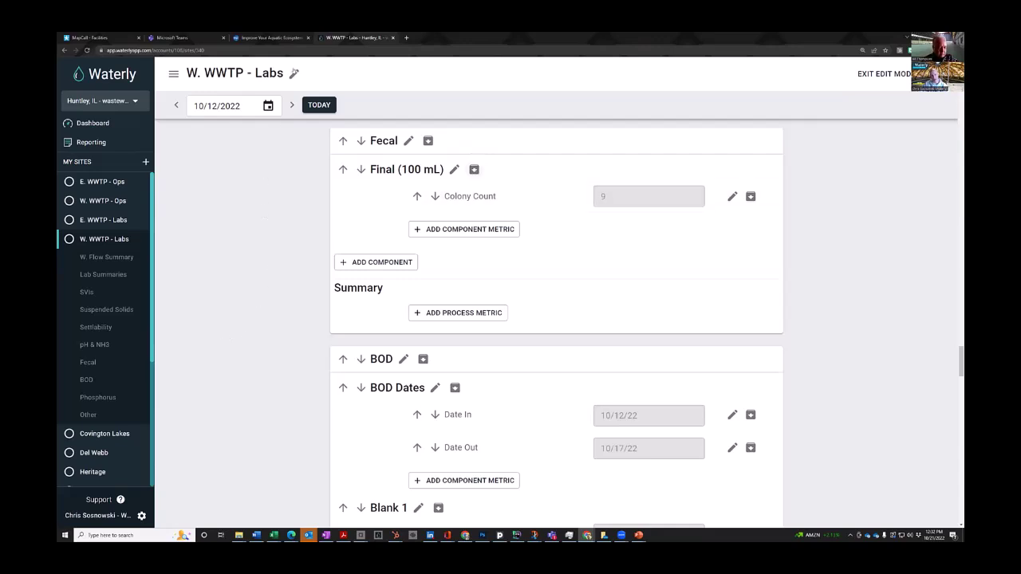
{"action": "scroll", "coordinate": [293, 72], "scroll_direction": "up", "scroll_amount": 1}
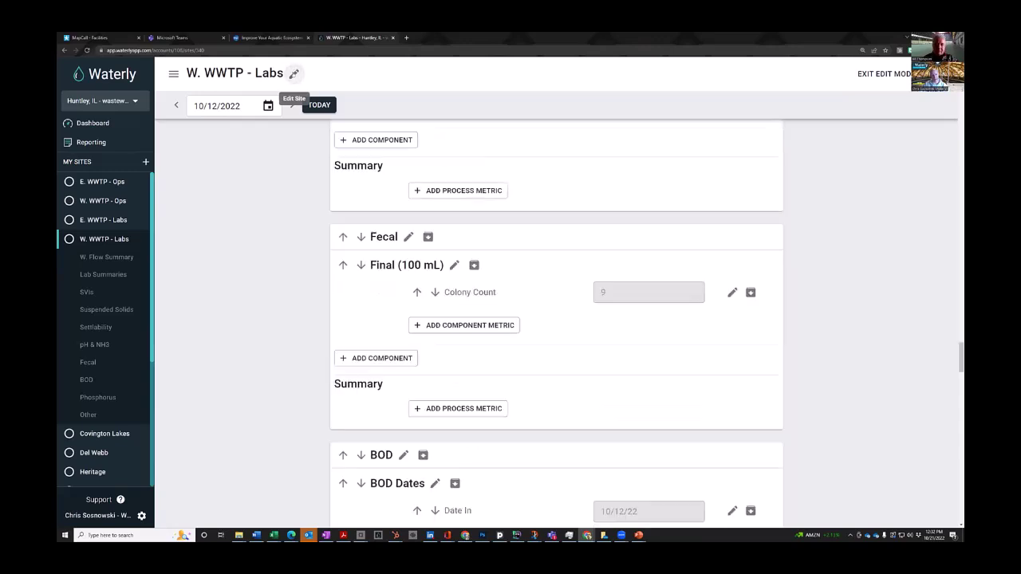
{"action": "scroll", "coordinate": [294, 72], "scroll_direction": "down", "scroll_amount": 1}
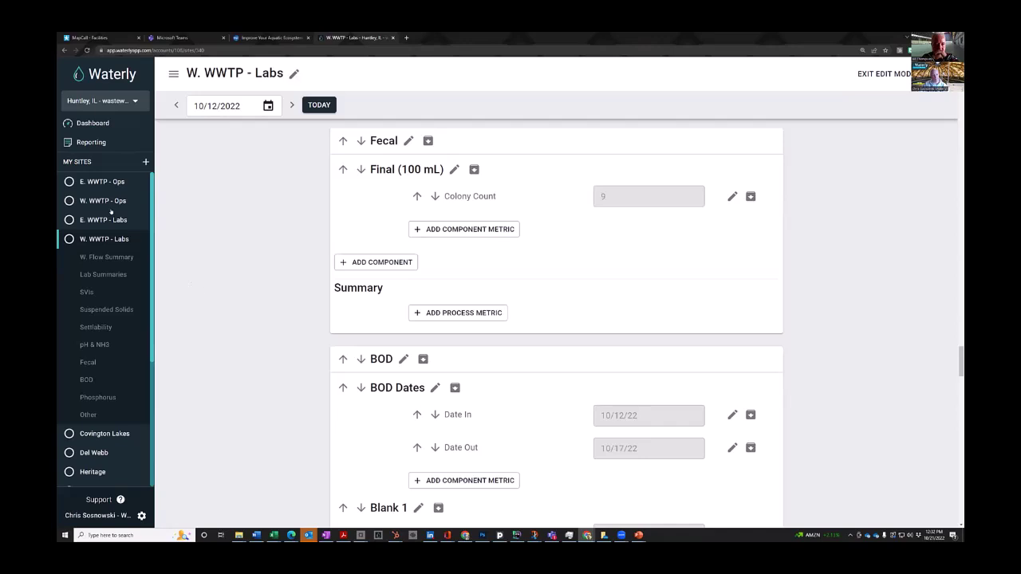
Open the site account's Reporting page and set the report month to September 2022.
{"action": "left_click", "coordinate": [94, 142]}
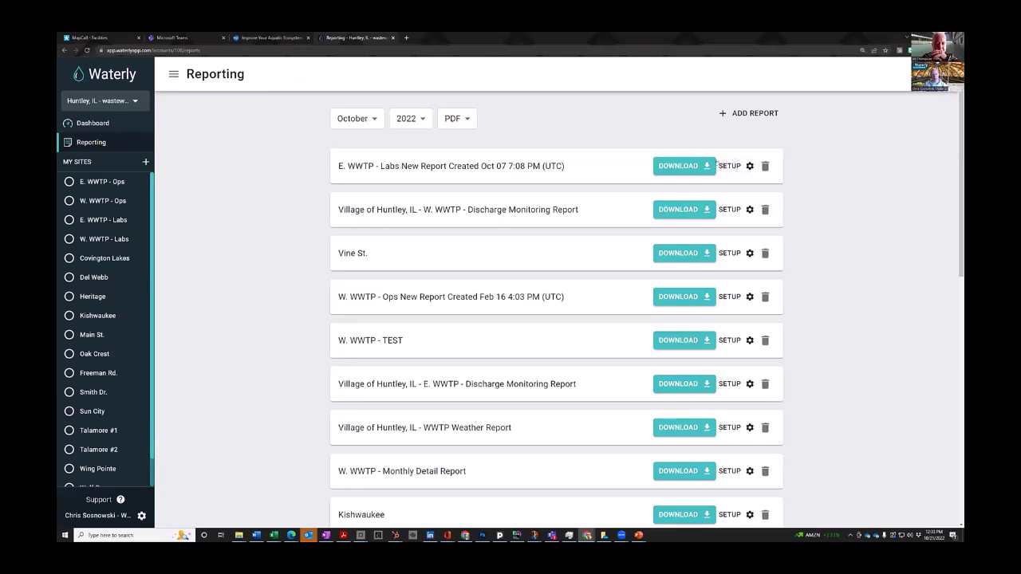
{"action": "left_click", "coordinate": [362, 118]}
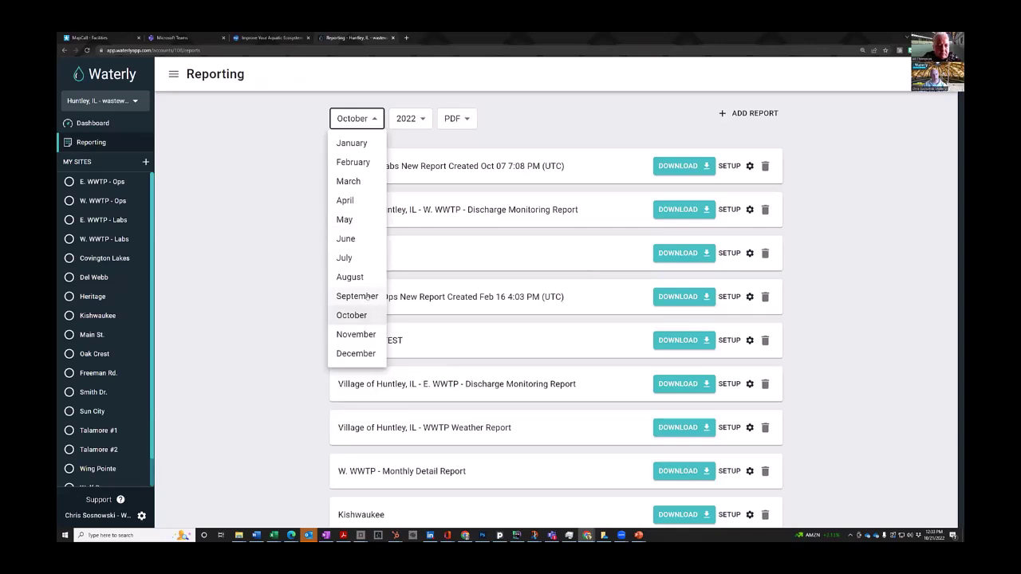
{"action": "left_click", "coordinate": [365, 295]}
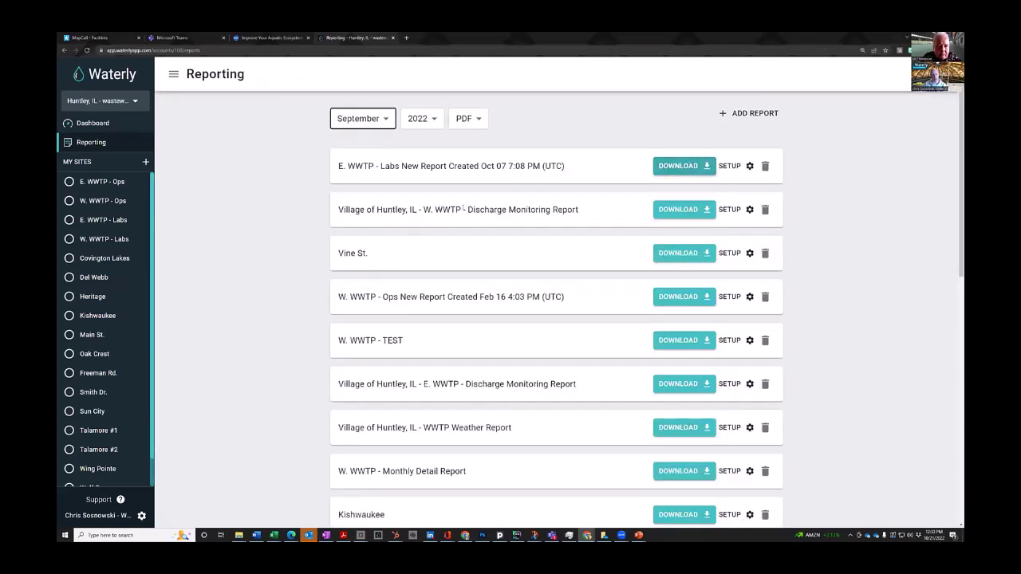
Download the Village of Huntley W. WWTP Discharge Monitoring Report as a PDF, review it enlarged, and close it.
{"action": "left_click", "coordinate": [679, 211]}
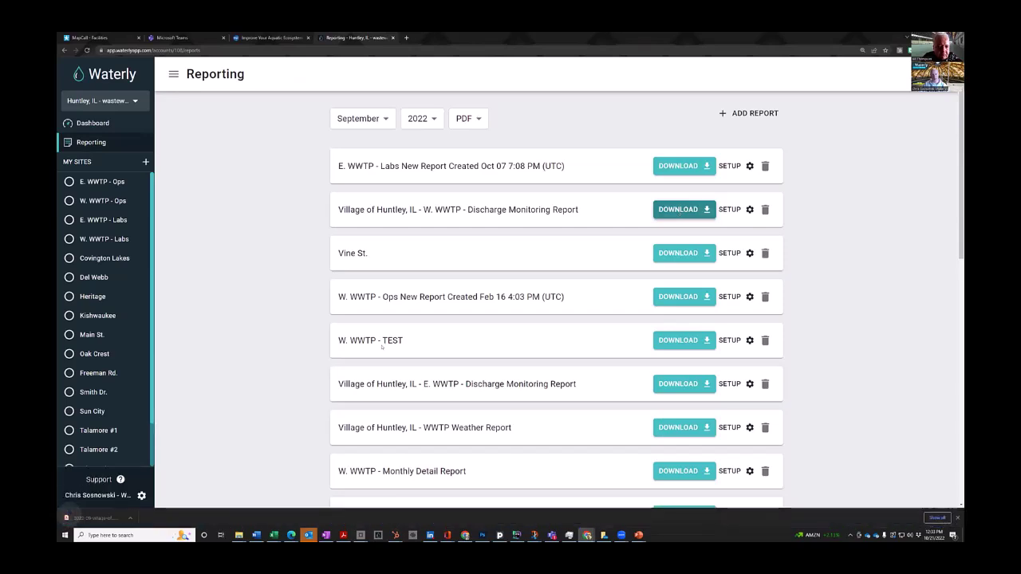
{"action": "left_click", "coordinate": [103, 518]}
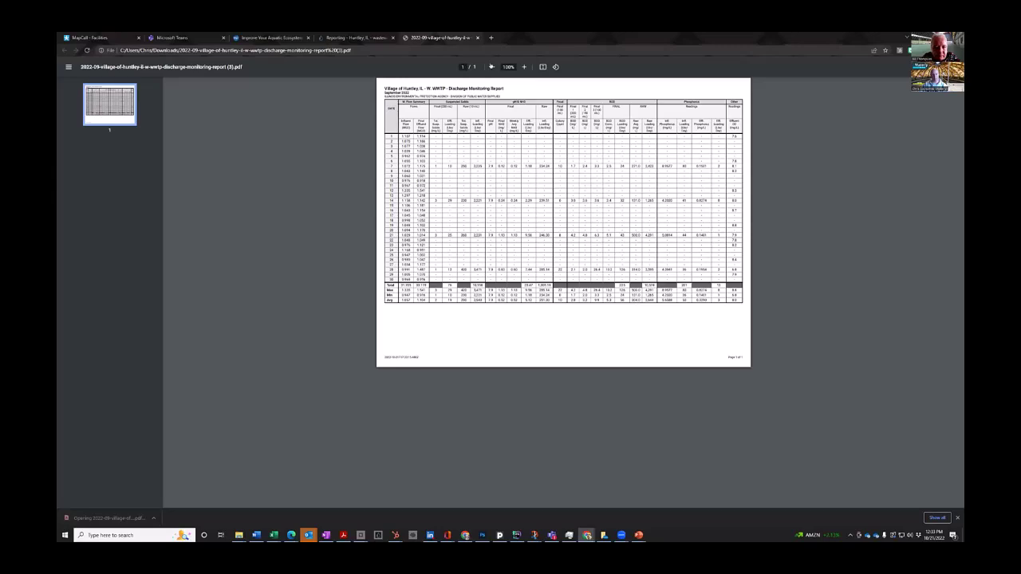
{"action": "double_click", "coordinate": [524, 67]}
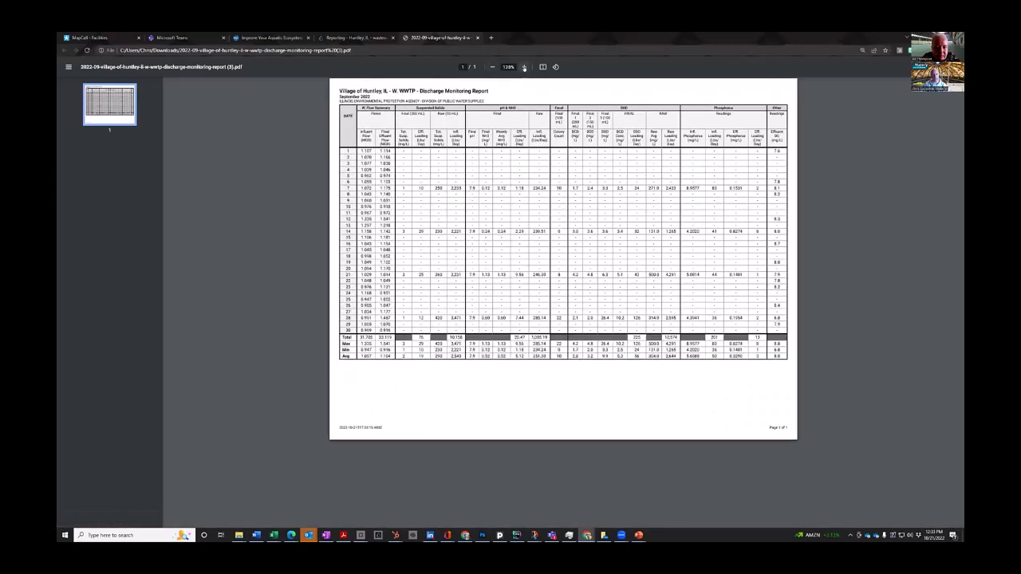
{"action": "left_click", "coordinate": [524, 67]}
{"action": "left_click", "coordinate": [524, 67]}
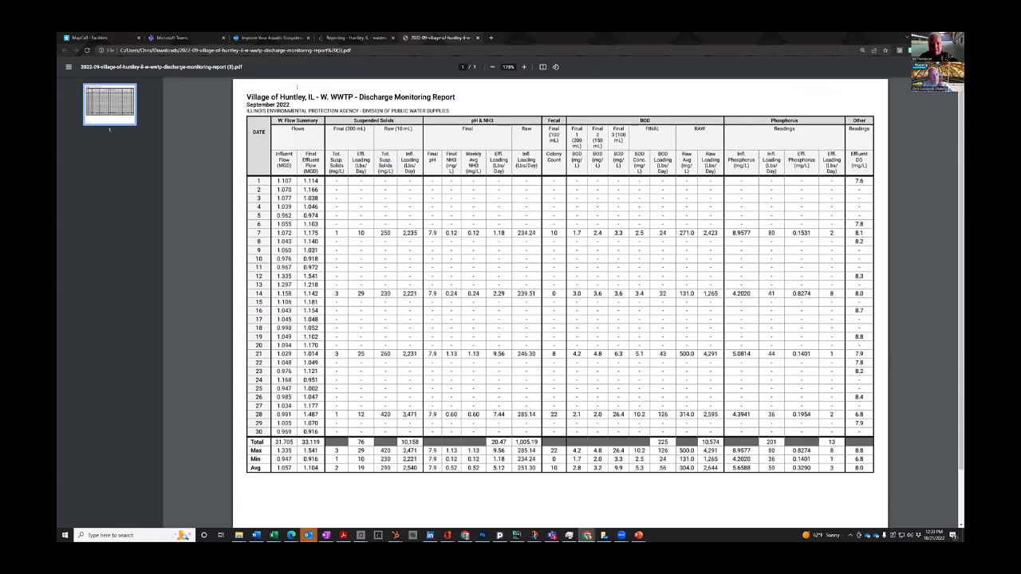
{"action": "left_click", "coordinate": [476, 37]}
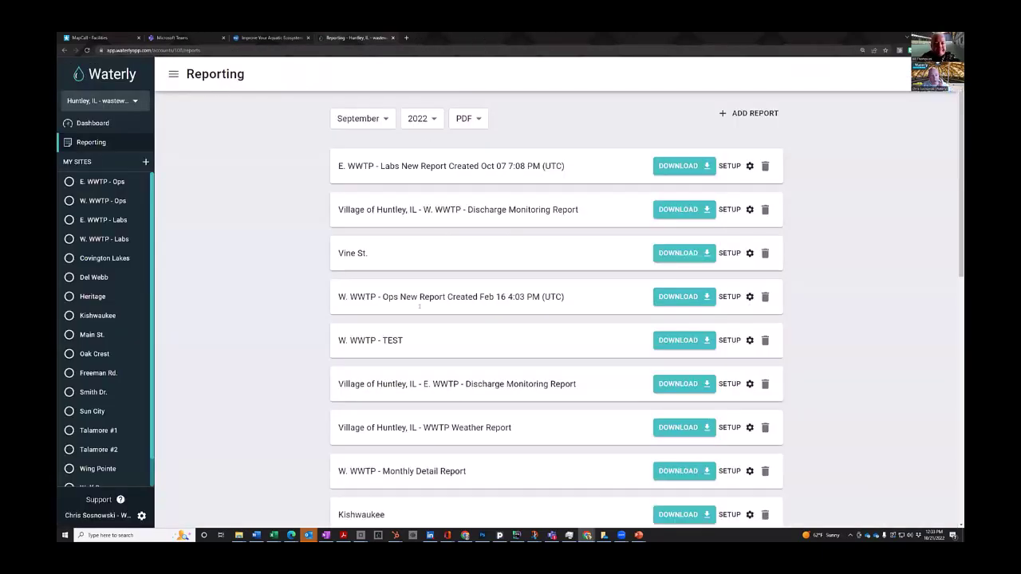
Download the Village of Huntley WWTP Weather Report as a PDF, review its rainfall and temperature table enlarged, and close it.
{"action": "scroll", "coordinate": [433, 328], "scroll_direction": "down", "scroll_amount": 1}
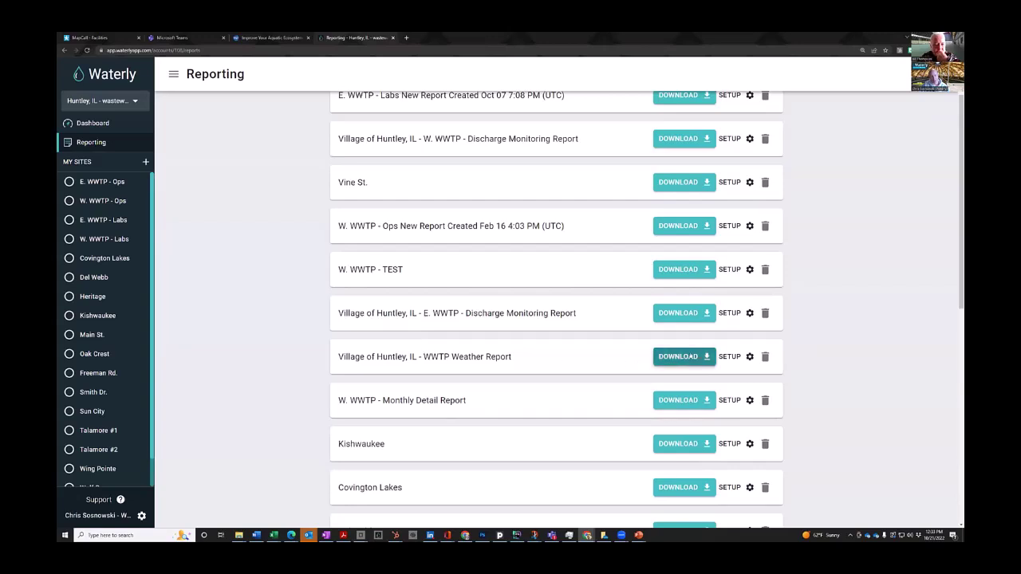
{"action": "left_click", "coordinate": [684, 356]}
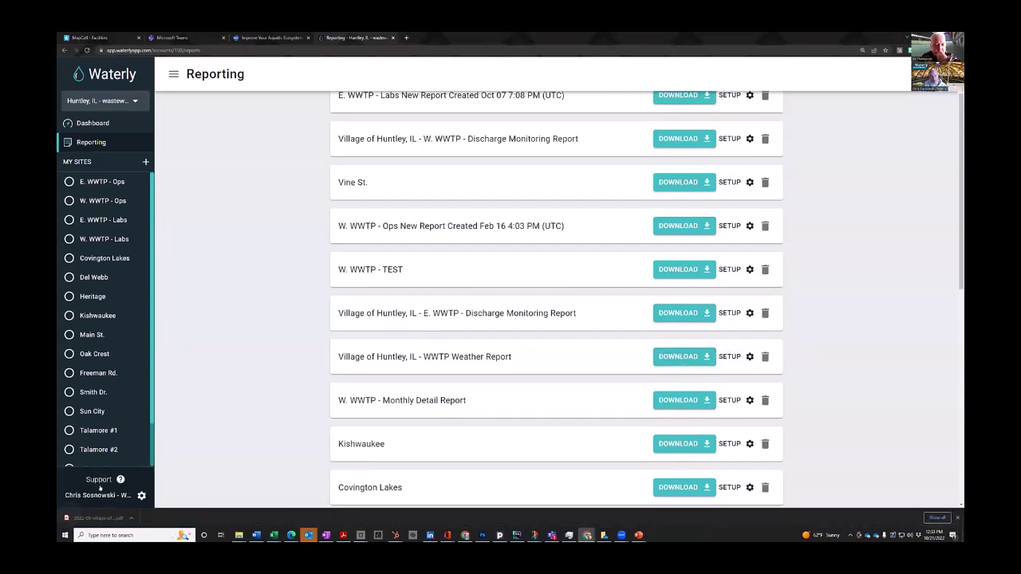
{"action": "left_click", "coordinate": [94, 519]}
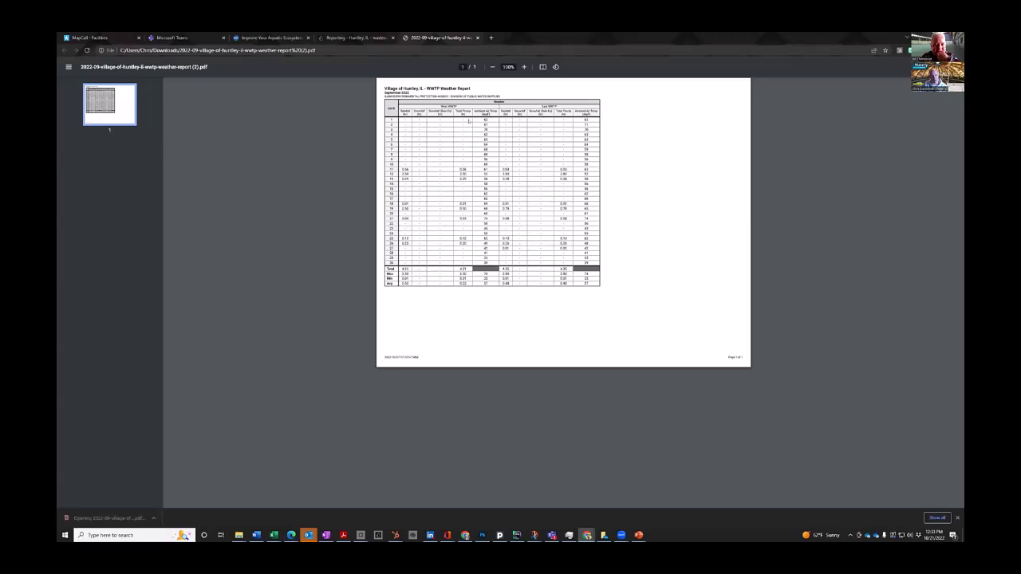
{"action": "left_click", "coordinate": [523, 67]}
{"action": "left_click", "coordinate": [522, 66]}
{"action": "left_click", "coordinate": [523, 66]}
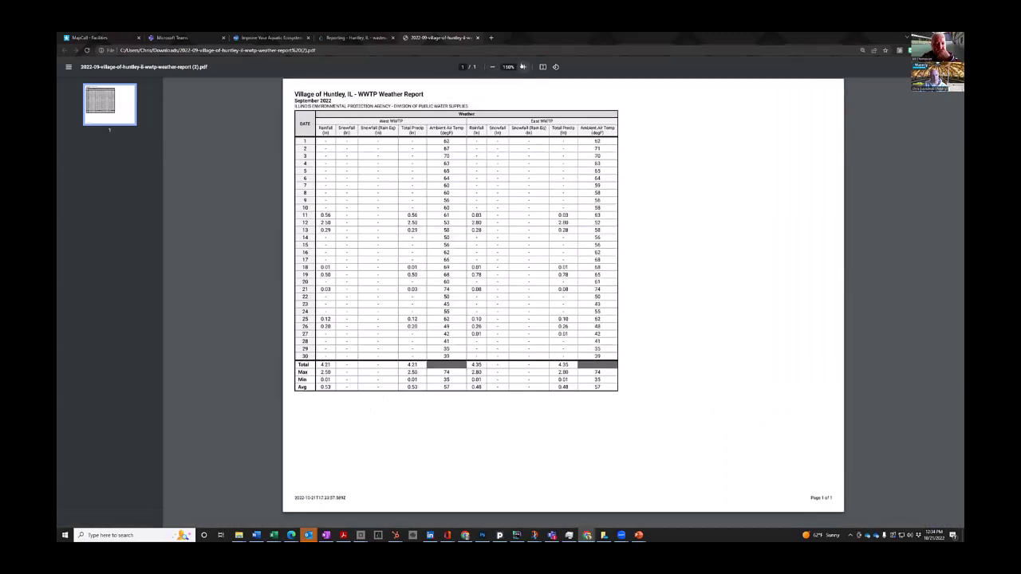
{"action": "left_click", "coordinate": [523, 67]}
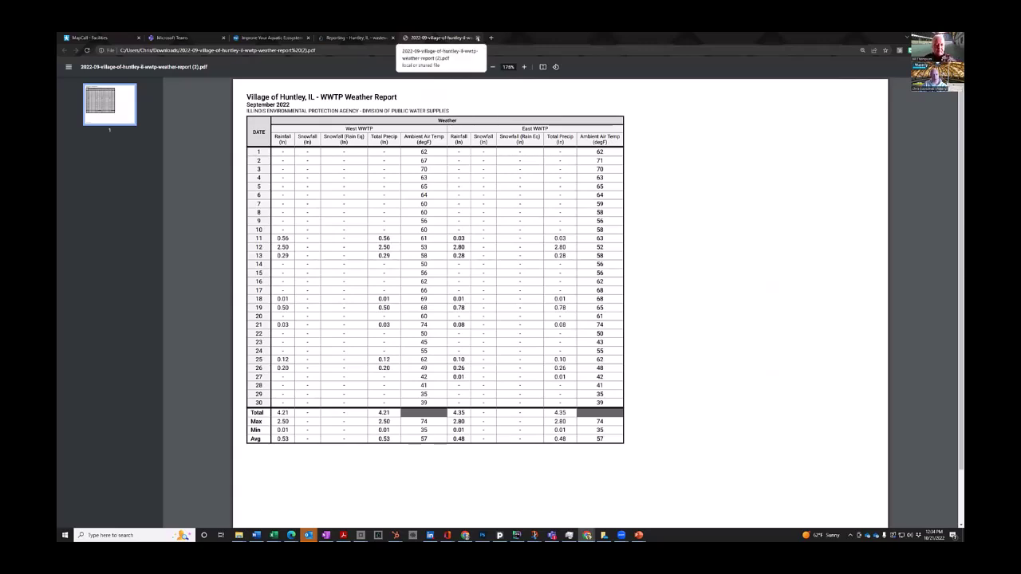
{"action": "left_click", "coordinate": [477, 37]}
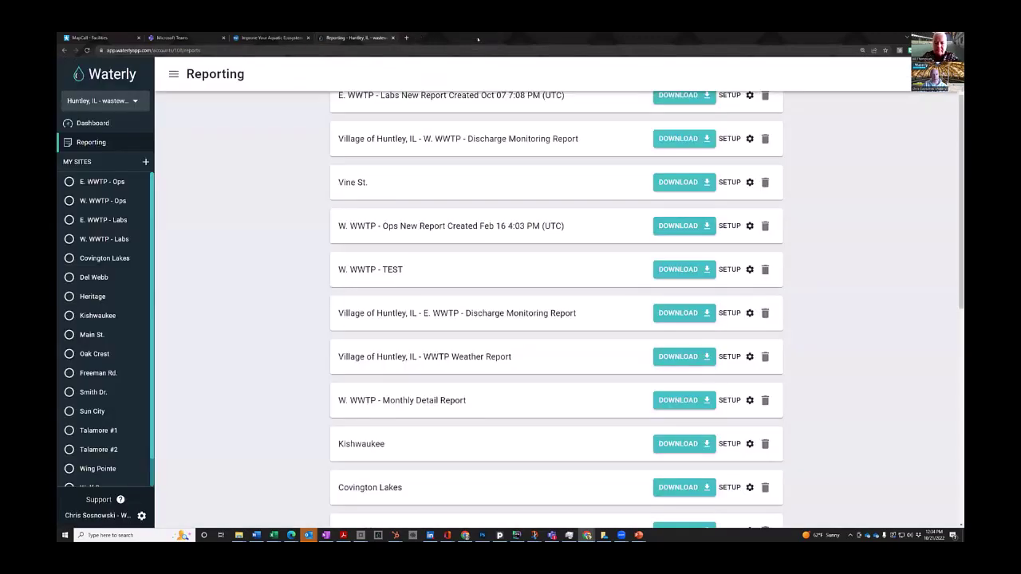
Open the setup of the W. WWTP Discharge Monitoring Report and review which processes and metrics it includes.
{"action": "scroll", "coordinate": [474, 243], "scroll_direction": "up", "scroll_amount": 1}
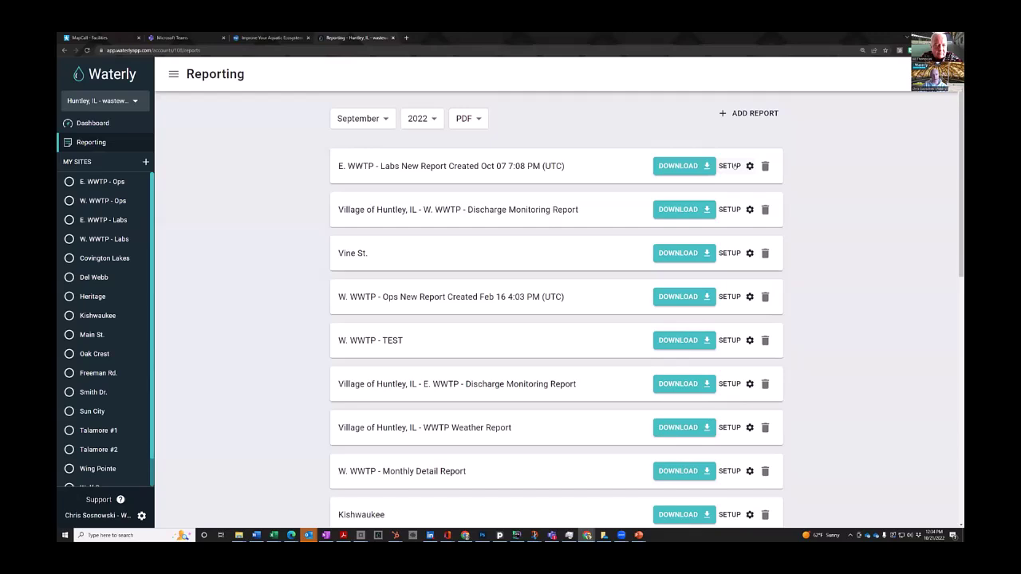
{"action": "left_click", "coordinate": [729, 209]}
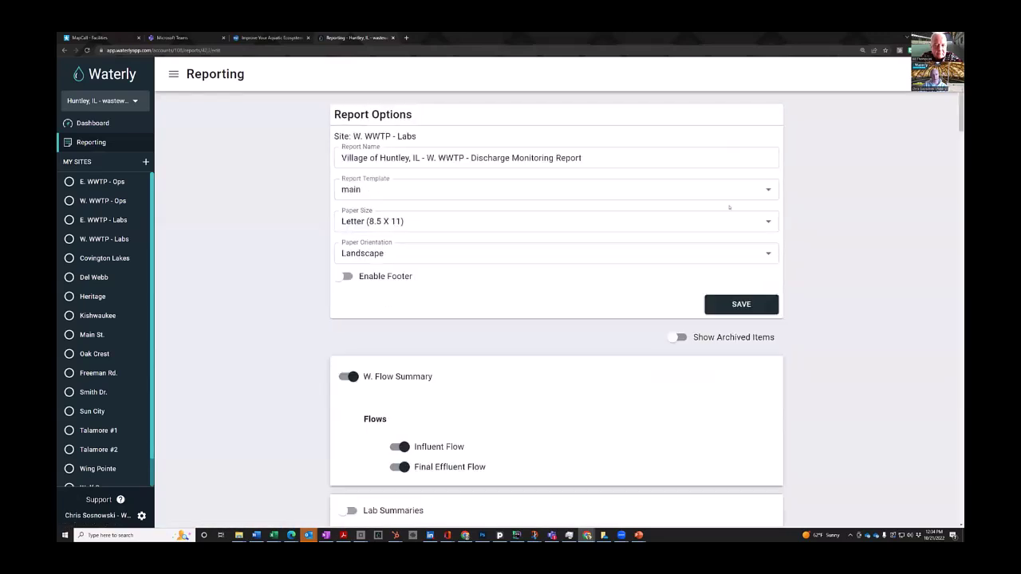
{"action": "scroll", "coordinate": [269, 234], "scroll_direction": "down", "scroll_amount": 1}
{"action": "scroll", "coordinate": [269, 235], "scroll_direction": "down", "scroll_amount": 3}
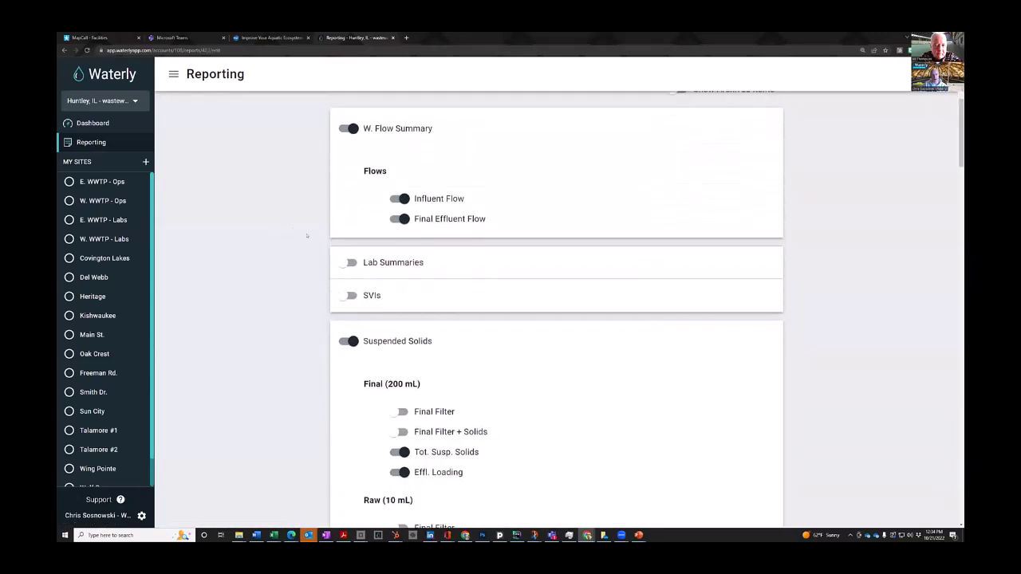
{"action": "scroll", "coordinate": [332, 358], "scroll_direction": "down", "scroll_amount": 1}
{"action": "scroll", "coordinate": [332, 358], "scroll_direction": "down", "scroll_amount": 4}
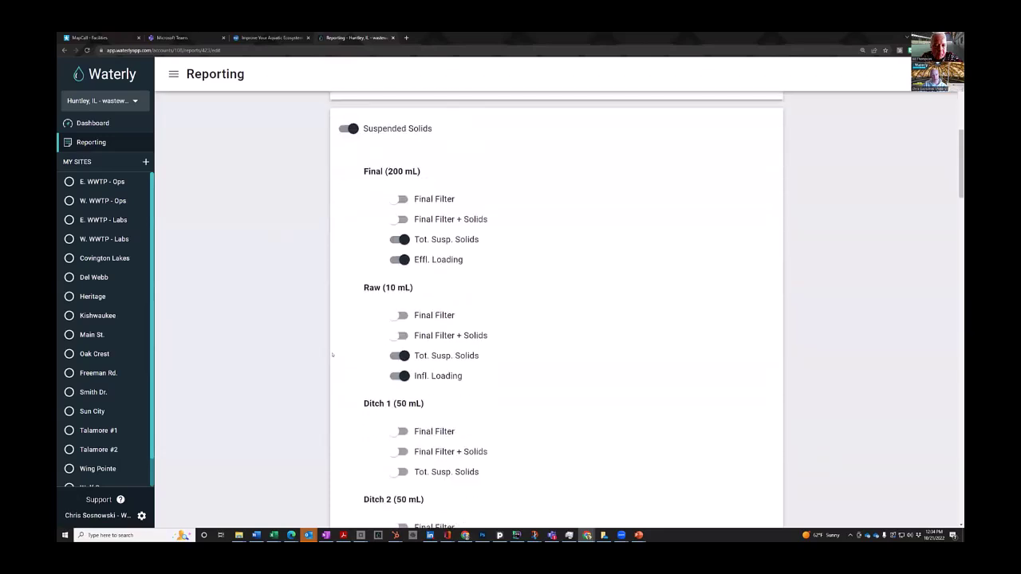
{"action": "scroll", "coordinate": [333, 354], "scroll_direction": "down", "scroll_amount": 1}
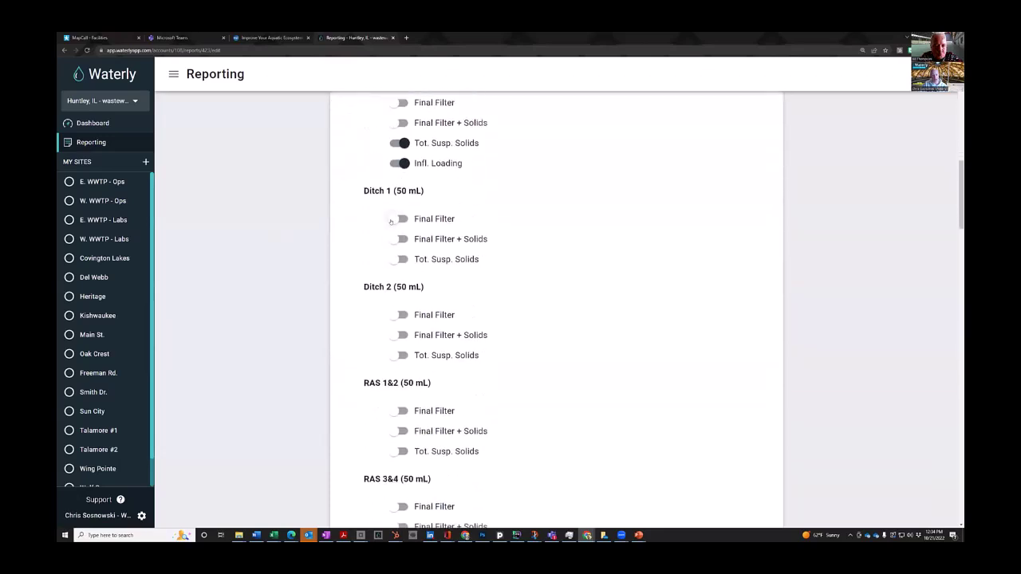
Try including the Ditch 1 (50 mL) Final Filter and Final Filter + Solids metrics in the report, and exclude both again.
{"action": "left_click", "coordinate": [400, 219]}
{"action": "left_click", "coordinate": [400, 239]}
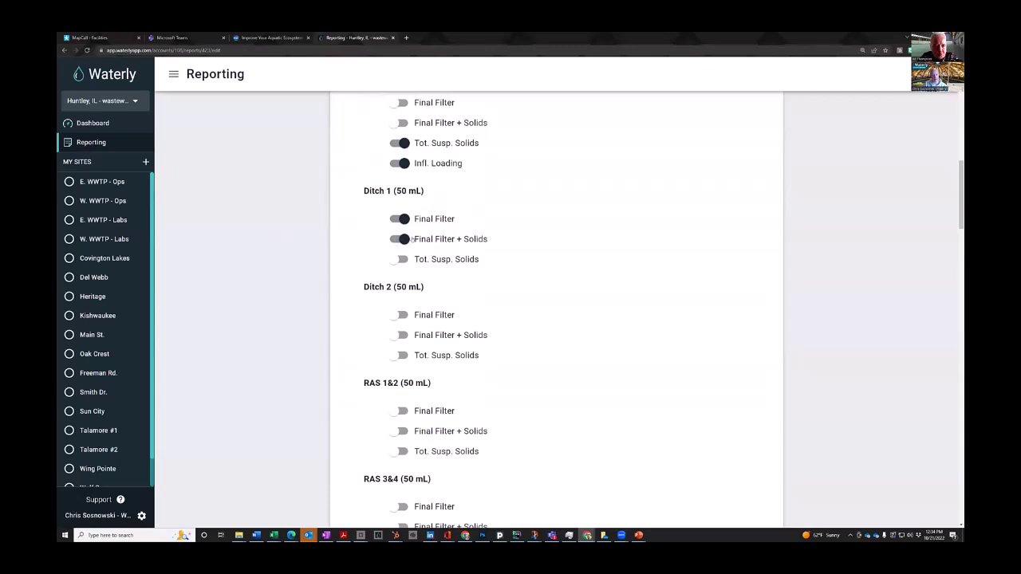
{"action": "left_click", "coordinate": [400, 239]}
{"action": "left_click", "coordinate": [402, 219]}
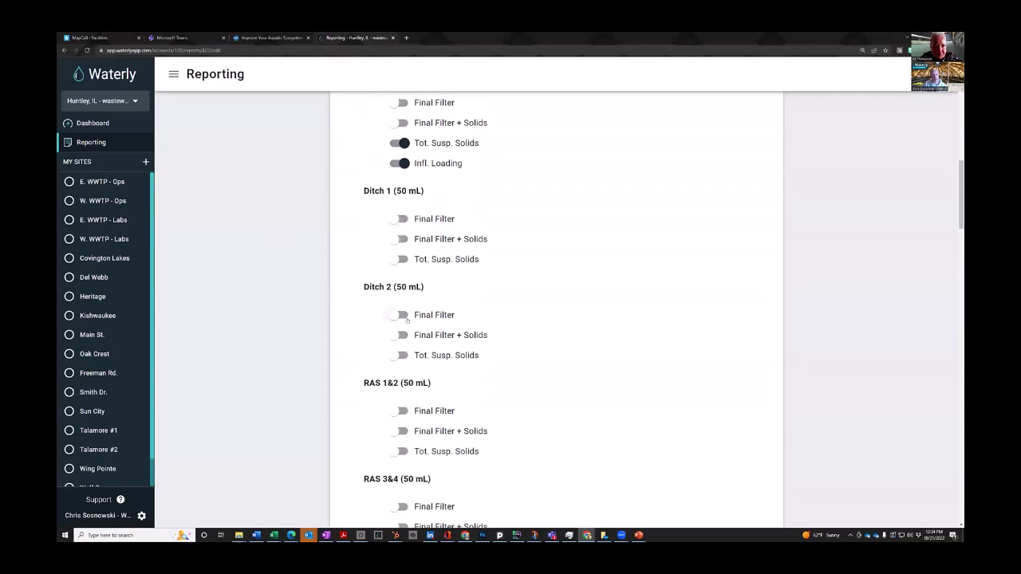
Return to the report options and check the paper size and paper orientation choices without changing them.
{"action": "scroll", "coordinate": [379, 255], "scroll_direction": "up", "scroll_amount": 3}
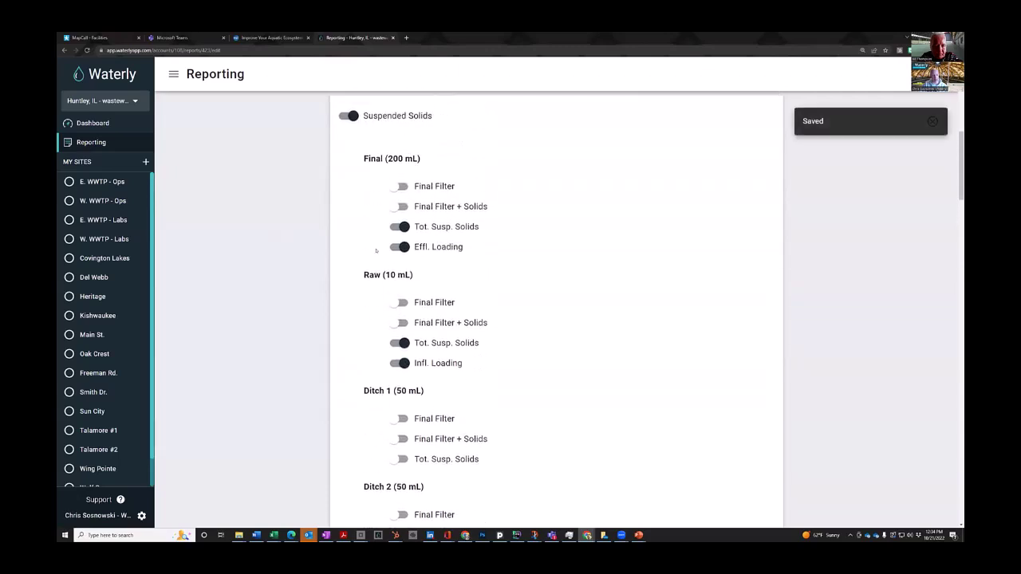
{"action": "scroll", "coordinate": [376, 250], "scroll_direction": "up", "scroll_amount": 5}
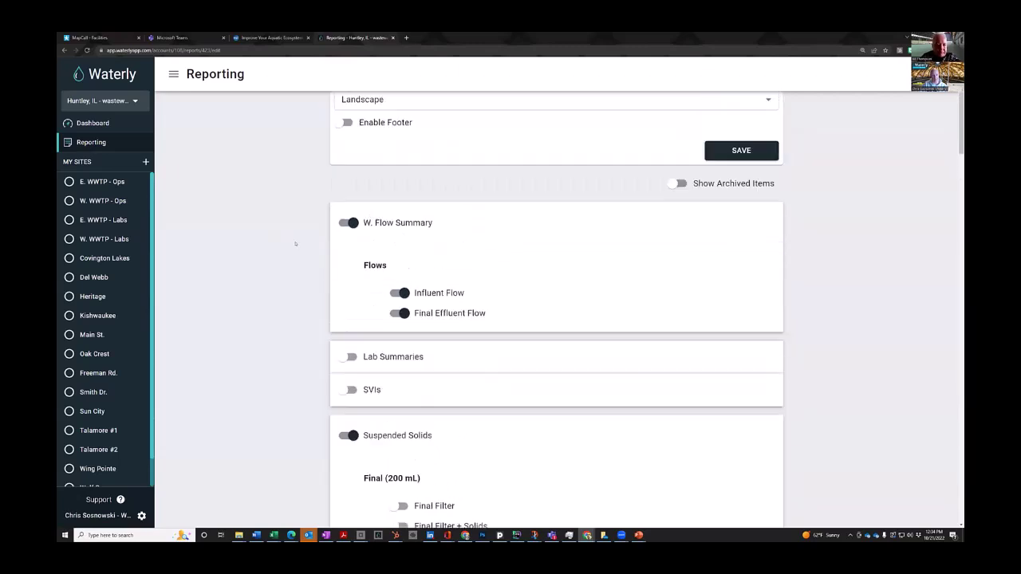
{"action": "scroll", "coordinate": [295, 243], "scroll_direction": "up", "scroll_amount": 2}
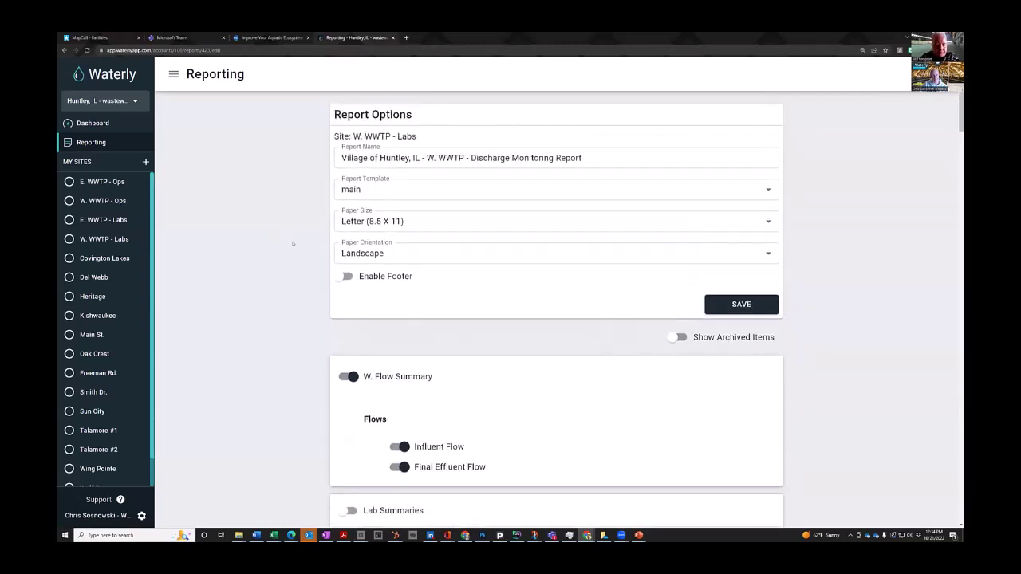
{"action": "left_click", "coordinate": [418, 221]}
{"action": "left_click", "coordinate": [417, 221]}
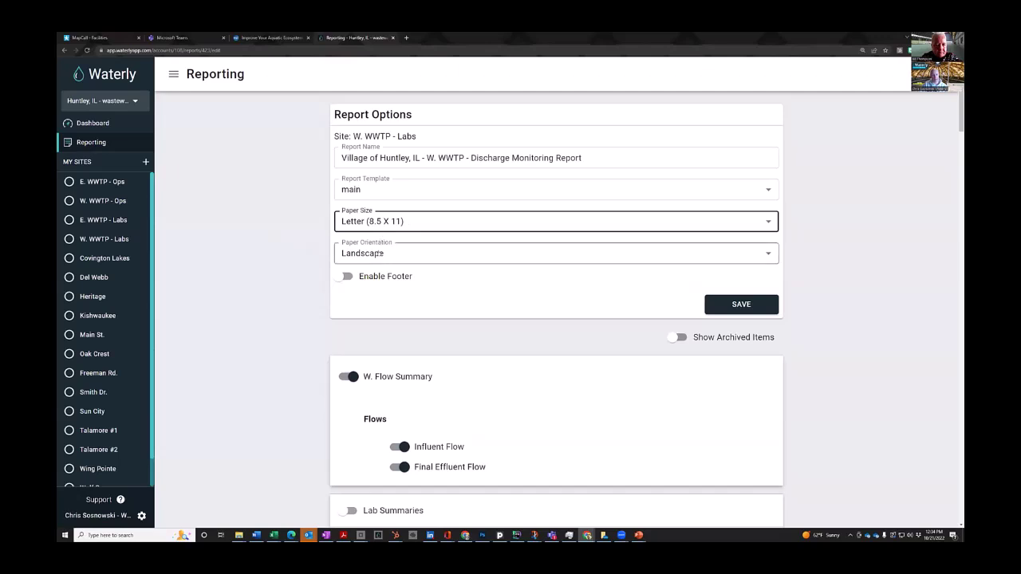
{"action": "left_click", "coordinate": [380, 253]}
{"action": "left_click", "coordinate": [308, 250]}
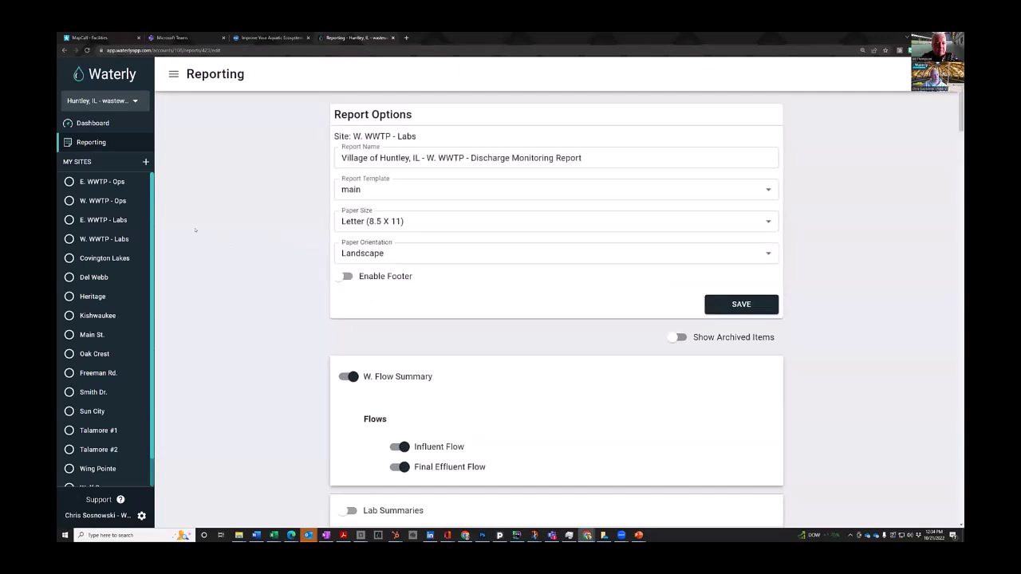